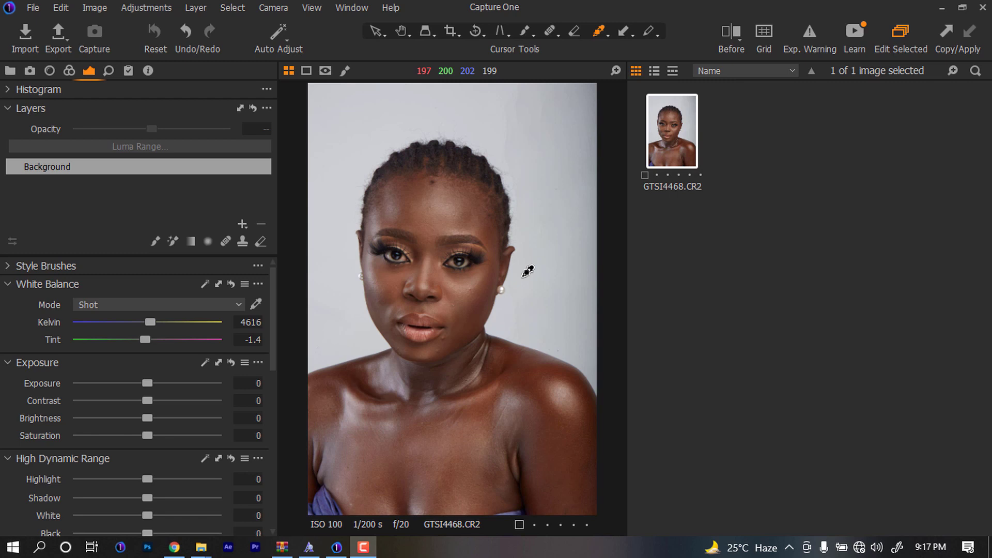
- Set the High Dynamic Range values to Highlight -22, Shadow 8 and White -71
{"action": "left_click_drag", "start_coordinate": [274, 308], "coordinate": [253, 324]}
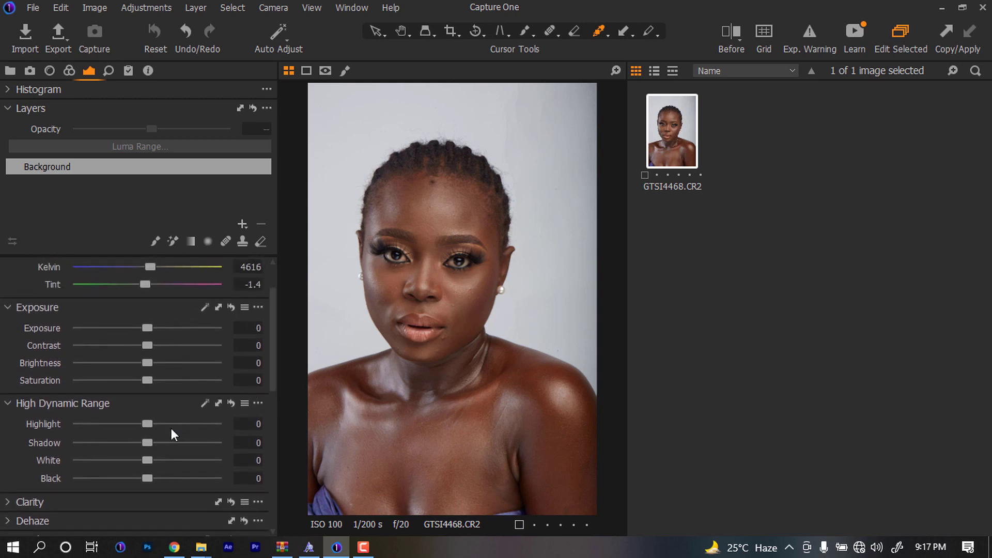
{"action": "mouse_move", "coordinate": [148, 422]}
{"action": "left_mouse_down"}
{"action": "mouse_move", "coordinate": [191, 429]}
{"action": "mouse_move", "coordinate": [107, 436]}
{"action": "mouse_move", "coordinate": [159, 441]}
{"action": "mouse_move", "coordinate": [132, 443]}
{"action": "mouse_move", "coordinate": [131, 423]}
{"action": "left_mouse_up"}
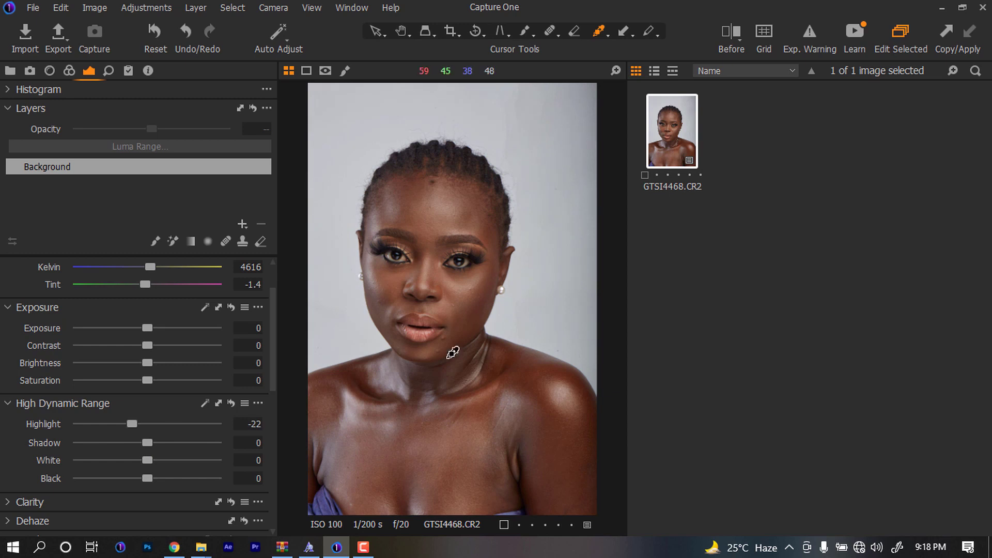
{"action": "left_click_drag", "start_coordinate": [147, 442], "coordinate": [100, 468]}
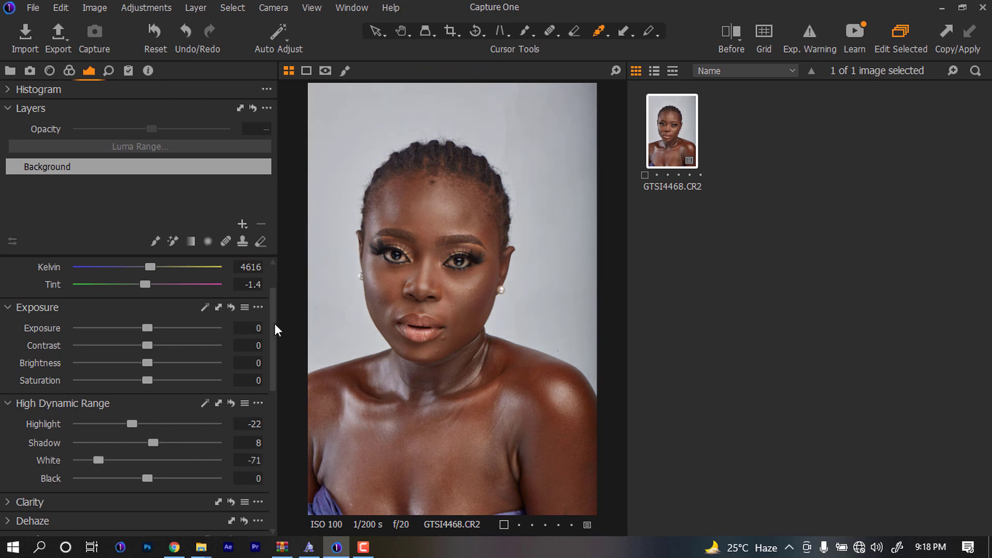
- Try a lower Kelvin value in the white balance and return it to 4616
{"action": "left_click_drag", "start_coordinate": [273, 322], "coordinate": [272, 306]}
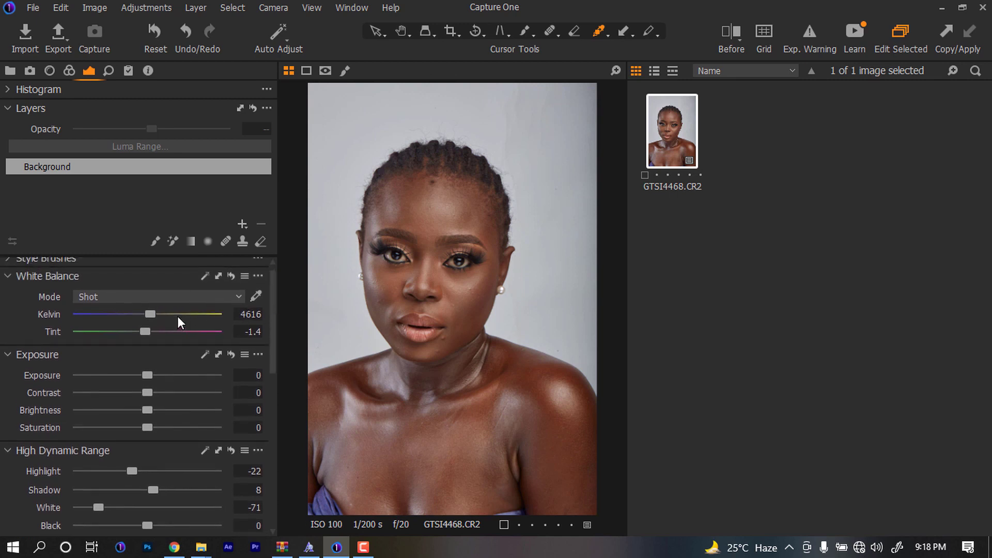
{"action": "left_click_drag", "start_coordinate": [150, 314], "coordinate": [144, 315]}
{"action": "left_click_drag", "start_coordinate": [143, 315], "coordinate": [150, 315]}
- Set the RGB Levels black point to 4 and white point to 250, and the High Dynamic Range Black to -22
{"action": "left_click_drag", "start_coordinate": [271, 311], "coordinate": [272, 388]}
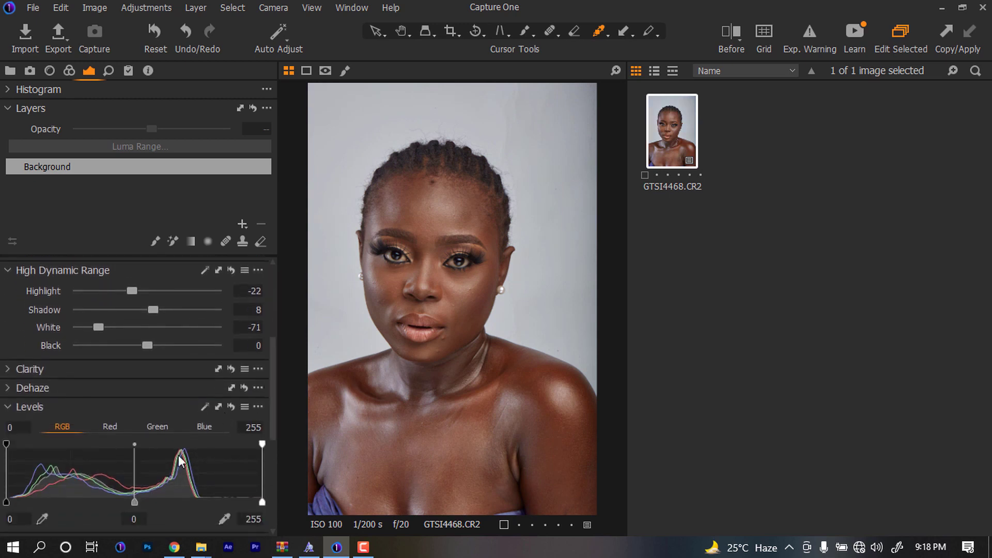
{"action": "left_click_drag", "start_coordinate": [6, 502], "coordinate": [11, 501]}
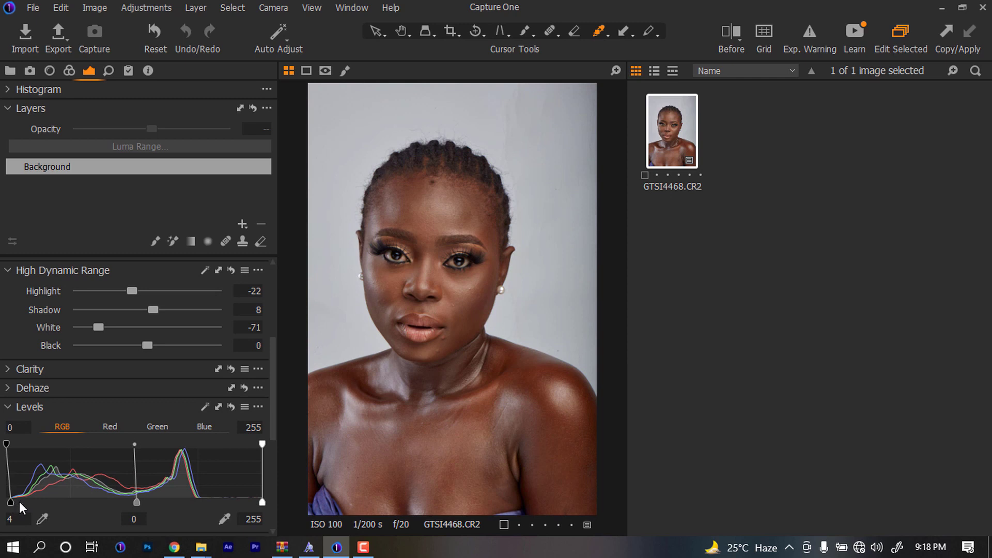
{"action": "mouse_move", "coordinate": [262, 502]}
{"action": "left_mouse_down"}
{"action": "mouse_move", "coordinate": [242, 502]}
{"action": "mouse_move", "coordinate": [257, 503]}
{"action": "left_mouse_up"}
{"action": "left_click_drag", "start_coordinate": [138, 347], "coordinate": [130, 348]}
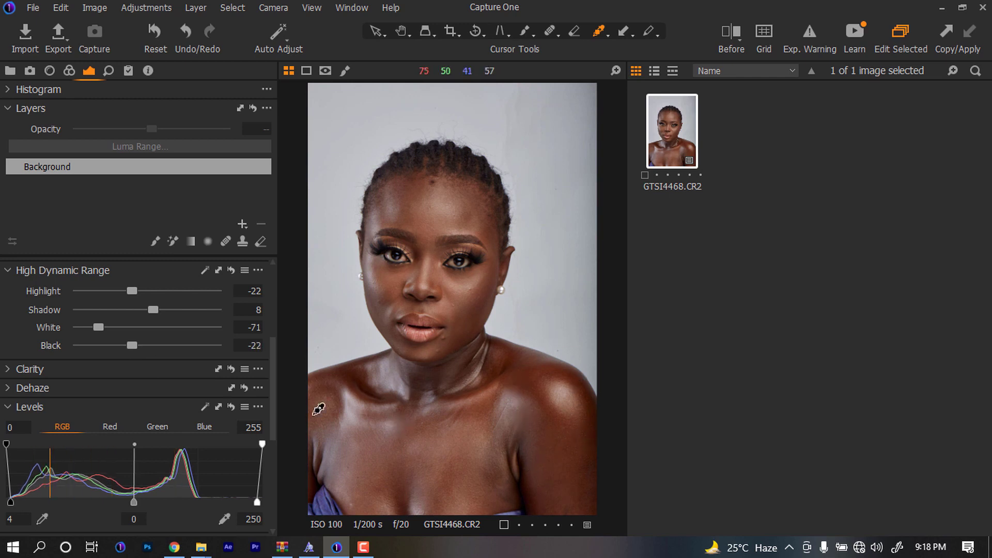
- Set the Dehaze amount to 7, keeping the shadow tone on Auto
{"action": "left_click_drag", "start_coordinate": [271, 420], "coordinate": [264, 352]}
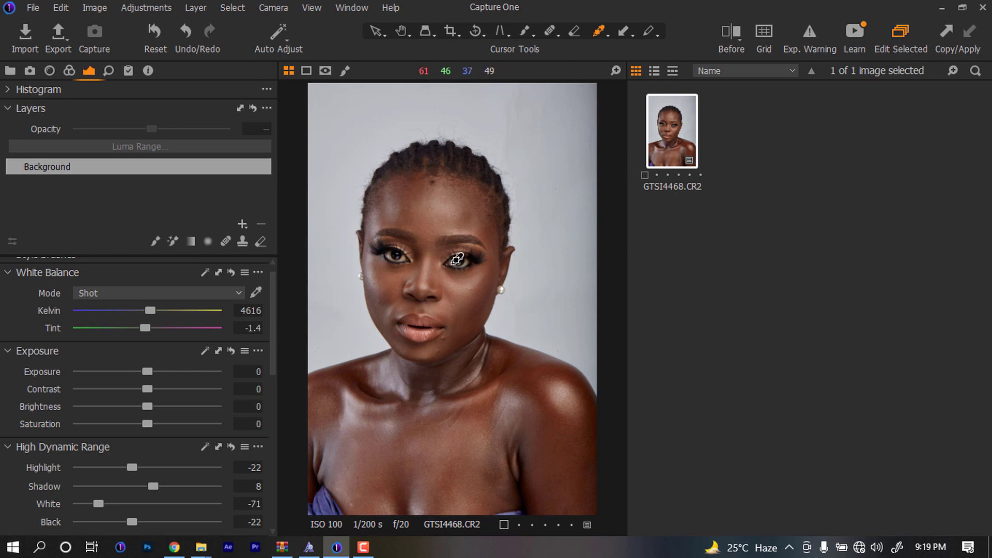
{"action": "left_click_drag", "start_coordinate": [271, 330], "coordinate": [273, 377]}
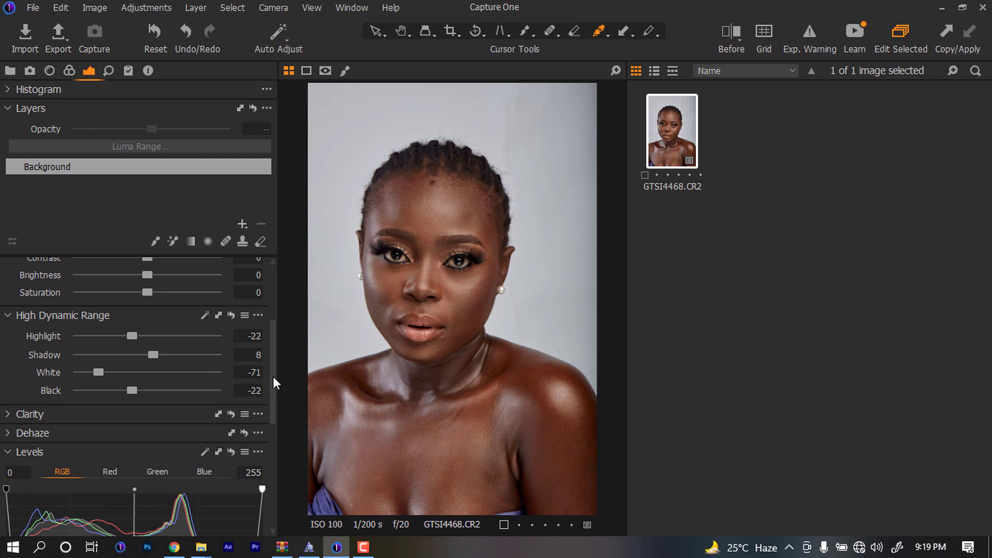
{"action": "left_click", "coordinate": [10, 434]}
{"action": "left_click_drag", "start_coordinate": [143, 451], "coordinate": [149, 453]}
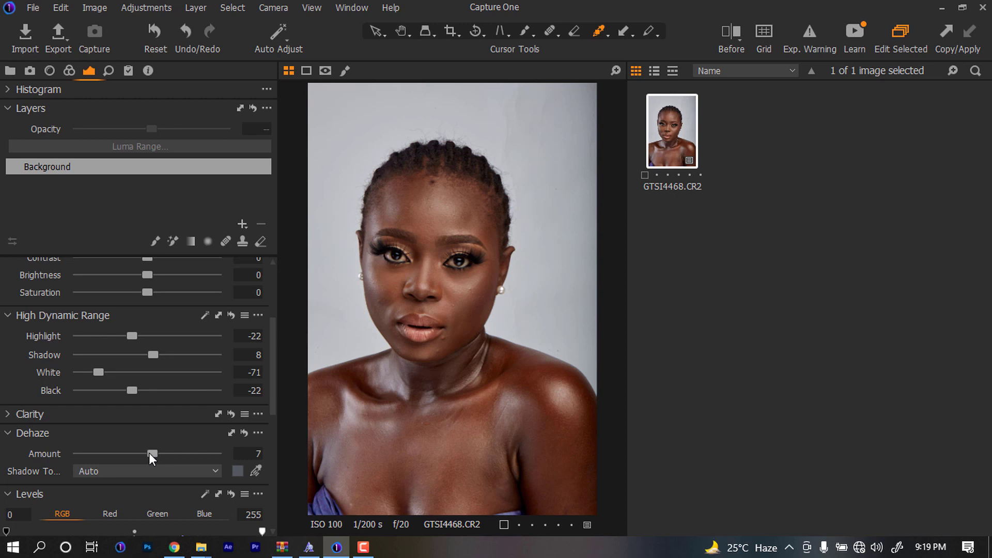
- Compare the portrait before and after the adjustments with the split view, and return to the normal view
{"action": "left_click", "coordinate": [731, 32]}
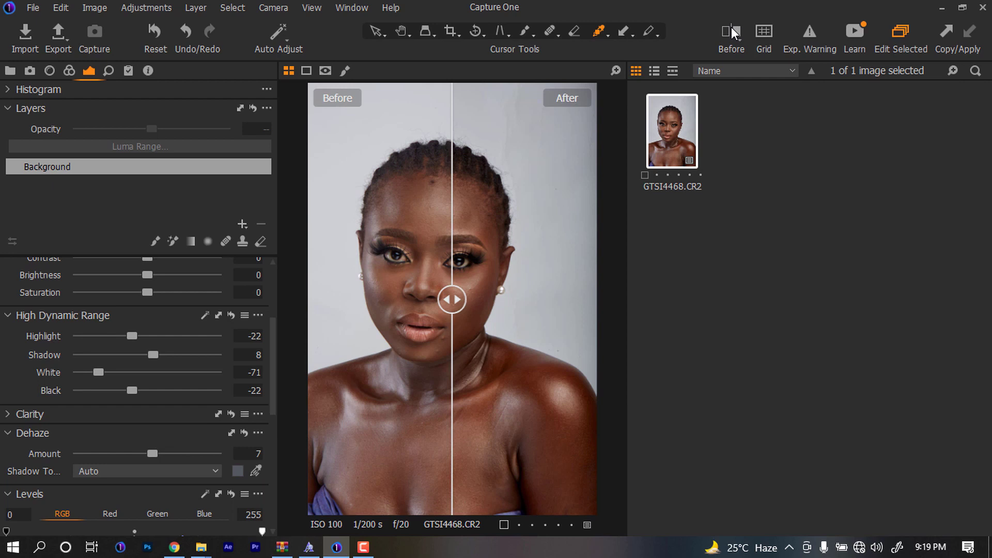
{"action": "left_click_drag", "start_coordinate": [453, 181], "coordinate": [431, 189]}
{"action": "left_click", "coordinate": [730, 32]}
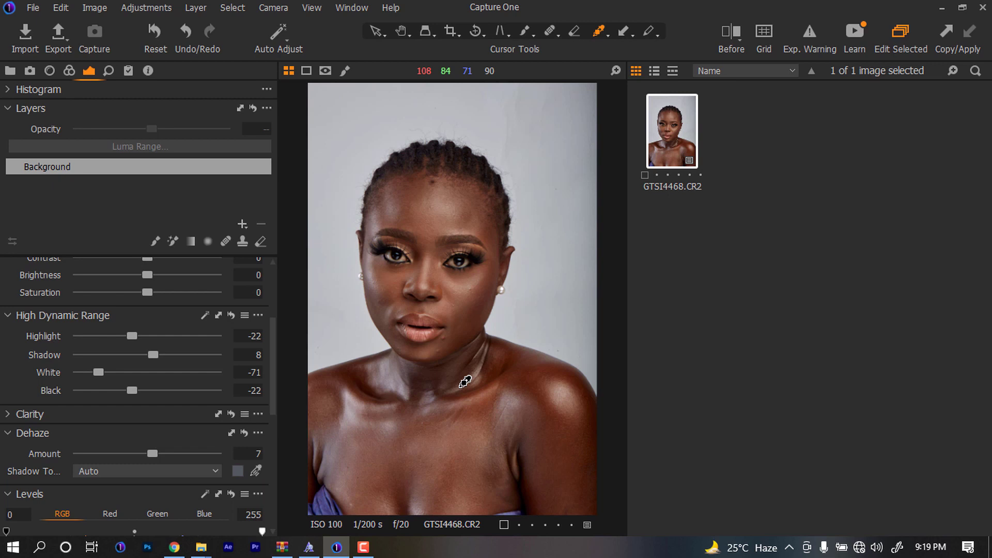
- Send GTSI4468.CR2 to Adobe Photoshop 2022 for editing as a 16-bit uncompressed TIFF in Adobe RGB (1998) at 300 px/in
{"action": "right_click", "coordinate": [678, 145]}
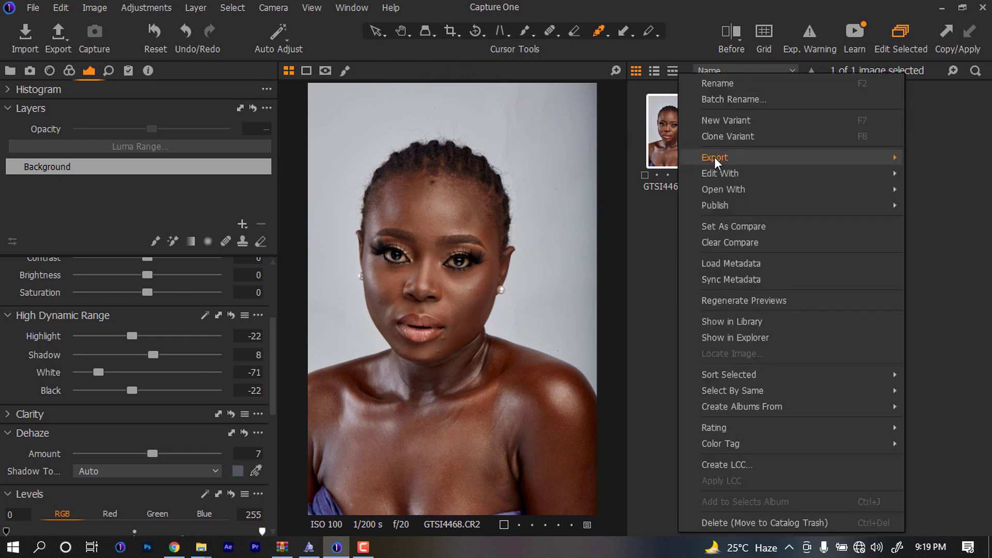
{"action": "mouse_move", "coordinate": [717, 178]}
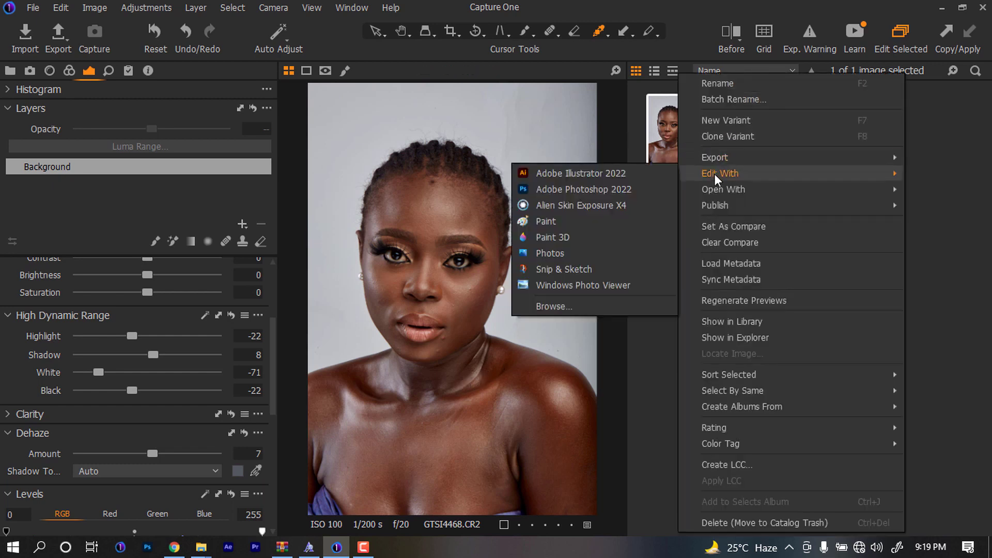
{"action": "left_click", "coordinate": [562, 190]}
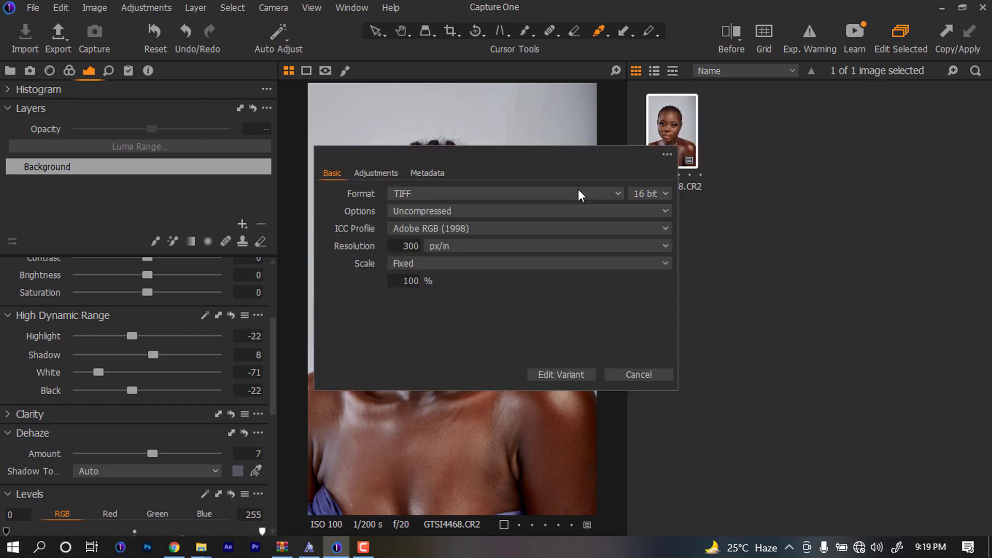
{"action": "left_click", "coordinate": [554, 375]}
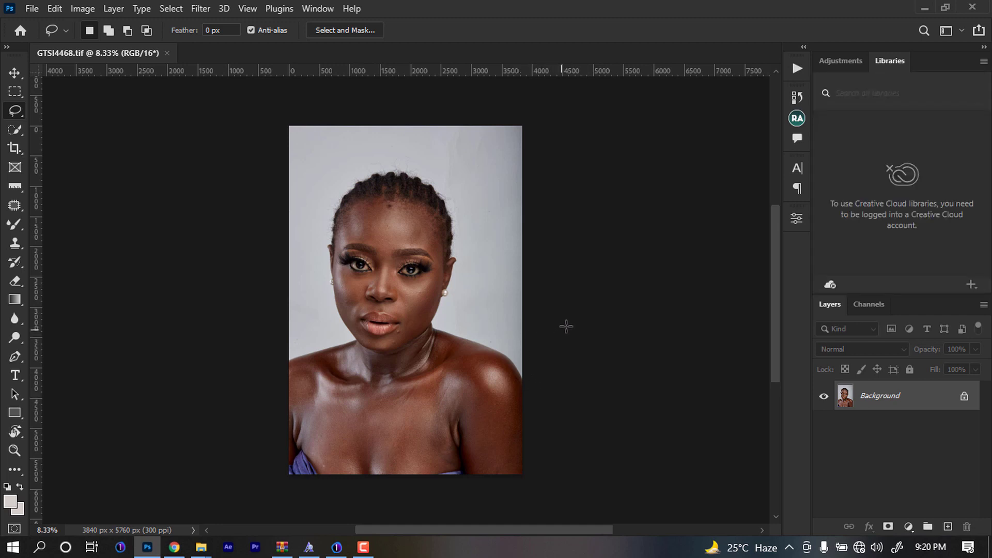
- Duplicate the Background layer and select the woman on the copy, including both pearl earrings
{"action": "key", "text": "ctrl+j"}
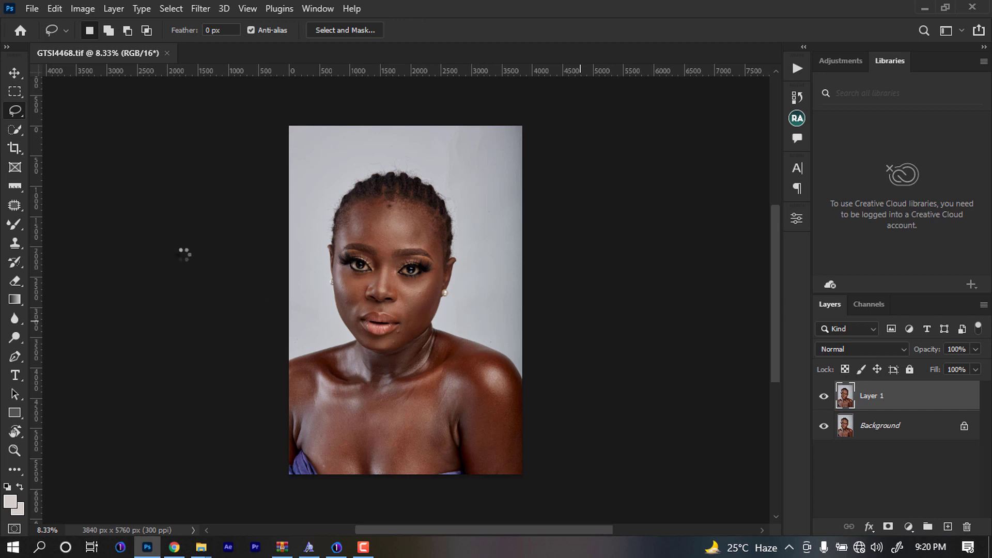
{"action": "left_click", "coordinate": [15, 129]}
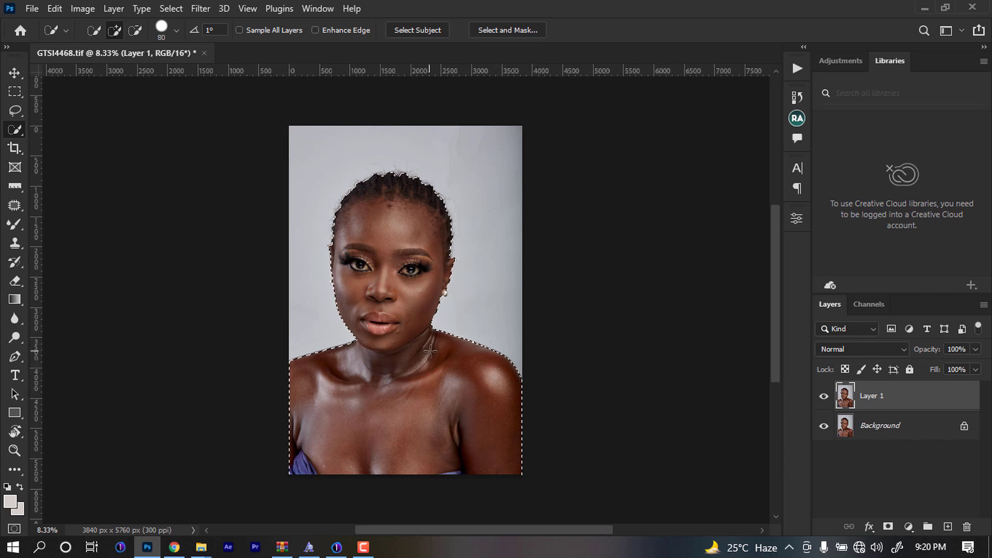
{"action": "scroll", "coordinate": [428, 351], "scroll_direction": "up", "scroll_amount": 3}
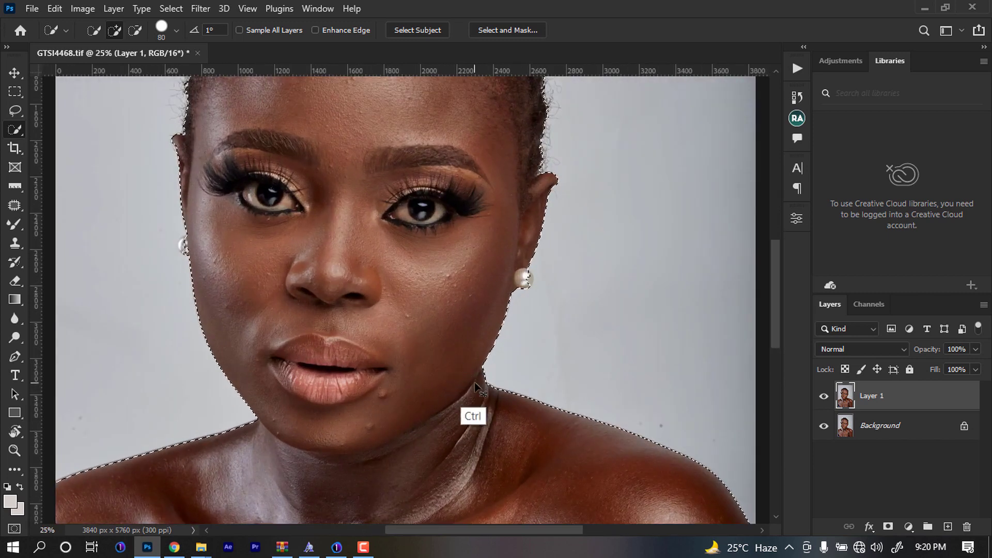
{"action": "left_click", "coordinate": [190, 245]}
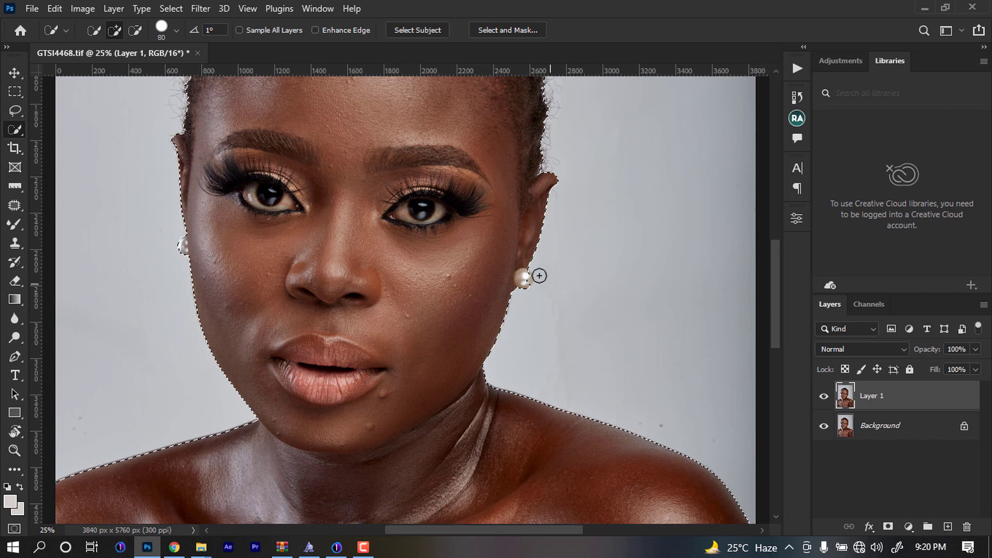
{"action": "left_click", "coordinate": [523, 277]}
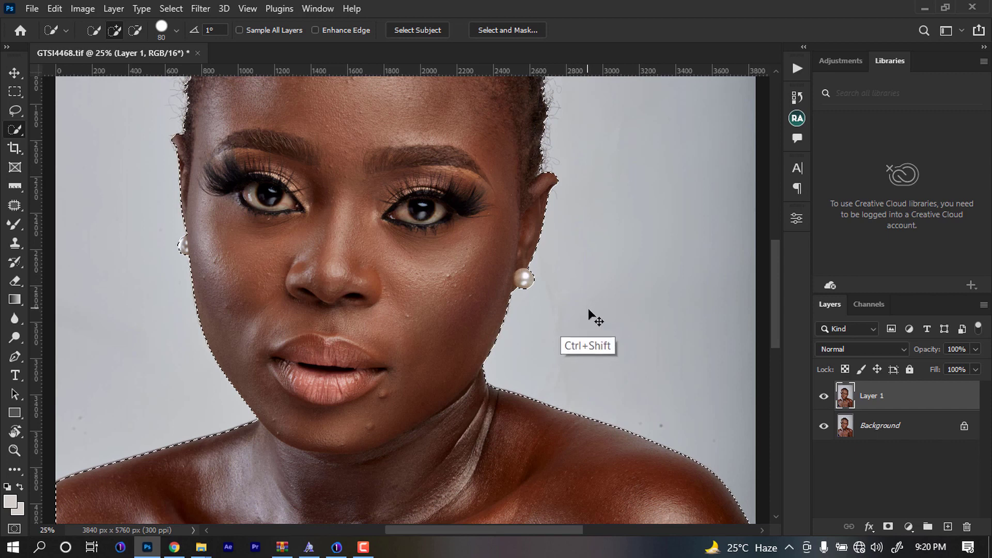
- Cut the selected woman onto her own layer and show only the remaining backdrop layer
{"action": "key", "text": "ctrl+shift+j"}
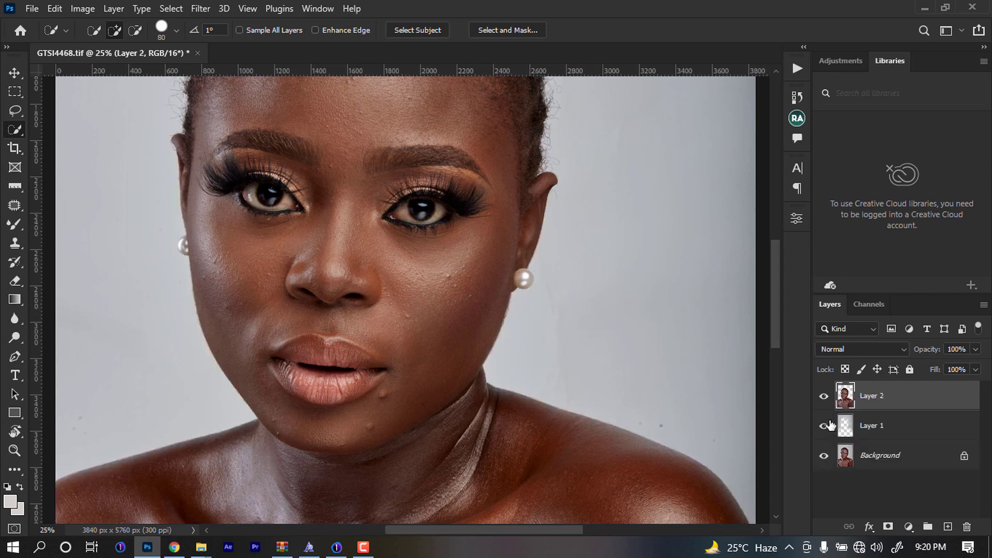
{"action": "left_click", "coordinate": [824, 426], "text": "alt"}
{"action": "key", "text": "ctrl+minus"}
{"action": "key", "text": "ctrl+minus"}
{"action": "left_click_drag", "start_coordinate": [432, 255], "coordinate": [426, 317]}
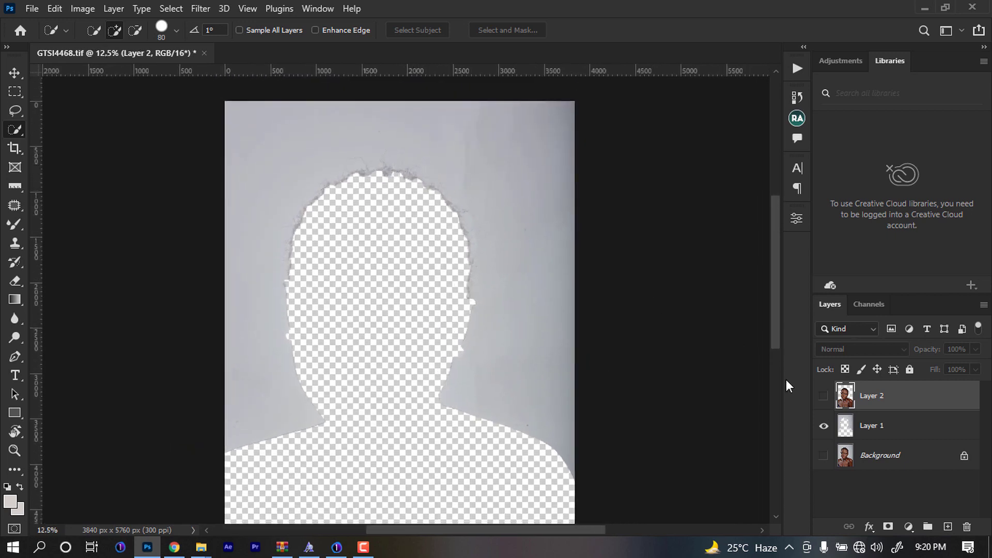
- Apply a 130.2-pixel Gaussian Blur to the backdrop on Layer 1 and show the other layers again
{"action": "left_click", "coordinate": [868, 429]}
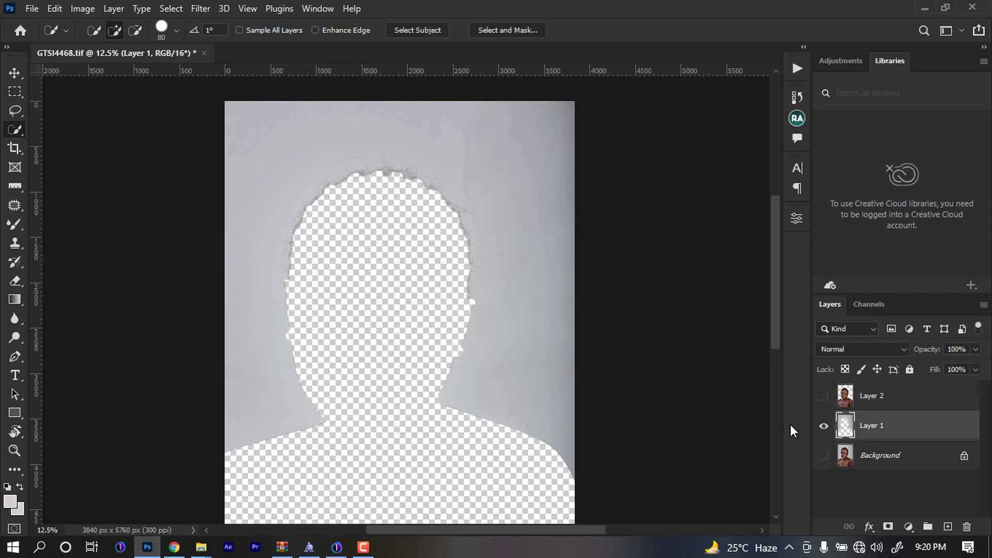
{"action": "left_click", "coordinate": [196, 8]}
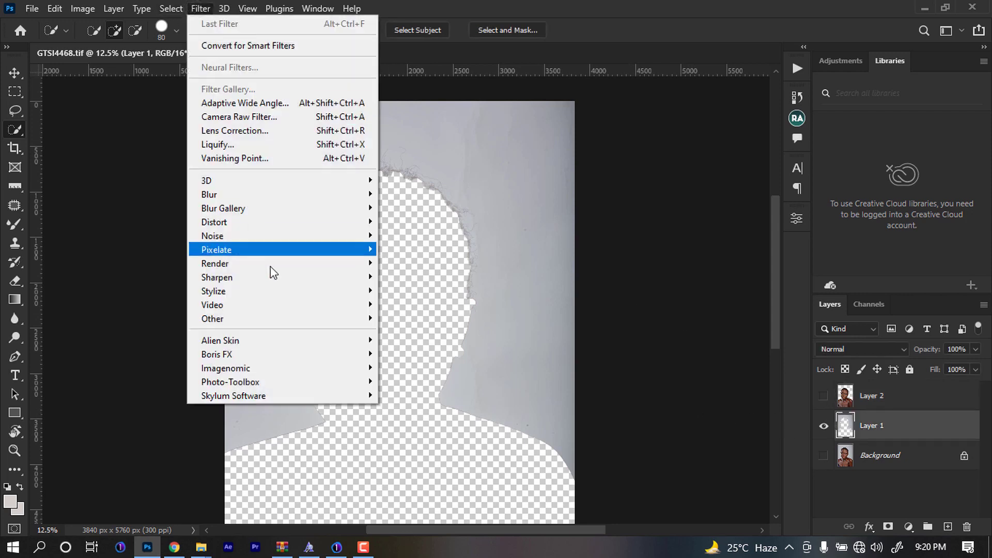
{"action": "mouse_move", "coordinate": [310, 192]}
{"action": "left_click", "coordinate": [417, 249]}
{"action": "left_click_drag", "start_coordinate": [593, 321], "coordinate": [672, 309]}
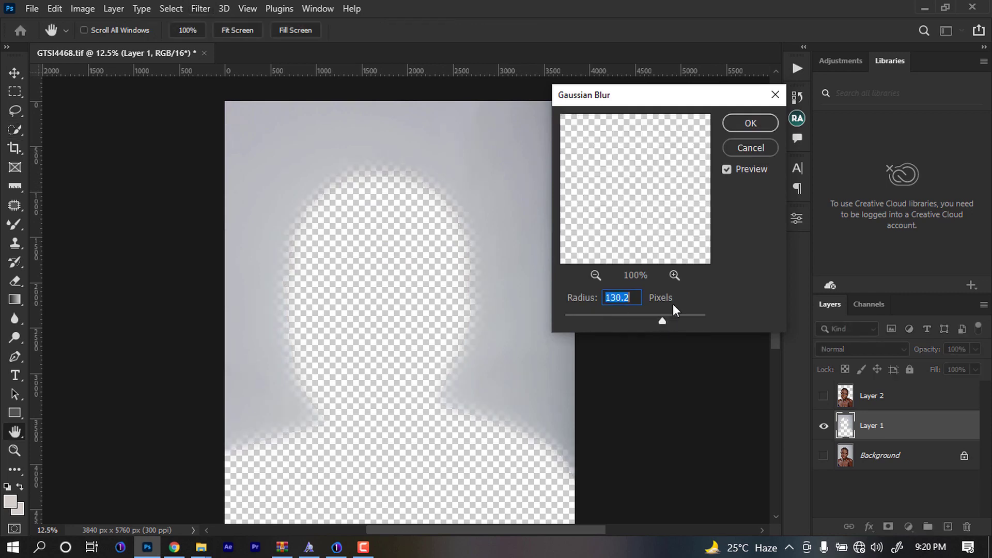
{"action": "left_click", "coordinate": [757, 125]}
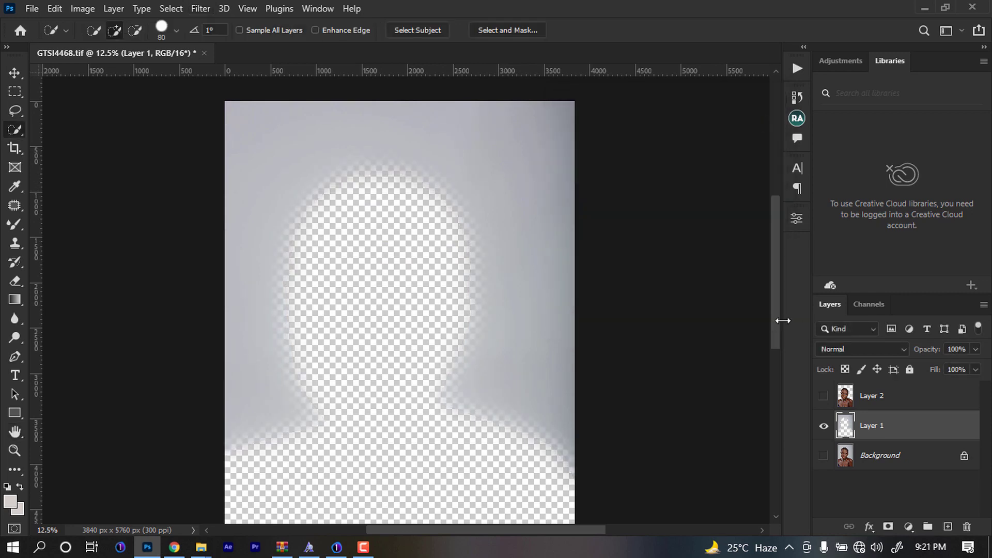
{"action": "left_click", "coordinate": [824, 396]}
{"action": "left_click", "coordinate": [825, 456]}
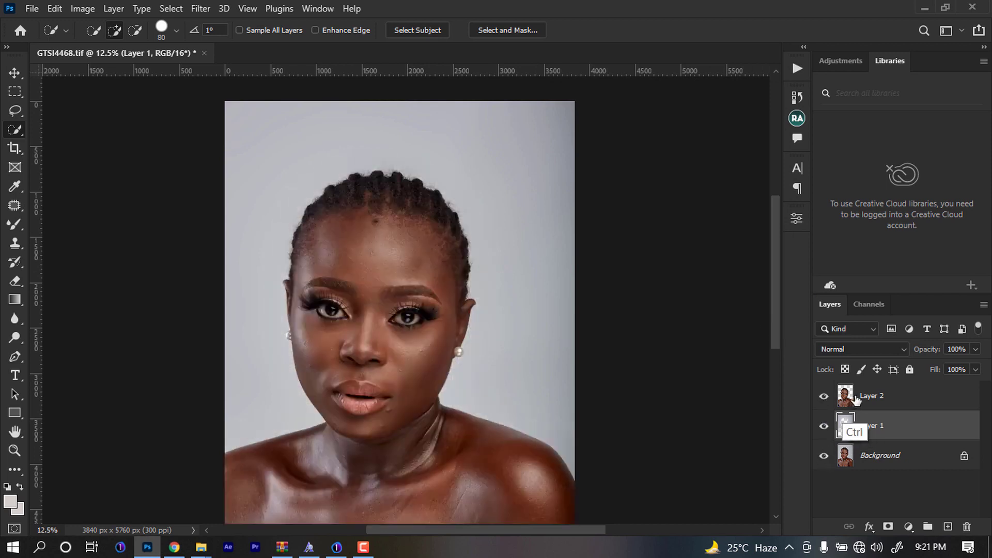
- Undo the layer visibility changes and the Gaussian Blur on the backdrop layer
{"action": "key", "text": "ctrl+z"}
{"action": "key", "text": "ctrl+z"}
{"action": "key", "text": "ctrl+z"}
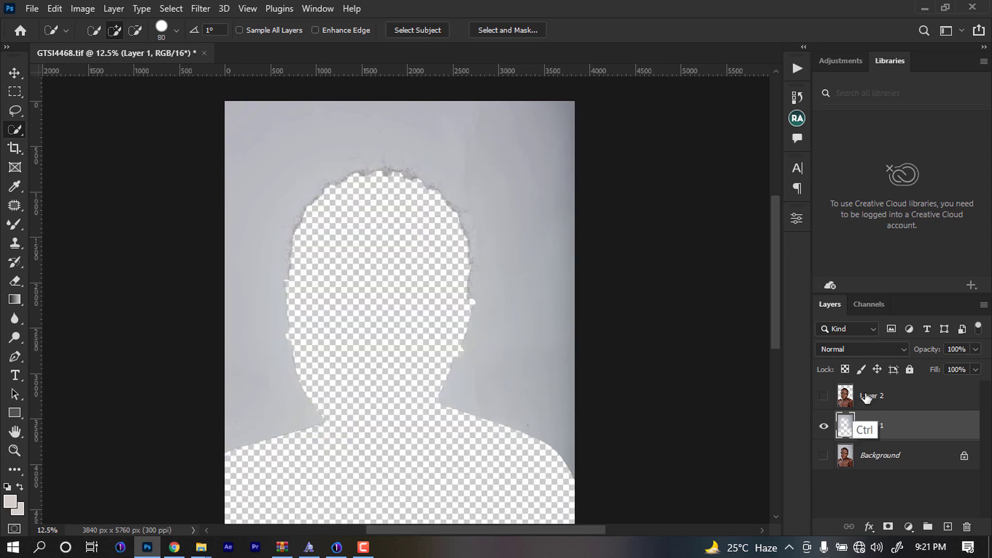
- Set the foreground color to a near-white grey, #f7f7f7
{"action": "left_click", "coordinate": [10, 501]}
{"action": "left_click_drag", "start_coordinate": [491, 126], "coordinate": [486, 100]}
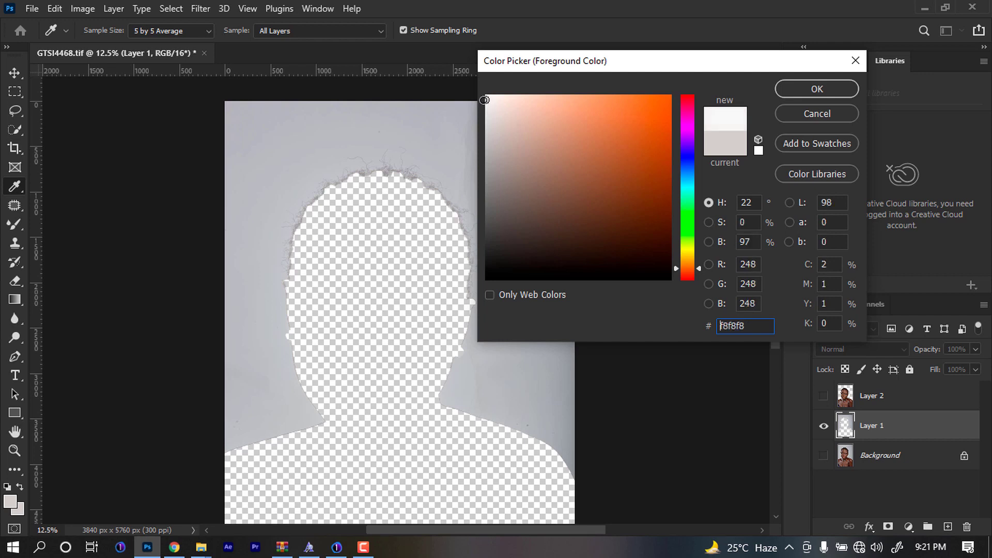
{"action": "left_click", "coordinate": [833, 91]}
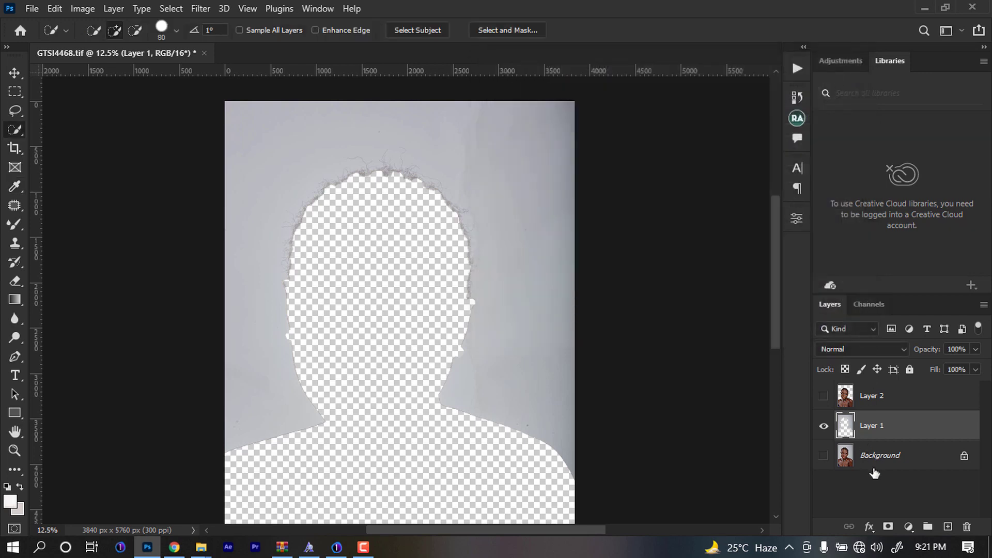
- Add a Solid Color fill layer in #f7f7f7 above Layer 1, and show Layer 2 and the Background layer
{"action": "left_click", "coordinate": [908, 526]}
{"action": "left_click", "coordinate": [904, 265]}
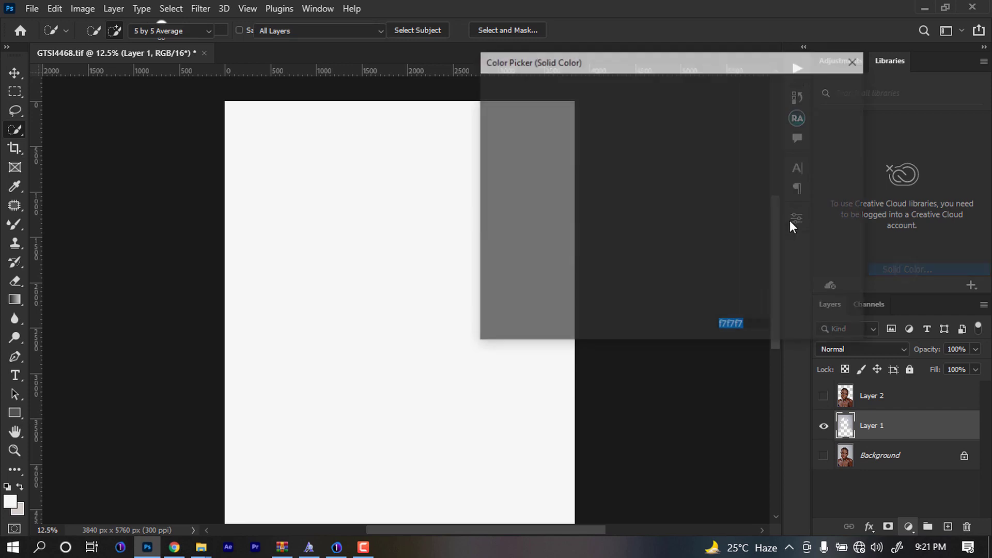
{"action": "left_click", "coordinate": [837, 91]}
{"action": "left_click", "coordinate": [824, 395]}
{"action": "left_click", "coordinate": [823, 486]}
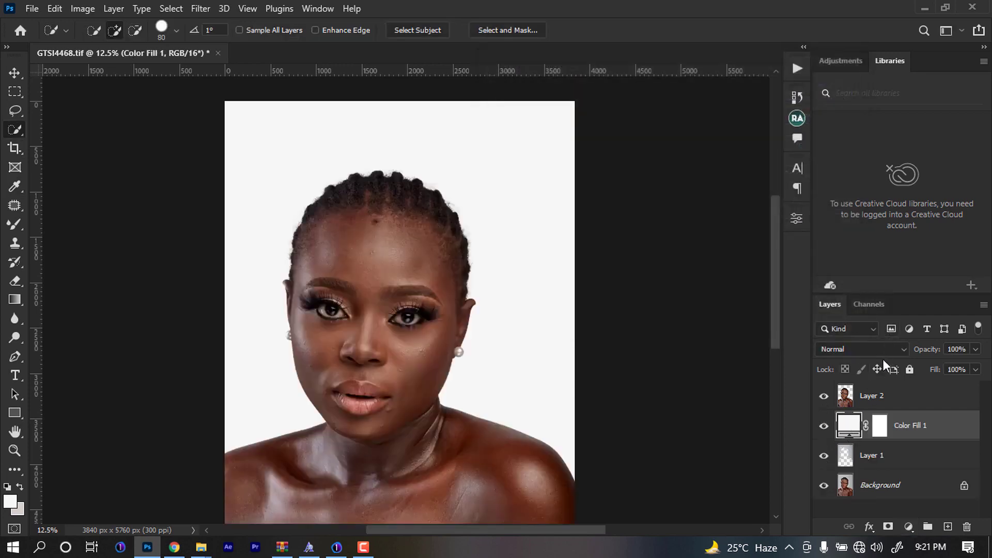
- Lower the opacity of the Color Fill 1 layer so the original backdrop's shading partly shows through
{"action": "key", "text": "ctrl+minus"}
{"action": "key", "text": "ctrl+minus"}
{"action": "key", "text": "ctrl+minus"}
{"action": "key", "text": "ctrl+plus"}
{"action": "key", "text": "ctrl+plus"}
{"action": "key", "text": "ctrl+plus"}
{"action": "key", "text": "ctrl+plus"}
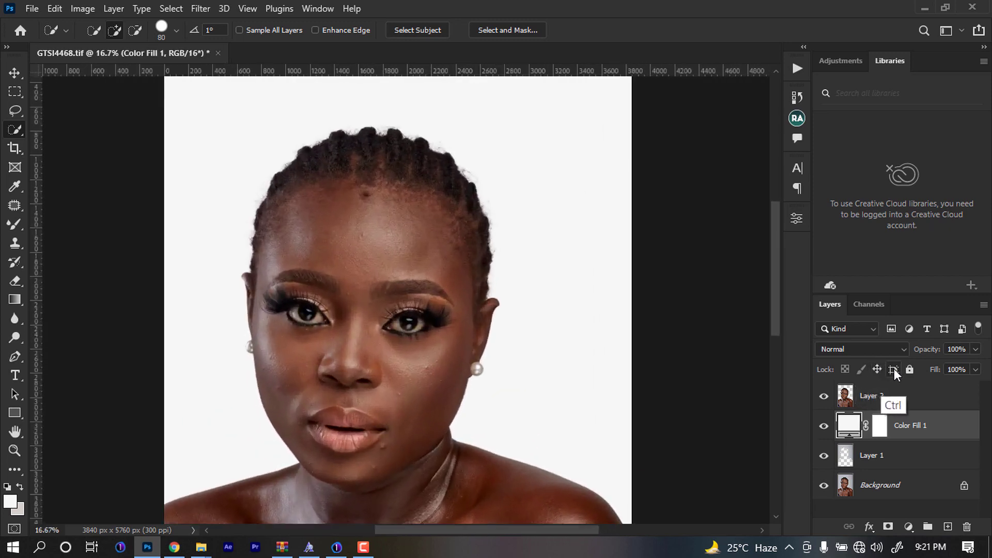
{"action": "left_click", "coordinate": [933, 351]}
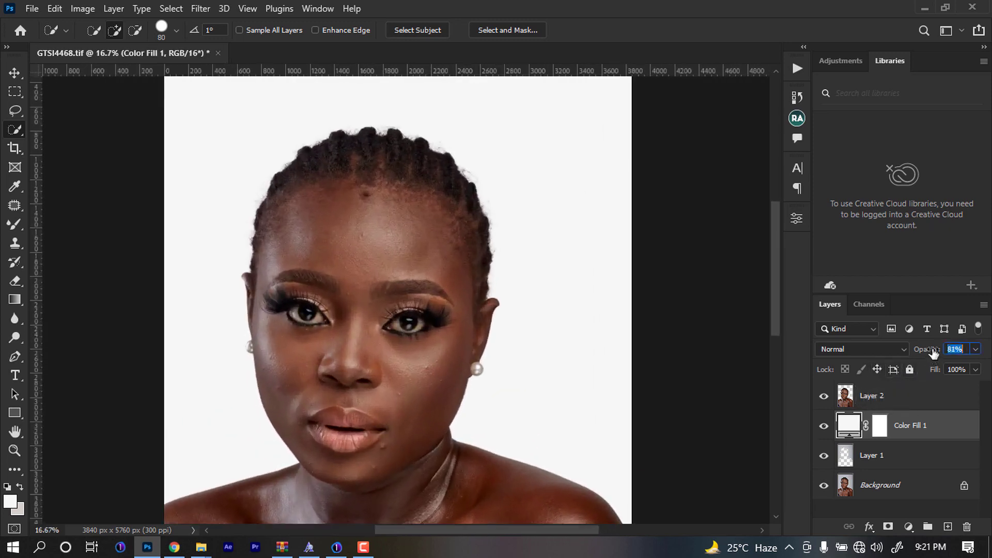
{"action": "key", "text": "Down"}
{"action": "key", "text": "Down"}
{"action": "left_click_drag", "start_coordinate": [932, 350], "coordinate": [931, 350]}
- Add a Photo Filter adjustment with Cooling Filter (80) above Color Fill 1 and set its layer opacity to 36%
{"action": "left_click", "coordinate": [908, 526]}
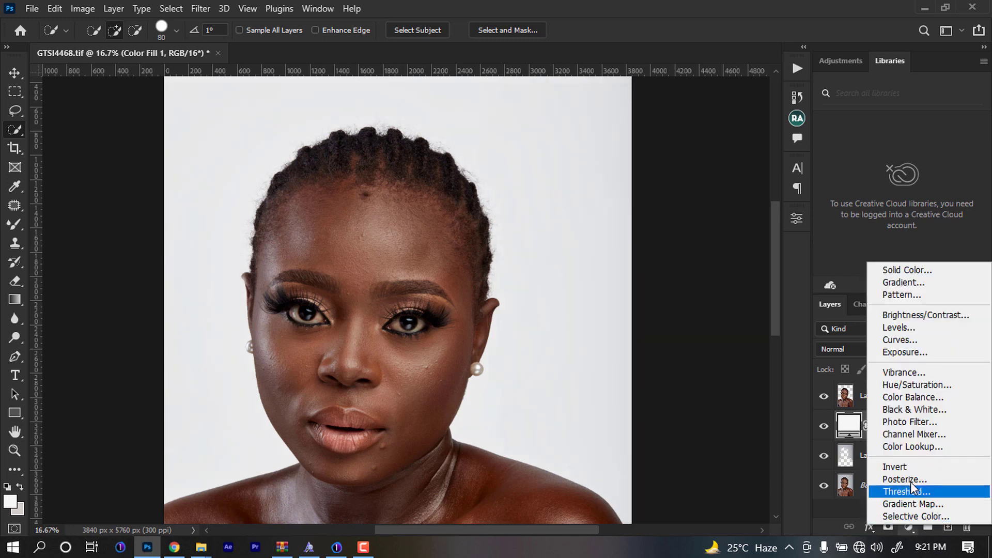
{"action": "left_click", "coordinate": [910, 423]}
{"action": "left_click", "coordinate": [682, 263]}
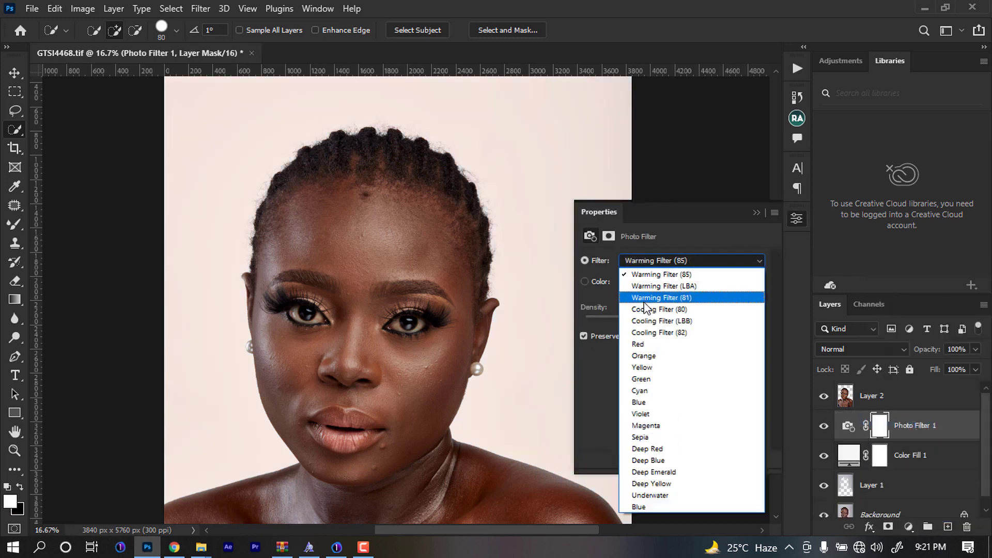
{"action": "left_click", "coordinate": [653, 308]}
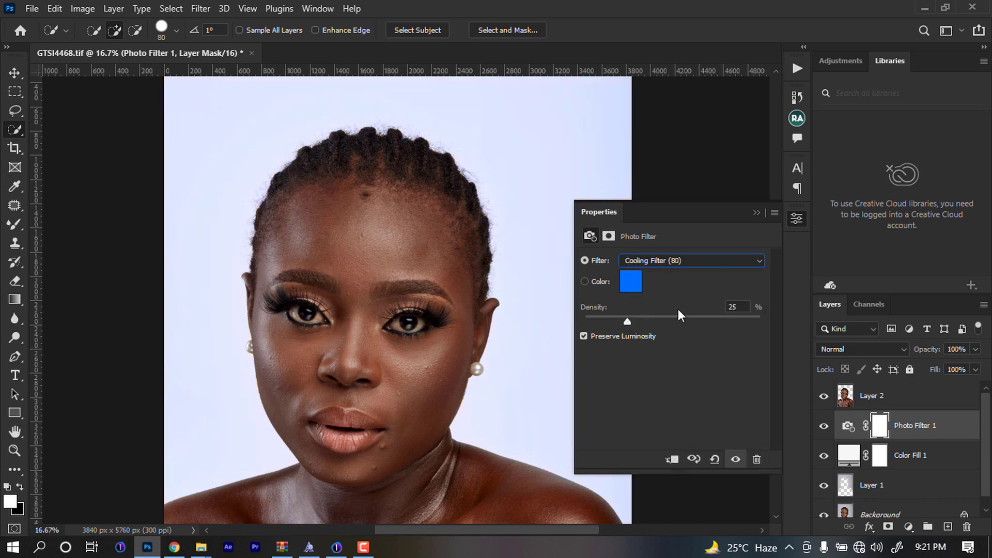
{"action": "left_click", "coordinate": [758, 213]}
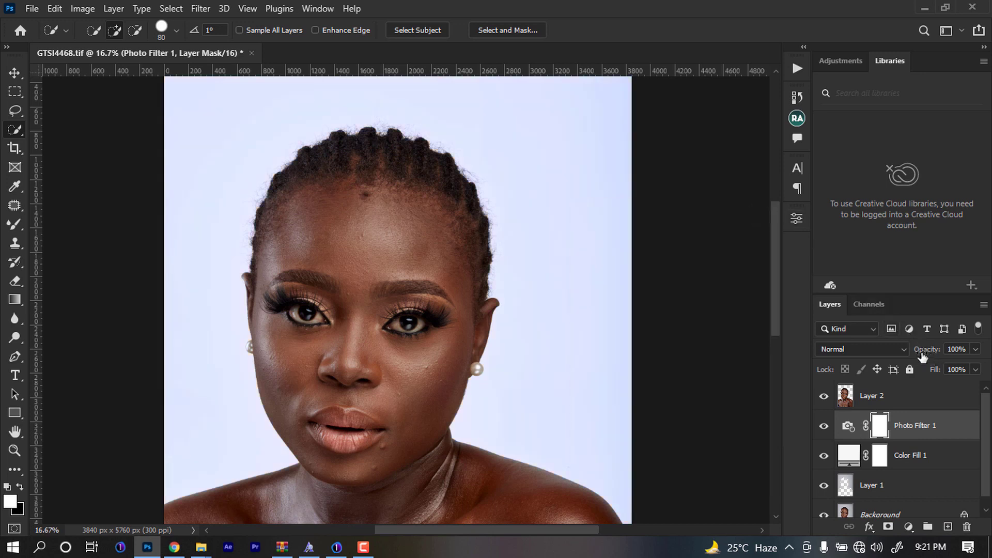
{"action": "left_click_drag", "start_coordinate": [928, 353], "coordinate": [931, 353]}
- Examine the cooled backdrop and the subject's edges at several magnifications
{"action": "key", "text": "ctrl+minus"}
{"action": "key", "text": "ctrl+minus"}
{"action": "key", "text": "ctrl+minus"}
{"action": "key", "text": "ctrl+plus"}
{"action": "key", "text": "ctrl+plus"}
{"action": "key", "text": "ctrl+plus"}
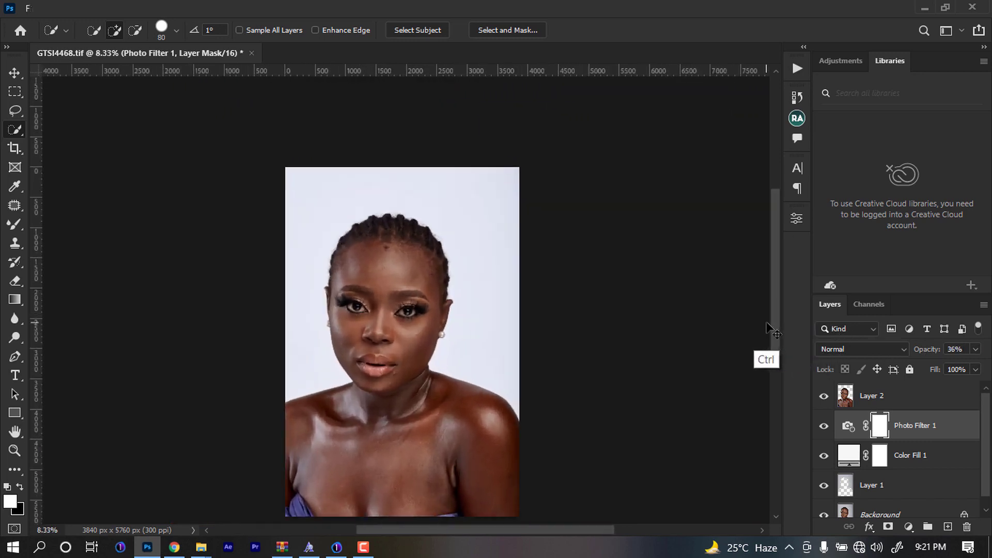
{"action": "key", "text": "ctrl+plus"}
{"action": "key", "text": "ctrl+minus"}
{"action": "key", "text": "ctrl+minus"}
{"action": "key", "text": "ctrl+minus"}
{"action": "key", "text": "ctrl+minus"}
{"action": "key", "text": "ctrl+minus"}
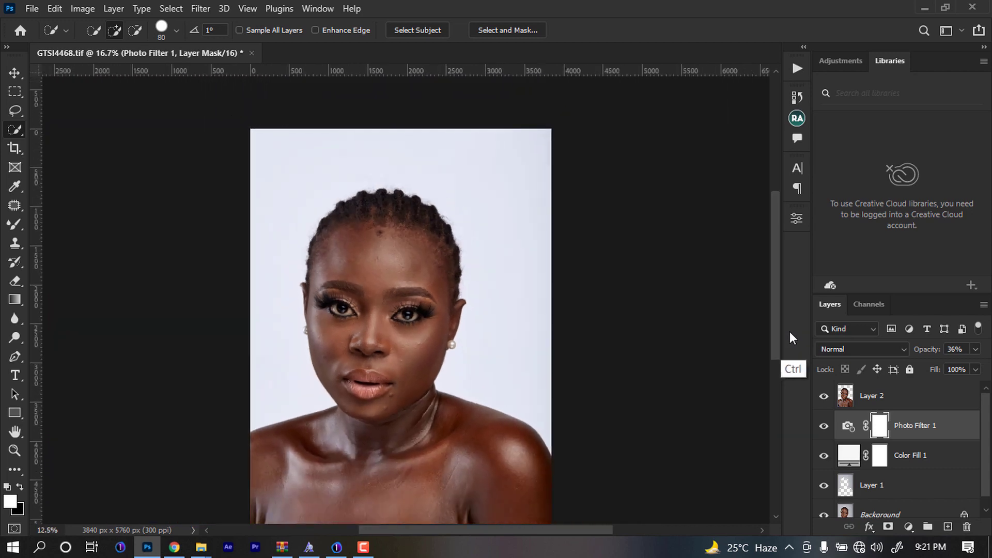
{"action": "key", "text": "ctrl+plus"}
{"action": "key", "text": "ctrl+plus"}
{"action": "key", "text": "ctrl+plus"}
{"action": "key", "text": "ctrl+minus"}
- Crop the portrait to a 4:5 head-and-shoulders frame of about 3637 x 4546 px and stamp the visible layers into a new top layer
{"action": "left_click", "coordinate": [881, 399]}
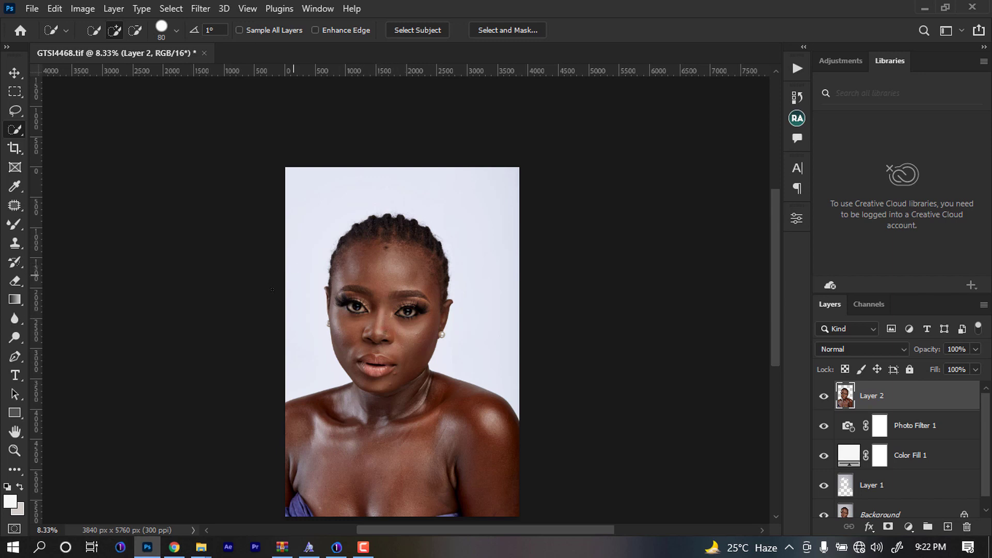
{"action": "left_click", "coordinate": [14, 148]}
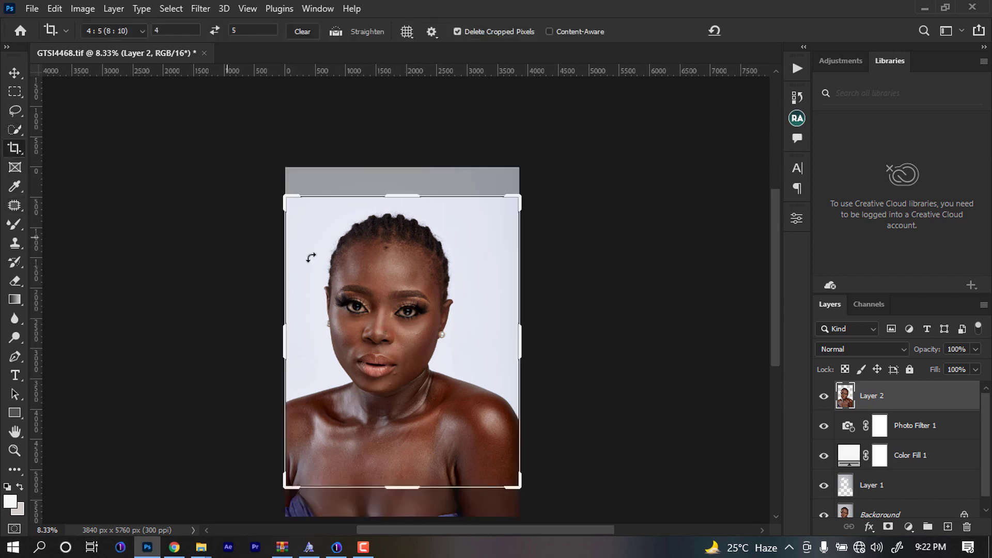
{"action": "left_click_drag", "start_coordinate": [408, 310], "coordinate": [409, 319]}
{"action": "left_click_drag", "start_coordinate": [520, 484], "coordinate": [519, 484]}
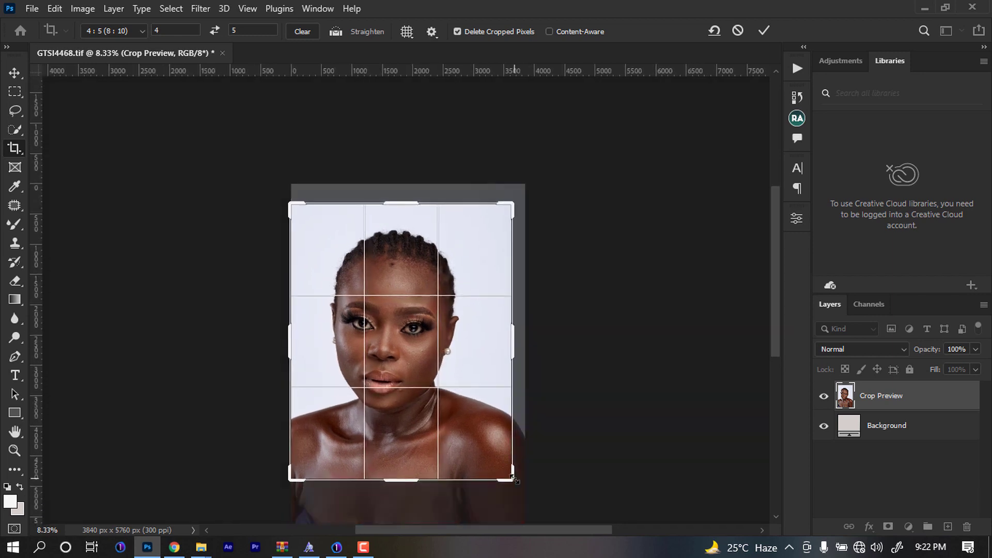
{"action": "key", "text": "Return"}
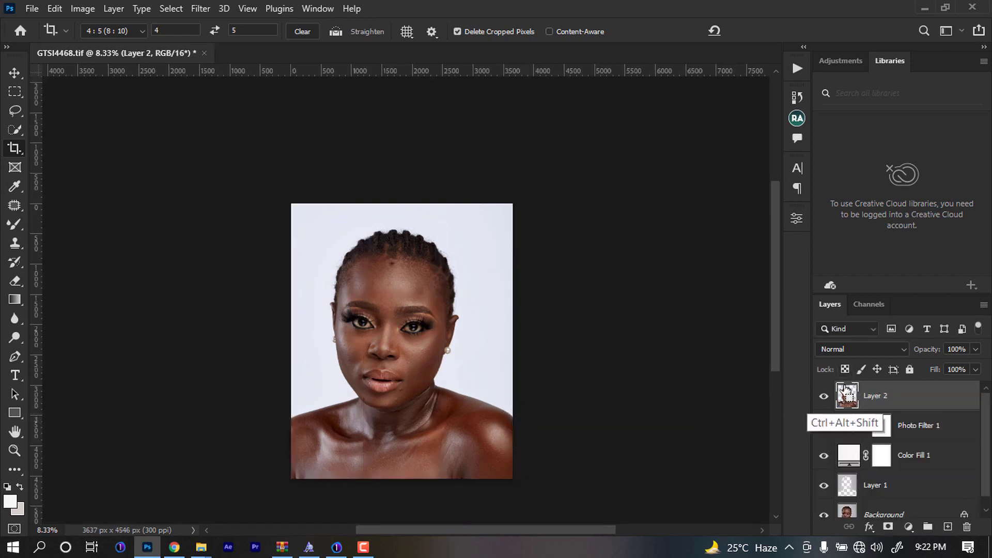
{"action": "key", "text": "ctrl+j"}
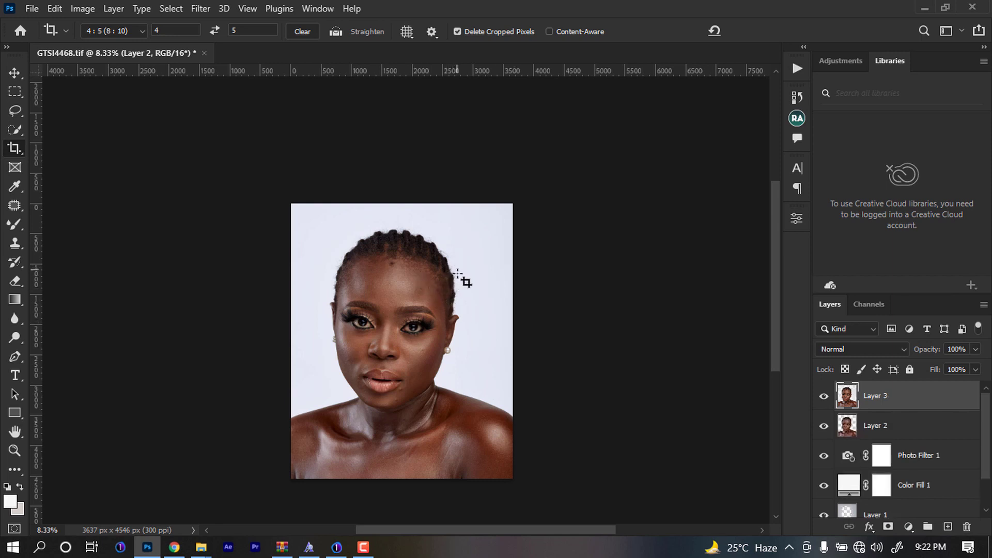
- Use the Patch tool on Layer 3 to remove the blemishes near the mouth corner and on the right-hand cheek
{"action": "key", "text": "ctrl+plus"}
{"action": "key", "text": "ctrl+plus"}
{"action": "left_click_drag", "start_coordinate": [424, 407], "coordinate": [385, 325]}
{"action": "left_click", "coordinate": [15, 206]}
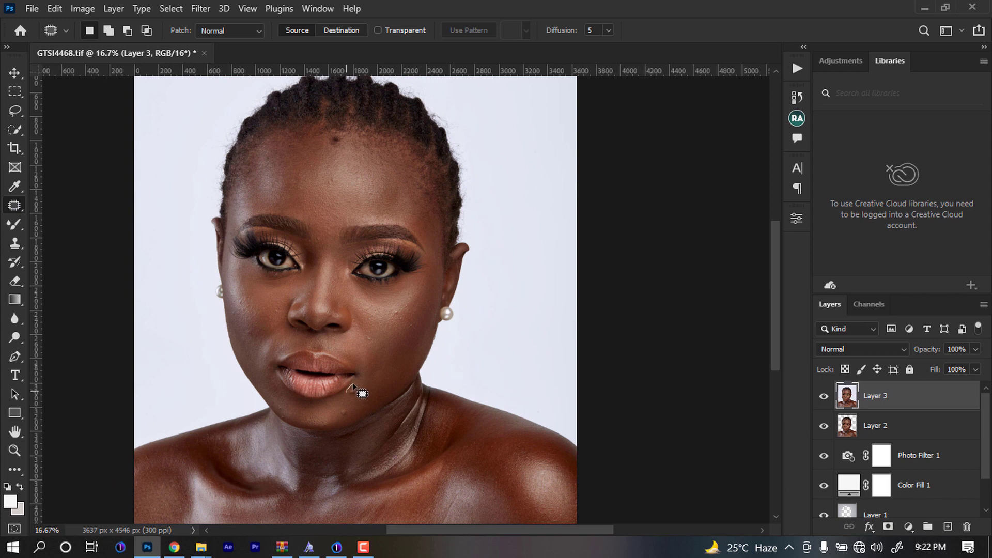
{"action": "mouse_move", "coordinate": [353, 384]}
{"action": "left_mouse_down"}
{"action": "mouse_move", "coordinate": [371, 384]}
{"action": "mouse_move", "coordinate": [346, 410]}
{"action": "mouse_move", "coordinate": [343, 400]}
{"action": "left_mouse_up"}
{"action": "key", "text": "ctrl+d"}
{"action": "key", "text": "ctrl+d"}
{"action": "left_click_drag", "start_coordinate": [400, 308], "coordinate": [399, 310]}
{"action": "left_click_drag", "start_coordinate": [397, 312], "coordinate": [401, 313]}
{"action": "key", "text": "ctrl+d"}
- Treat the remaining cheek spot and the forehead mole with the Spot Healing Brush at 60 pixels
{"action": "right_click", "coordinate": [16, 207]}
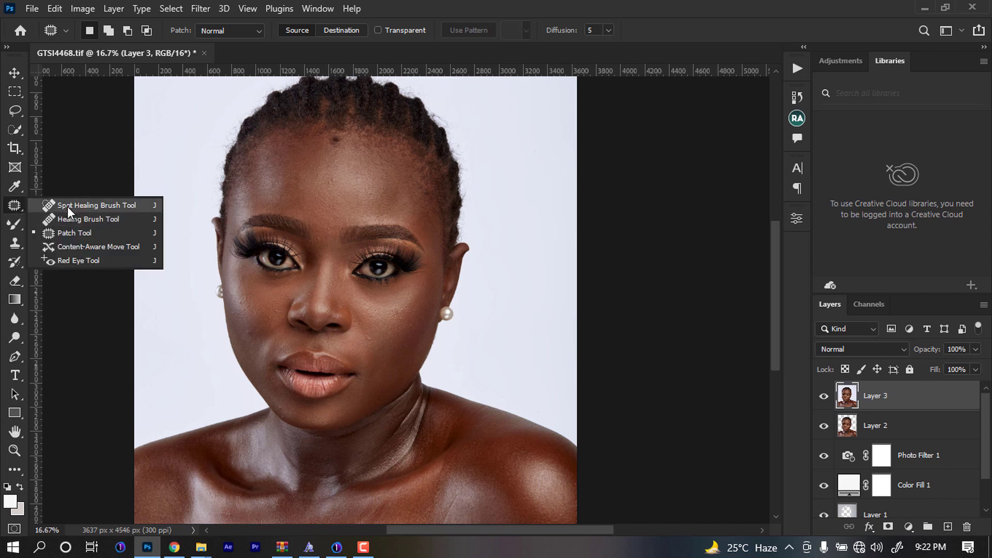
{"action": "left_click", "coordinate": [88, 205]}
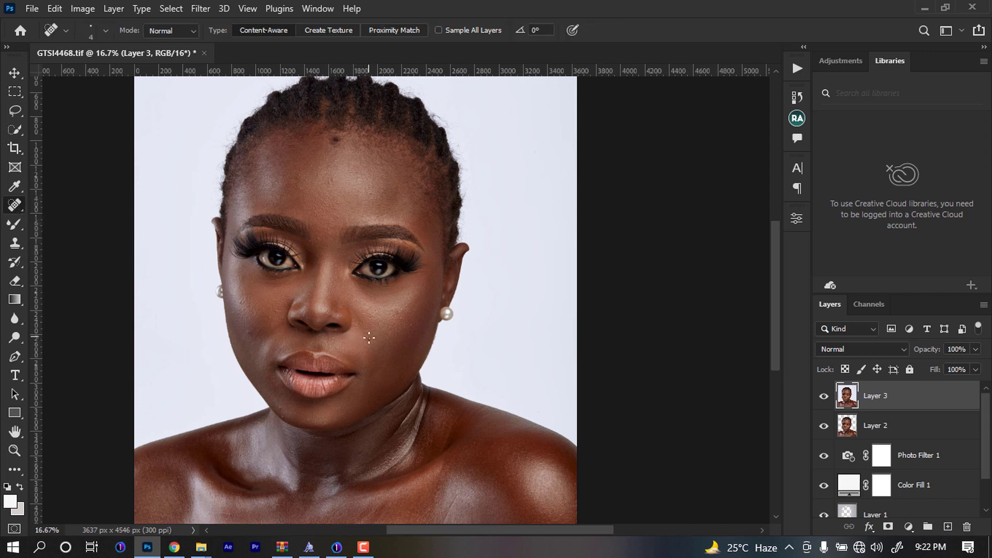
{"action": "key", "text": "bracketright"}
{"action": "key", "text": "bracketright"}
{"action": "key", "text": "bracketright"}
{"action": "key", "text": "bracketright"}
{"action": "key", "text": "bracketright"}
{"action": "left_click", "coordinate": [398, 313]}
{"action": "left_click", "coordinate": [337, 140]}
- Patch the dark mole near the hairline with clean forehead skin from just below it
{"action": "right_click", "coordinate": [14, 205]}
{"action": "left_click", "coordinate": [49, 231]}
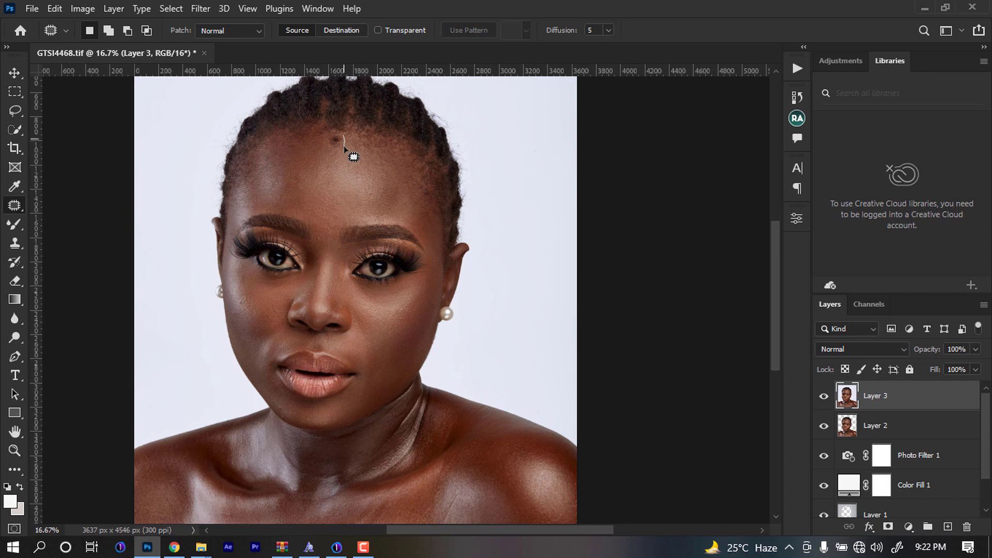
{"action": "mouse_move", "coordinate": [344, 147]}
{"action": "left_mouse_down"}
{"action": "mouse_move", "coordinate": [329, 151]}
{"action": "mouse_move", "coordinate": [334, 170]}
{"action": "left_mouse_up"}
{"action": "key", "text": "ctrl+d"}
- Spot-heal the small marks on the chin and the left-hand cheek with a 60-pixel brush
{"action": "right_click", "coordinate": [20, 206]}
{"action": "left_click", "coordinate": [78, 206]}
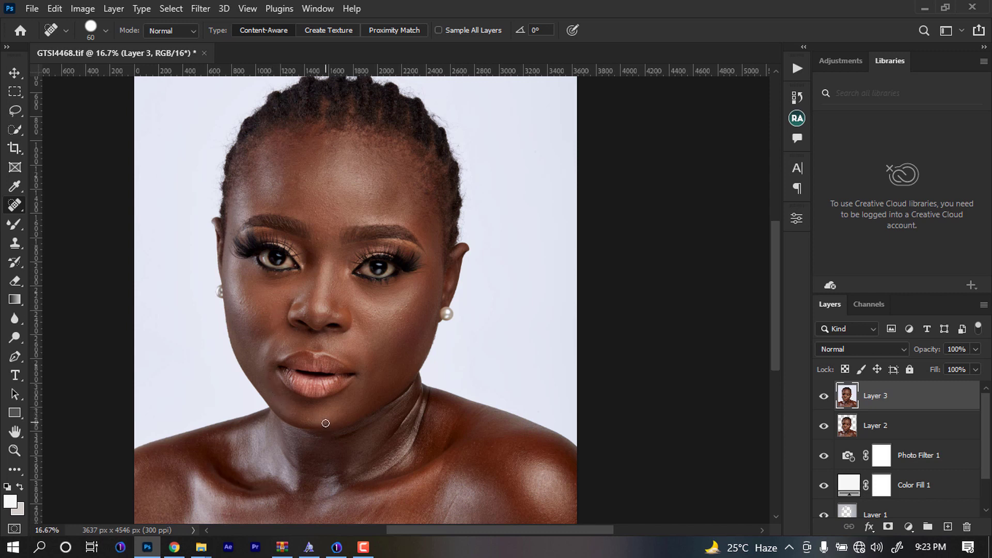
{"action": "mouse_move", "coordinate": [323, 419]}
{"action": "left_mouse_down"}
{"action": "mouse_move", "coordinate": [327, 281]}
{"action": "mouse_move", "coordinate": [316, 394]}
{"action": "left_mouse_up"}
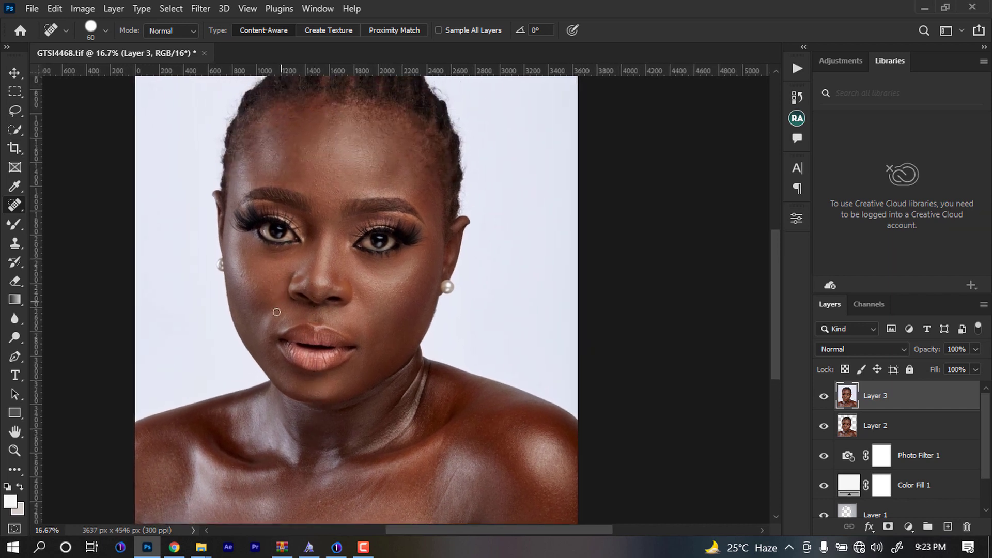
{"action": "left_click_drag", "start_coordinate": [281, 314], "coordinate": [279, 311]}
{"action": "left_click_drag", "start_coordinate": [248, 271], "coordinate": [247, 272]}
- Run the Retouching Academy frequency separation via Gaussian Blur with a radius of 6 pixels
{"action": "left_click", "coordinate": [797, 119]}
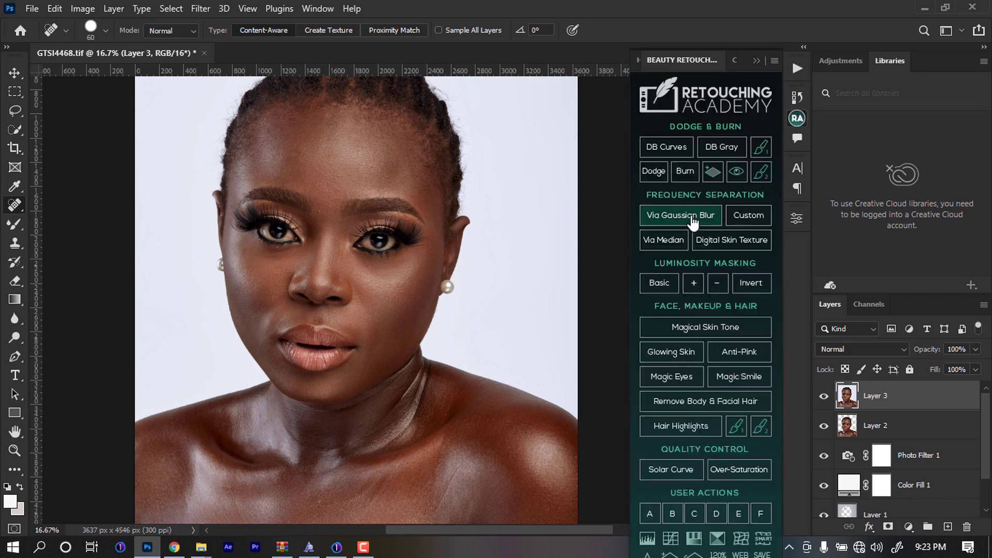
{"action": "left_click", "coordinate": [692, 219]}
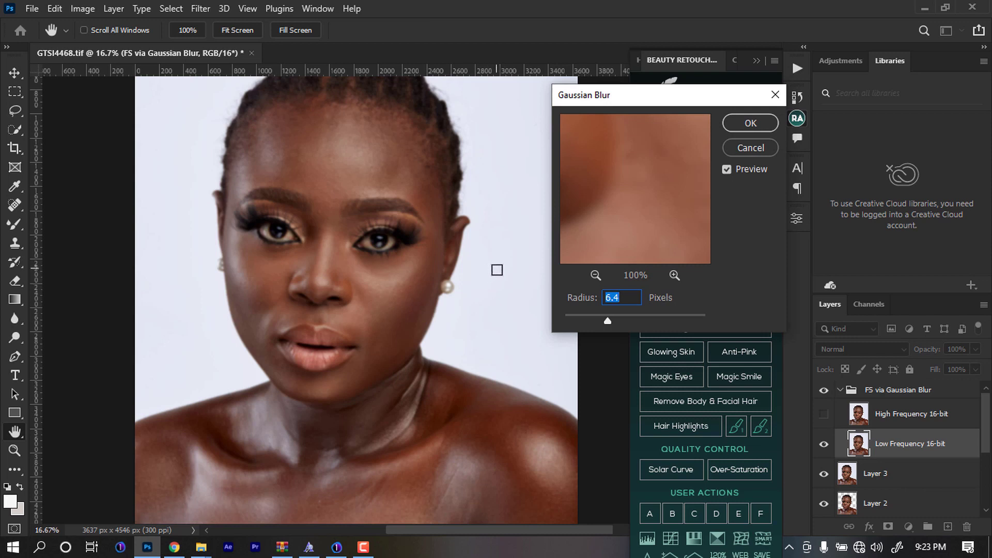
{"action": "type", "text": "6"}
{"action": "left_click", "coordinate": [750, 123]}
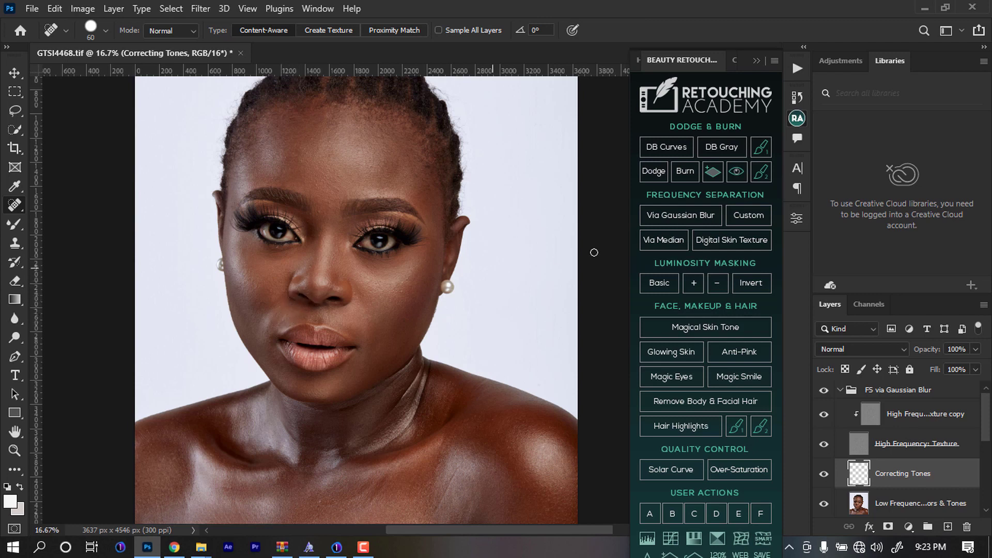
- Hide the High Frequency: Texture layer and set up a 250-pixel Mixer Brush for the Correcting Tones layer
{"action": "left_click", "coordinate": [823, 444]}
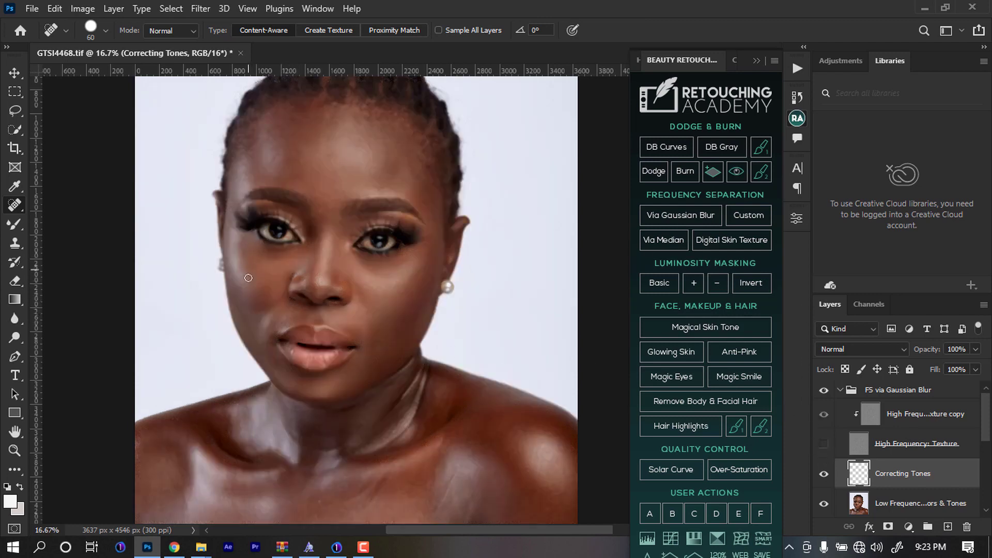
{"action": "key", "text": "b"}
{"action": "key", "text": "shift+b"}
{"action": "key", "text": "shift+b"}
{"action": "key", "text": "shift+b"}
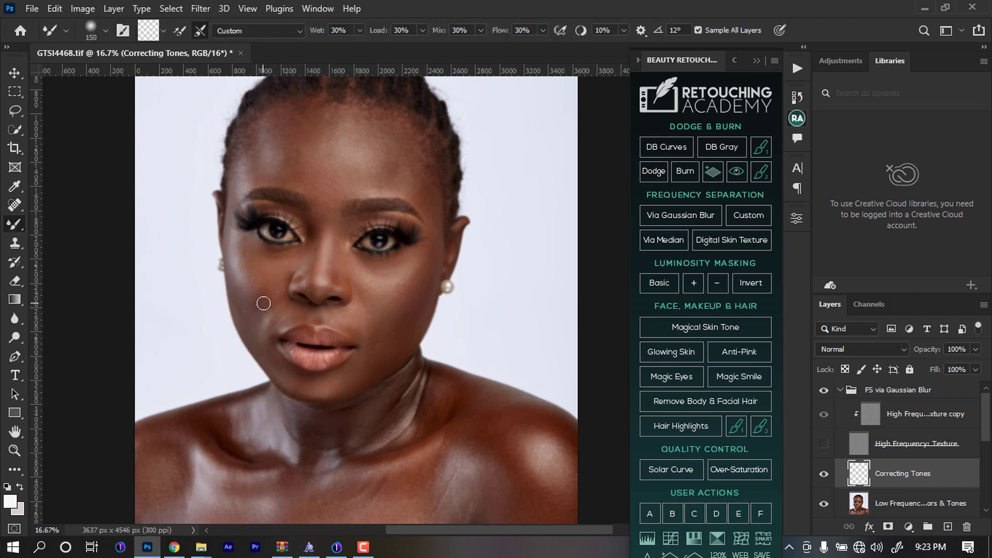
{"action": "key", "text": "bracketright"}
{"action": "key", "text": "bracketright"}
{"action": "key", "text": "bracketright"}
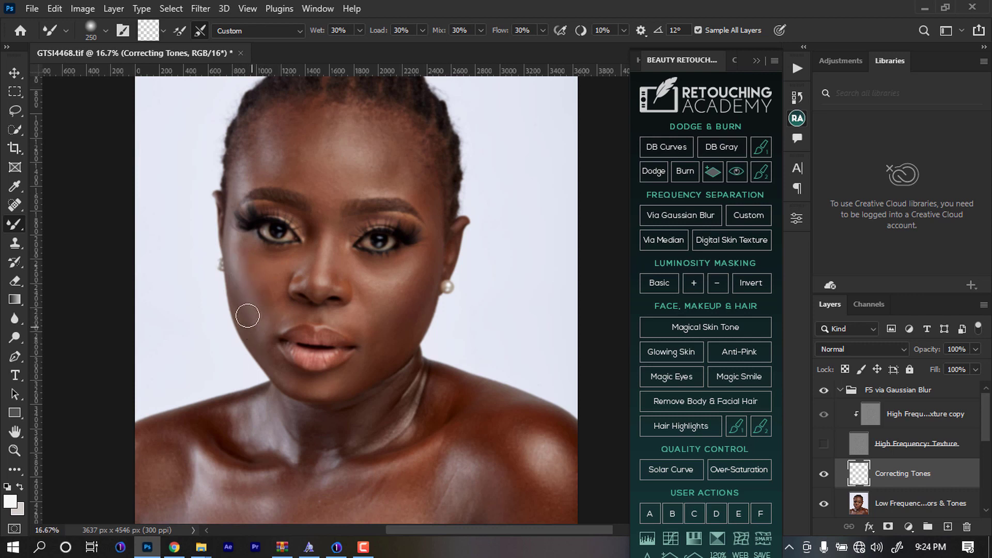
- Blend the skin tones along the left-hand cheek and jaw on the Correcting Tones layer with the Mixer Brush
{"action": "key", "text": "bracketleft"}
{"action": "key", "text": "bracketleft"}
{"action": "key", "text": "bracketright"}
{"action": "key", "text": "bracketright"}
{"action": "key", "text": "bracketright"}
{"action": "key", "text": "bracketleft"}
{"action": "key", "text": "bracketleft"}
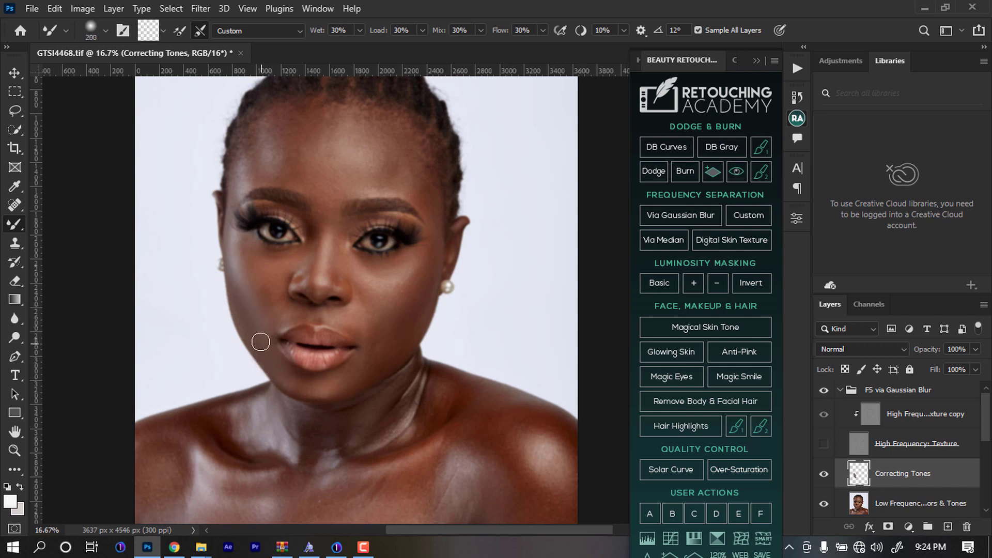
{"action": "key", "text": "bracketright"}
{"action": "key", "text": "bracketleft"}
{"action": "key", "text": "bracketleft"}
{"action": "key", "text": "bracketright"}
{"action": "key", "text": "bracketright"}
{"action": "left_click_drag", "start_coordinate": [271, 287], "coordinate": [259, 274]}
- Smooth the tones beneath the left-hand eye and down the cheek beside the mouth with a Mixer Brush around 200 pixels
{"action": "key", "text": "bracketleft"}
{"action": "key", "text": "bracketleft"}
{"action": "key", "text": "bracketleft"}
{"action": "key", "text": "bracketright"}
{"action": "key", "text": "bracketright"}
{"action": "key", "text": "bracketright"}
{"action": "left_click_drag", "start_coordinate": [288, 320], "coordinate": [290, 311]}
{"action": "left_click_drag", "start_coordinate": [251, 245], "coordinate": [269, 251]}
{"action": "key", "text": "bracketleft"}
{"action": "key", "text": "bracketleft"}
{"action": "key", "text": "bracketright"}
{"action": "left_click_drag", "start_coordinate": [262, 259], "coordinate": [291, 316]}
{"action": "key", "text": "bracketleft"}
{"action": "key", "text": "bracketright"}
{"action": "key", "text": "bracketleft"}
{"action": "key", "text": "bracketleft"}
{"action": "key", "text": "bracketright"}
{"action": "key", "text": "bracketright"}
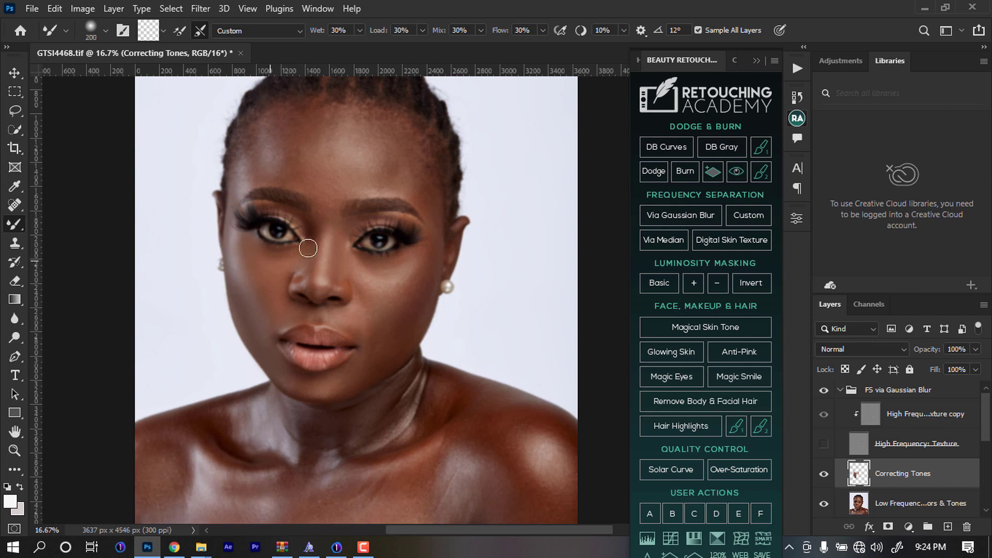
- Even out the tones and highlights across the middle of the forehead with a larger Mixer Brush of 300 to 400 pixels
{"action": "key", "text": "bracketright"}
{"action": "key", "text": "bracketright"}
{"action": "key", "text": "bracketright"}
{"action": "key", "text": "bracketright"}
{"action": "key", "text": "bracketright"}
{"action": "key", "text": "bracketright"}
{"action": "key", "text": "bracketleft"}
{"action": "key", "text": "bracketright"}
{"action": "key", "text": "bracketleft"}
{"action": "key", "text": "bracketleft"}
{"action": "key", "text": "bracketright"}
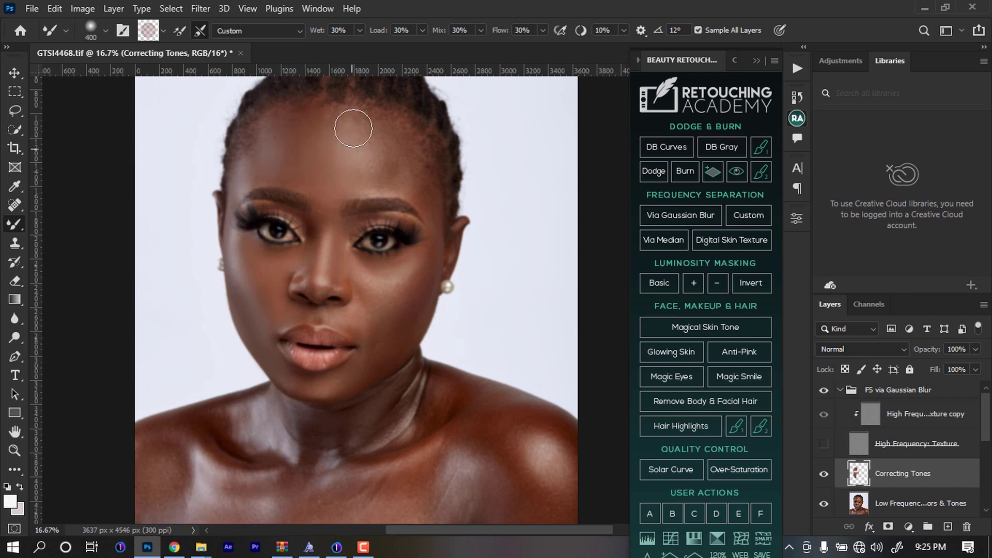
{"action": "key", "text": "bracketright"}
{"action": "key", "text": "bracketleft"}
{"action": "key", "text": "bracketleft"}
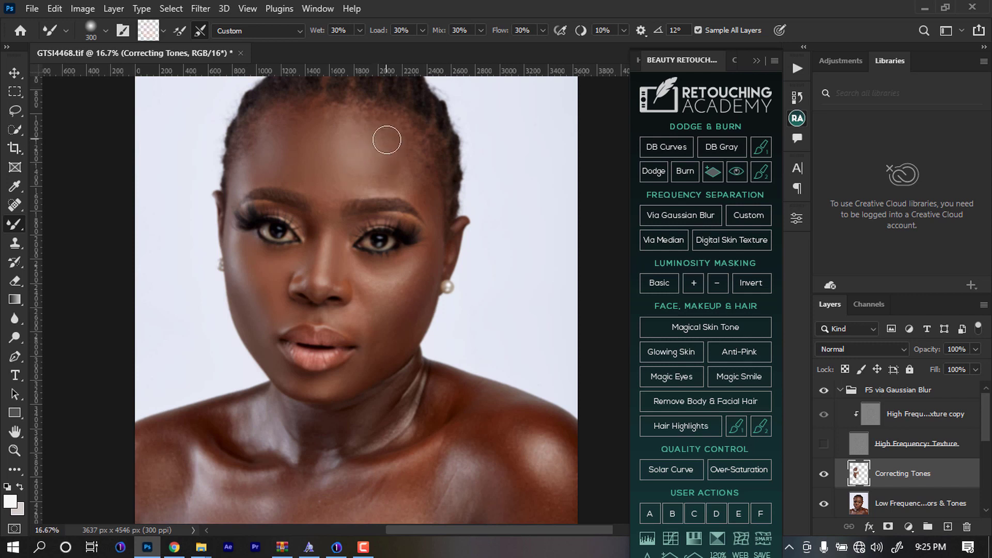
{"action": "key", "text": "bracketleft"}
{"action": "key", "text": "bracketleft"}
{"action": "key", "text": "bracketleft"}
- Blend the upper forehead tones along the hairline from one temple to the other with the Mixer Brush
{"action": "mouse_move", "coordinate": [240, 156]}
{"action": "left_mouse_down"}
{"action": "mouse_move", "coordinate": [284, 111]}
{"action": "mouse_move", "coordinate": [316, 110]}
{"action": "left_mouse_up"}
{"action": "left_click_drag", "start_coordinate": [387, 121], "coordinate": [370, 114]}
{"action": "mouse_move", "coordinate": [422, 150]}
{"action": "left_mouse_down"}
{"action": "mouse_move", "coordinate": [405, 135]}
{"action": "mouse_move", "coordinate": [413, 121]}
{"action": "mouse_move", "coordinate": [365, 113]}
{"action": "mouse_move", "coordinate": [385, 104]}
{"action": "mouse_move", "coordinate": [394, 125]}
{"action": "mouse_move", "coordinate": [354, 112]}
{"action": "mouse_move", "coordinate": [363, 110]}
{"action": "mouse_move", "coordinate": [351, 93]}
{"action": "mouse_move", "coordinate": [320, 110]}
{"action": "mouse_move", "coordinate": [330, 111]}
{"action": "mouse_move", "coordinate": [297, 111]}
{"action": "left_mouse_up"}
{"action": "key", "text": "bracketright"}
{"action": "key", "text": "bracketright"}
{"action": "key", "text": "bracketleft"}
{"action": "key", "text": "bracketleft"}
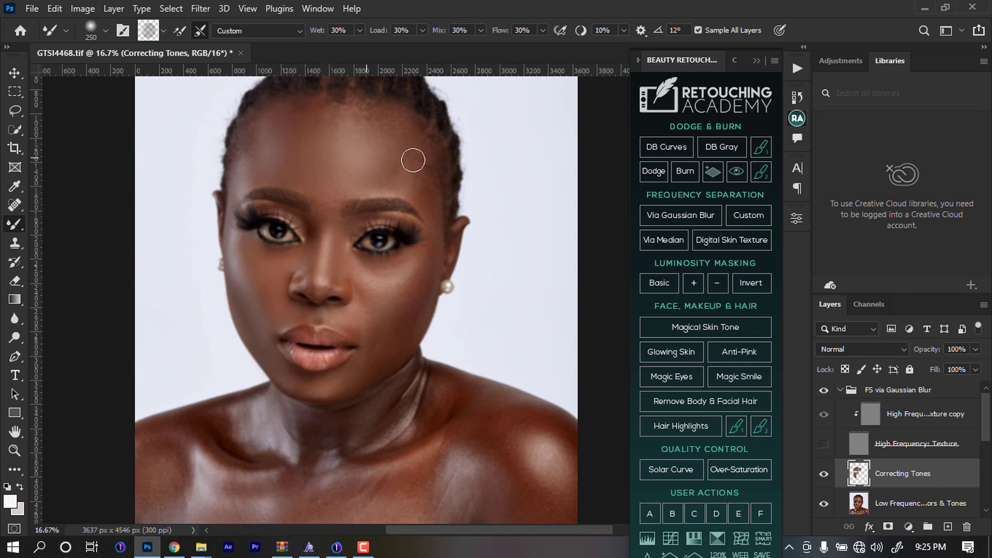
- Smooth the right-hand temple and the skin above the right-hand eyebrow, enlarging the Mixer Brush to 300 pixels
{"action": "left_click_drag", "start_coordinate": [428, 160], "coordinate": [437, 220]}
{"action": "key", "text": "bracketright"}
{"action": "key", "text": "bracketright"}
{"action": "key", "text": "bracketright"}
{"action": "left_click_drag", "start_coordinate": [395, 179], "coordinate": [375, 178]}
{"action": "key", "text": "bracketright"}
{"action": "key", "text": "bracketleft"}
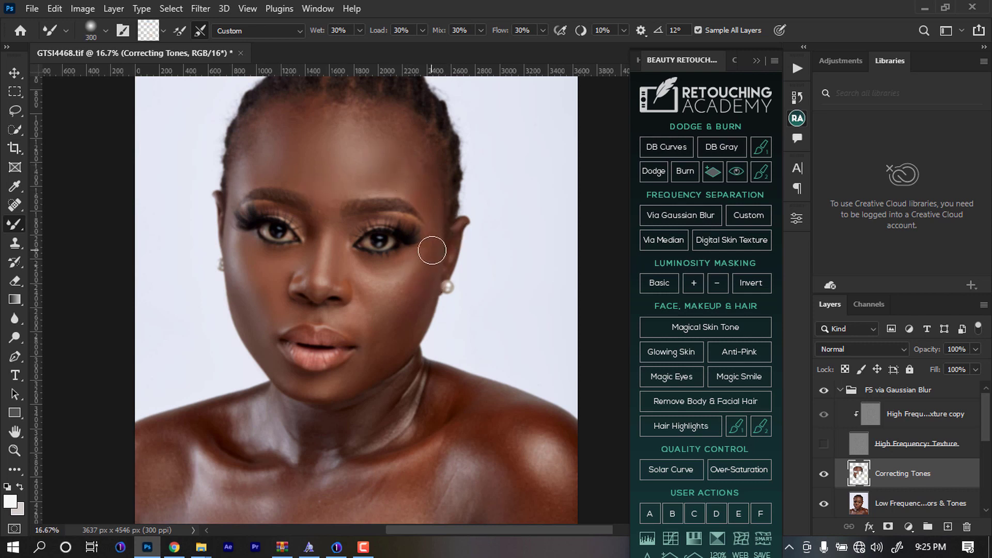
- Load the 250-pixel Mixer Brush with skin color from beside the mouth and blend the right-hand cheek highlights
{"action": "key", "text": "bracketright"}
{"action": "key", "text": "bracketleft"}
{"action": "key", "text": "bracketleft"}
{"action": "left_click", "coordinate": [369, 362], "text": "alt"}
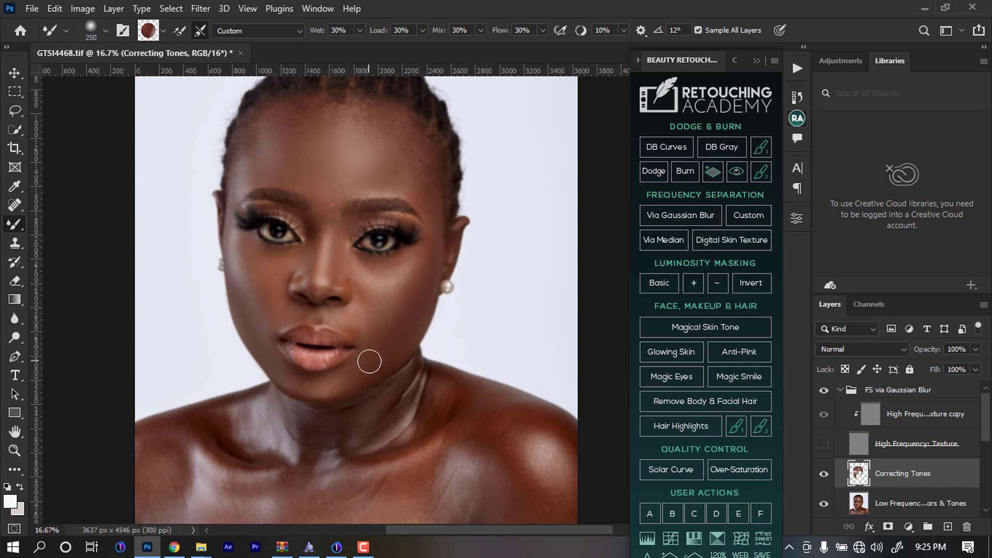
{"action": "mouse_move", "coordinate": [427, 281]}
{"action": "left_mouse_down"}
{"action": "mouse_move", "coordinate": [402, 286]}
{"action": "mouse_move", "coordinate": [428, 254]}
{"action": "mouse_move", "coordinate": [389, 289]}
{"action": "left_mouse_up"}
{"action": "key", "text": "bracketright"}
{"action": "key", "text": "bracketleft"}
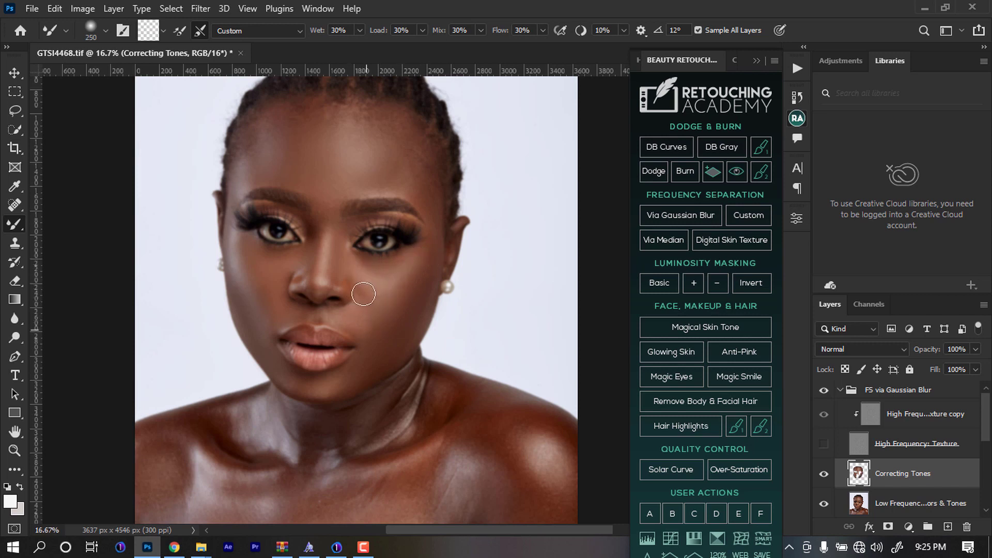
- Refine the tones around the nose and under the eyes, varying the Mixer Brush size up to 250 pixels
{"action": "key", "text": "bracketright"}
{"action": "key", "text": "bracketleft"}
{"action": "key", "text": "bracketleft"}
{"action": "key", "text": "bracketleft"}
{"action": "key", "text": "bracketleft"}
{"action": "key", "text": "bracketleft"}
{"action": "key", "text": "bracketleft"}
{"action": "key", "text": "bracketleft"}
{"action": "key", "text": "bracketright"}
{"action": "key", "text": "bracketright"}
{"action": "key", "text": "bracketright"}
{"action": "key", "text": "bracketright"}
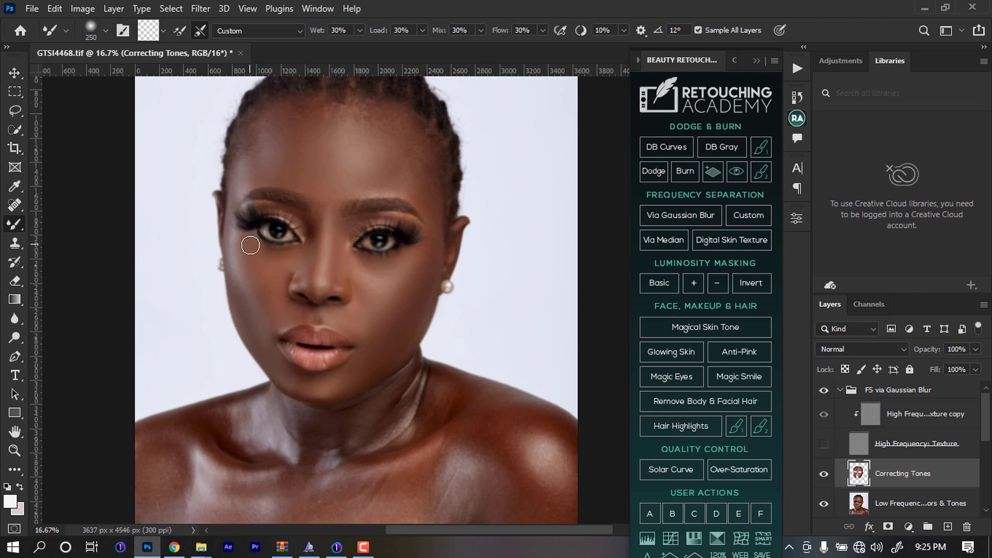
- Smooth the skin below the left-hand eye, along the cheek and across the chin with the Mixer Brush at varying sizes
{"action": "key", "text": "bracketleft"}
{"action": "key", "text": "bracketleft"}
{"action": "key", "text": "bracketleft"}
{"action": "key", "text": "bracketleft"}
{"action": "key", "text": "bracketleft"}
{"action": "key", "text": "bracketleft"}
{"action": "key", "text": "bracketright"}
{"action": "key", "text": "bracketright"}
{"action": "key", "text": "bracketright"}
{"action": "key", "text": "bracketleft"}
{"action": "key", "text": "bracketright"}
{"action": "key", "text": "bracketright"}
{"action": "key", "text": "bracketright"}
{"action": "key", "text": "bracketright"}
{"action": "key", "text": "bracketright"}
{"action": "key", "text": "bracketright"}
{"action": "key", "text": "bracketright"}
{"action": "key", "text": "bracketleft"}
{"action": "key", "text": "bracketleft"}
{"action": "key", "text": "bracketleft"}
{"action": "key", "text": "bracketleft"}
{"action": "mouse_move", "coordinate": [294, 383]}
{"action": "left_mouse_down"}
{"action": "mouse_move", "coordinate": [284, 379]}
{"action": "mouse_move", "coordinate": [318, 381]}
{"action": "left_mouse_up"}
- Blend the bright highlights on the right-hand side of the neck below the jaw, varying the Mixer Brush size up to 400 pixels
{"action": "key", "text": "bracketright"}
{"action": "key", "text": "bracketright"}
{"action": "key", "text": "bracketright"}
{"action": "key", "text": "bracketright"}
{"action": "key", "text": "bracketright"}
{"action": "scroll", "coordinate": [416, 380], "scroll_direction": "down", "scroll_amount": 1}
{"action": "scroll", "coordinate": [415, 379], "scroll_direction": "down", "scroll_amount": 2}
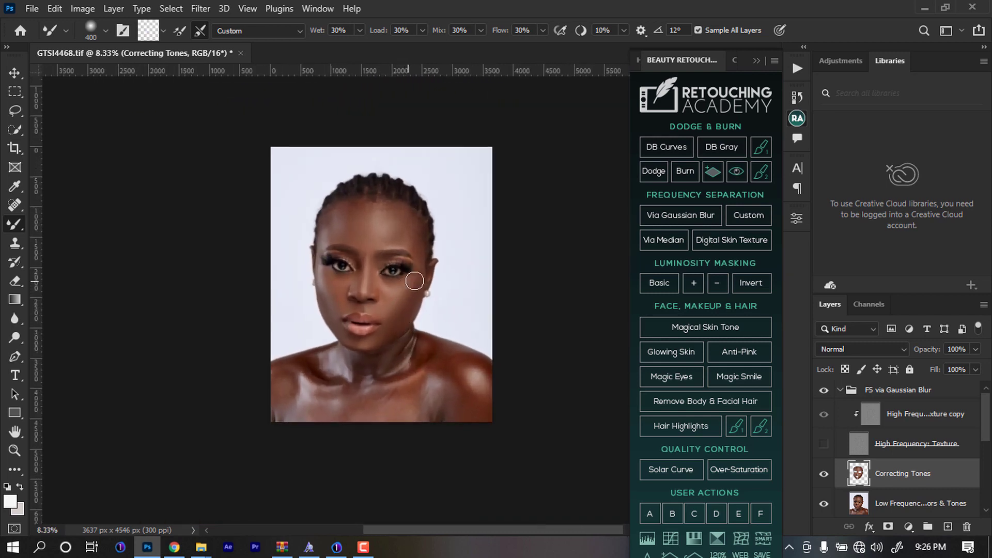
{"action": "key", "text": "bracketleft"}
{"action": "key", "text": "bracketleft"}
{"action": "key", "text": "bracketleft"}
{"action": "key", "text": "bracketright"}
{"action": "key", "text": "bracketright"}
{"action": "key", "text": "bracketleft"}
{"action": "key", "text": "bracketright"}
{"action": "key", "text": "bracketright"}
{"action": "key", "text": "bracketleft"}
{"action": "key", "text": "bracketleft"}
{"action": "key", "text": "bracketleft"}
{"action": "key", "text": "bracketright"}
{"action": "key", "text": "bracketright"}
{"action": "key", "text": "bracketleft"}
{"action": "key", "text": "bracketright"}
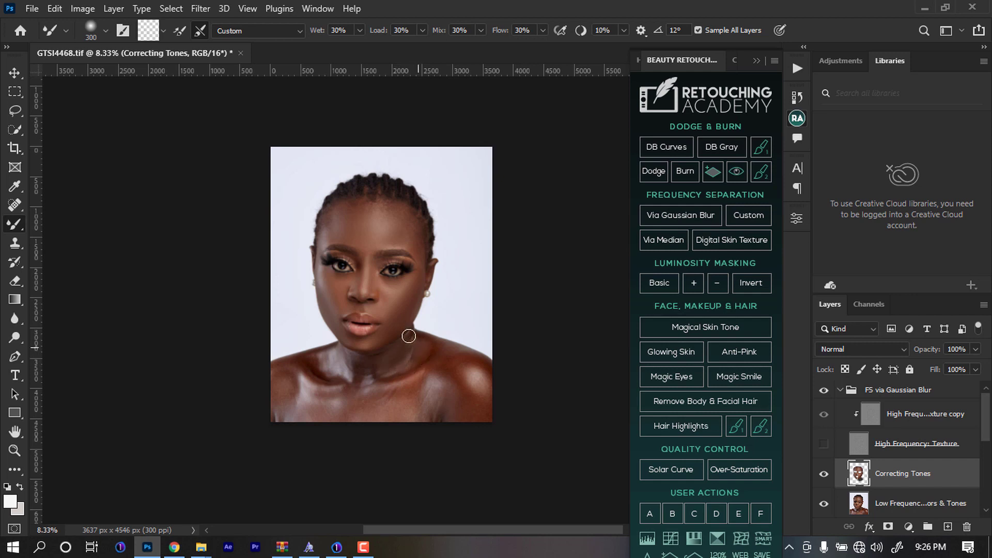
- Smooth the left-hand neck base and shoulder, starting with the Mixer Brush at 250 pixels and enlarging it for the shoulder
{"action": "left_click_drag", "start_coordinate": [344, 357], "coordinate": [336, 356]}
{"action": "left_click_drag", "start_coordinate": [336, 356], "coordinate": [333, 350]}
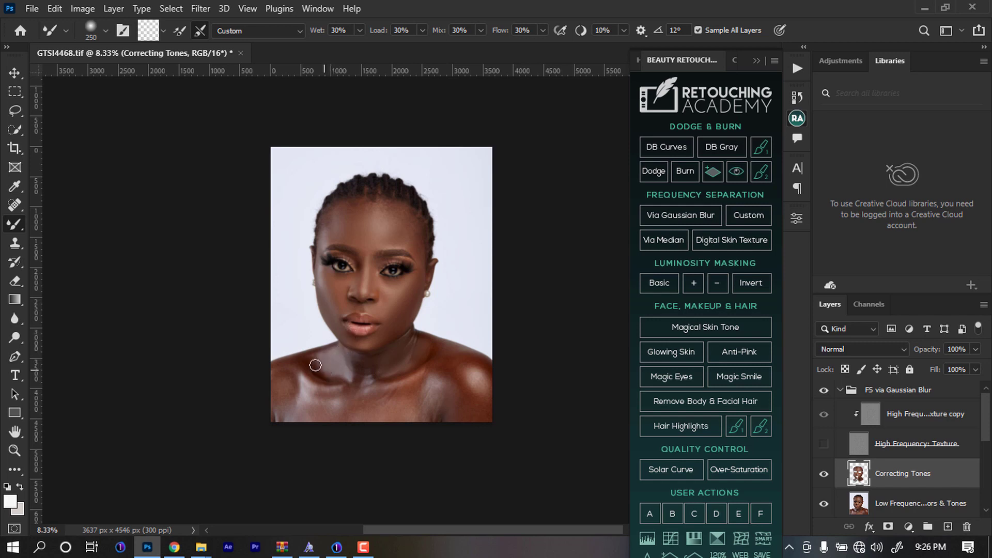
{"action": "key", "text": "bracketright"}
{"action": "key", "text": "bracketright"}
{"action": "key", "text": "bracketright"}
{"action": "key", "text": "bracketright"}
{"action": "key", "text": "bracketleft"}
{"action": "key", "text": "bracketleft"}
{"action": "key", "text": "bracketright"}
{"action": "key", "text": "bracketright"}
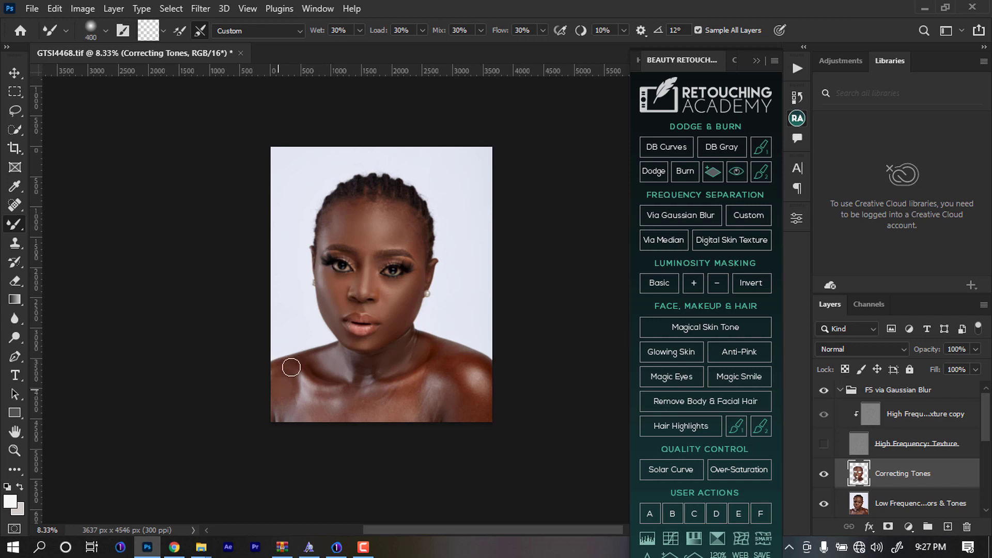
- Load the Mixer Brush with skin color from the left-hand chest and blend the chest highlights below the collarbone
{"action": "left_click", "coordinate": [312, 396], "text": "alt"}
{"action": "left_click_drag", "start_coordinate": [312, 396], "coordinate": [315, 410]}
{"action": "key", "text": "bracketright"}
{"action": "key", "text": "bracketleft"}
{"action": "key", "text": "bracketleft"}
{"action": "key", "text": "bracketleft"}
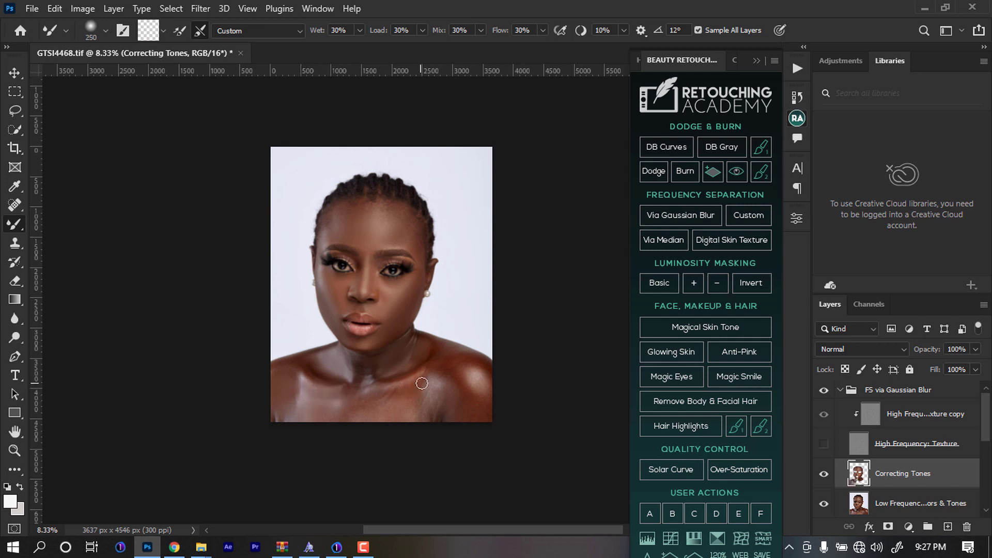
- Even out the tones across the central chest and right-hand collarbone, enlarging the Mixer Brush to 600 pixels
{"action": "key", "text": "bracketleft"}
{"action": "key", "text": "bracketright"}
{"action": "key", "text": "bracketright"}
{"action": "key", "text": "bracketleft"}
{"action": "key", "text": "bracketleft"}
{"action": "key", "text": "bracketleft"}
{"action": "key", "text": "bracketright"}
{"action": "key", "text": "bracketright"}
{"action": "key", "text": "bracketright"}
{"action": "key", "text": "bracketright"}
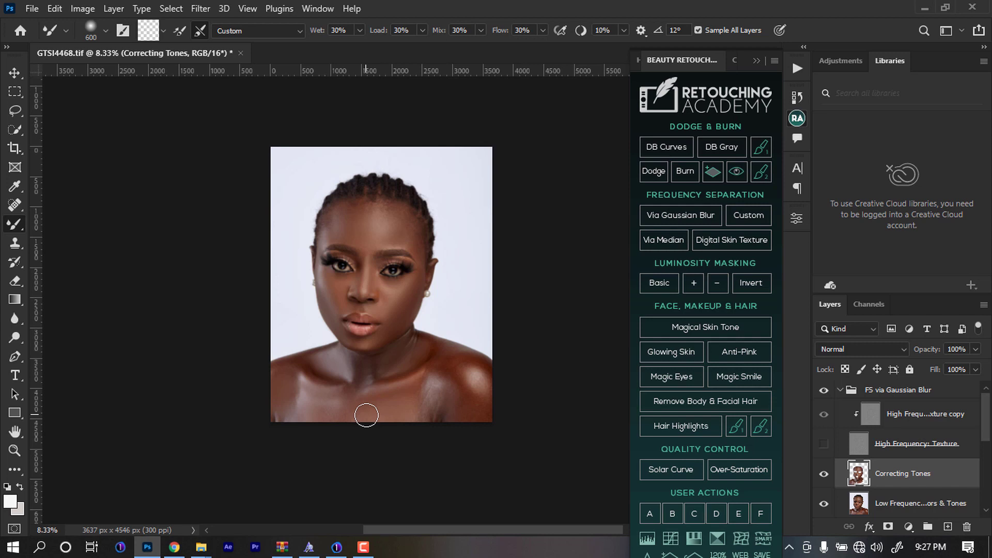
- Soften the strong highlight on the right-hand shoulder with the Mixer Brush at 700 and 500 pixels
{"action": "key", "text": "bracketleft"}
{"action": "key", "text": "bracketleft"}
{"action": "key", "text": "bracketright"}
{"action": "key", "text": "bracketright"}
{"action": "key", "text": "bracketright"}
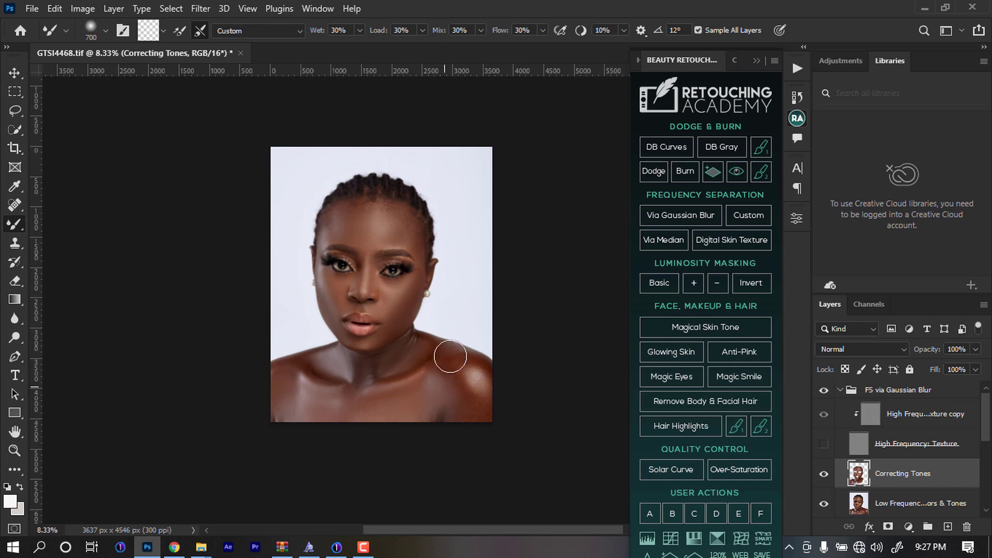
{"action": "key", "text": "bracketleft"}
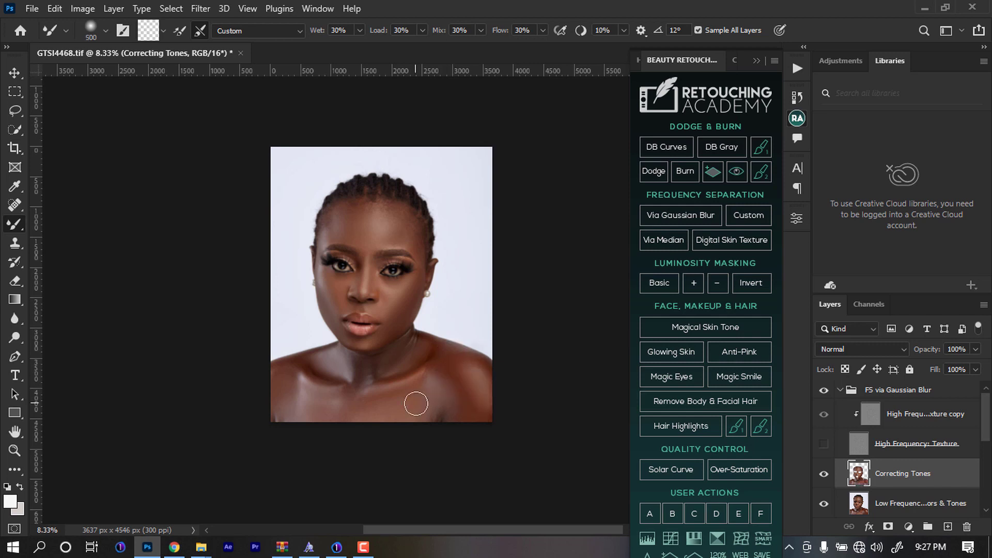
- Blend the right-hand neck base and the left-hand collarbone and chest, enlarging the Mixer Brush to 700 pixels
{"action": "key", "text": "bracketleft"}
{"action": "key", "text": "bracketleft"}
{"action": "left_click_drag", "start_coordinate": [429, 343], "coordinate": [412, 352]}
{"action": "mouse_move", "coordinate": [335, 376]}
{"action": "left_mouse_down"}
{"action": "mouse_move", "coordinate": [298, 367]}
{"action": "mouse_move", "coordinate": [282, 413]}
{"action": "left_mouse_up"}
{"action": "key", "text": "bracketright"}
{"action": "key", "text": "bracketright"}
{"action": "key", "text": "bracketright"}
{"action": "key", "text": "bracketright"}
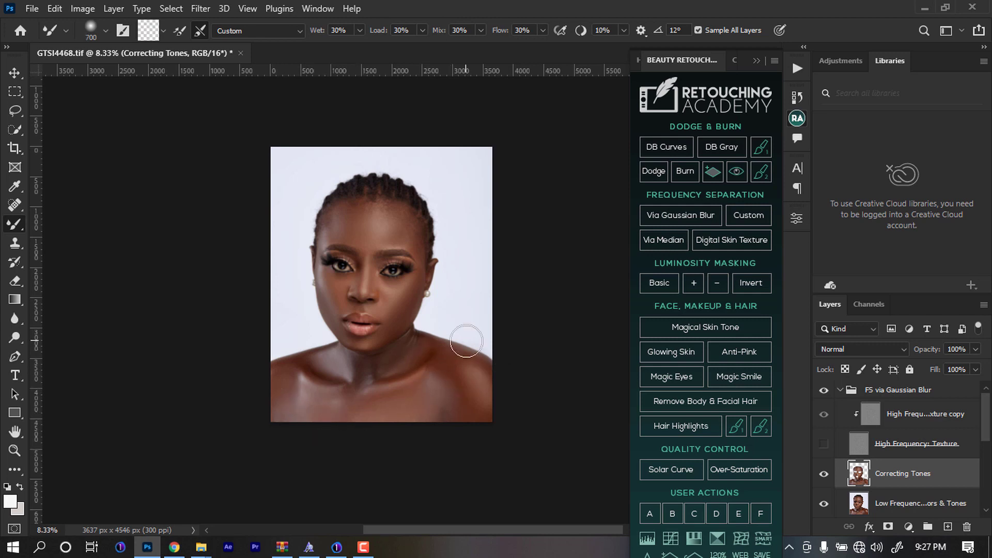
- Refine the remaining tone transitions on the shoulders, neck and chest, reducing the Mixer Brush to 500 pixels
{"action": "key", "text": "bracketleft"}
{"action": "key", "text": "bracketleft"}
{"action": "key", "text": "bracketleft"}
{"action": "key", "text": "bracketleft"}
{"action": "key", "text": "bracketleft"}
{"action": "key", "text": "bracketright"}
{"action": "key", "text": "bracketleft"}
{"action": "key", "text": "bracketleft"}
{"action": "key", "text": "bracketleft"}
{"action": "key", "text": "bracketleft"}
{"action": "key", "text": "bracketleft"}
{"action": "key", "text": "bracketleft"}
{"action": "key", "text": "bracketright"}
{"action": "key", "text": "bracketright"}
{"action": "key", "text": "bracketright"}
- Show the High Frequency texture layers and examine the blended skin on the face, neck and chest
{"action": "left_click", "coordinate": [824, 443]}
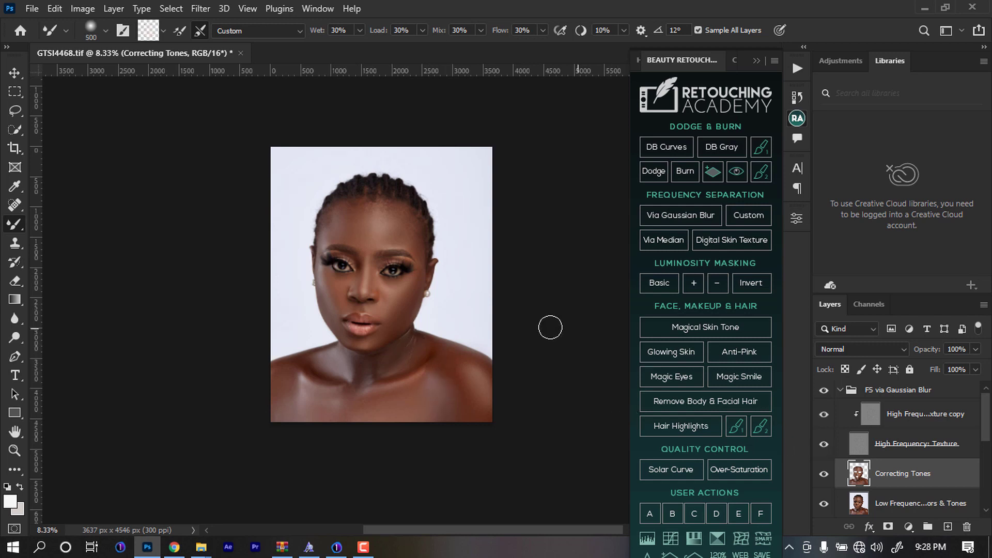
{"action": "scroll", "coordinate": [418, 290], "scroll_direction": "up", "scroll_amount": 3}
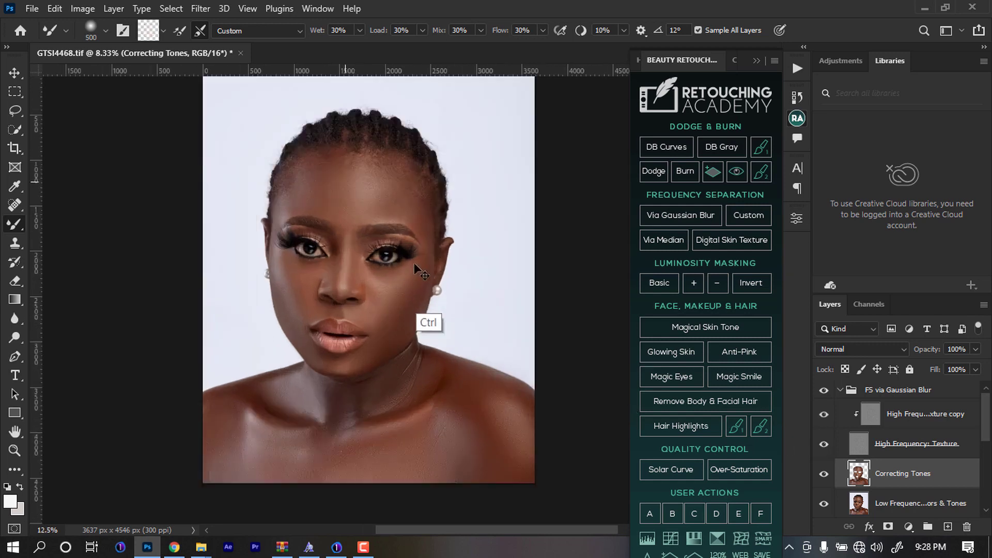
{"action": "left_click_drag", "start_coordinate": [423, 284], "coordinate": [453, 399]}
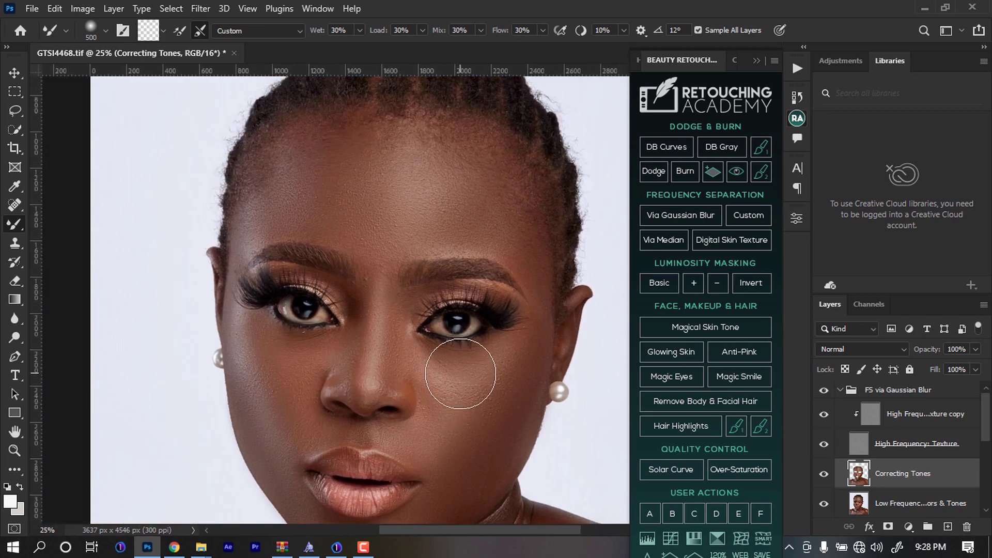
{"action": "key", "text": "ctrl+minus"}
{"action": "key", "text": "ctrl+minus"}
{"action": "key", "text": "ctrl+minus"}
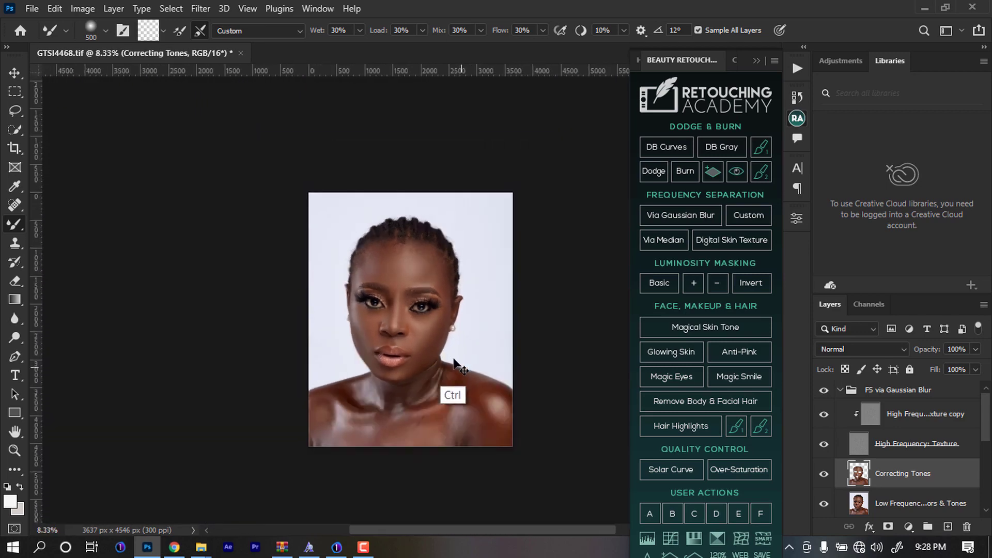
{"action": "key", "text": "ctrl+plus"}
{"action": "key", "text": "ctrl+plus"}
{"action": "key", "text": "ctrl+minus"}
{"action": "key", "text": "ctrl+plus"}
{"action": "left_click_drag", "start_coordinate": [421, 415], "coordinate": [432, 260]}
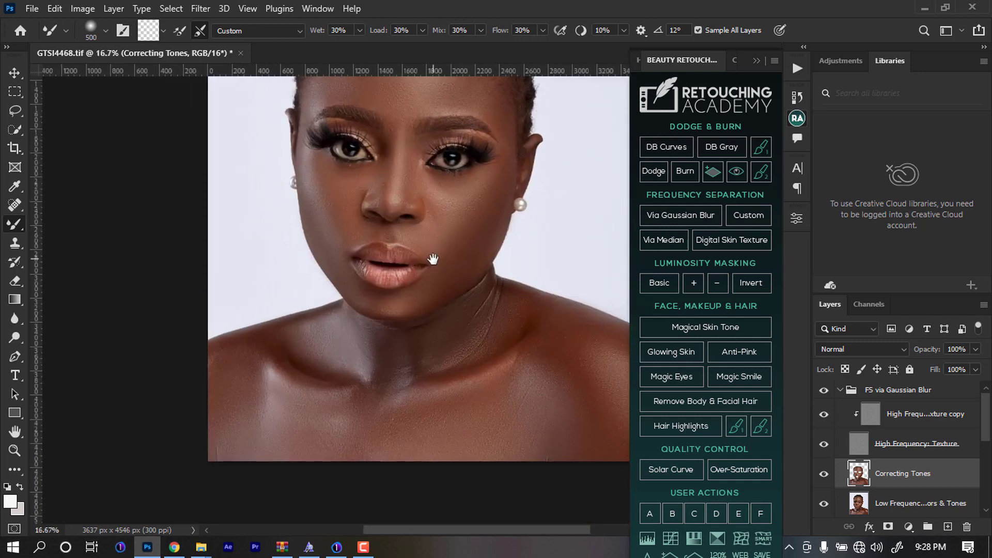
- Hide the High Frequency texture layers and blend the left-hand side of the neck with the Mixer Brush at about 200 pixels
{"action": "left_click", "coordinate": [823, 444]}
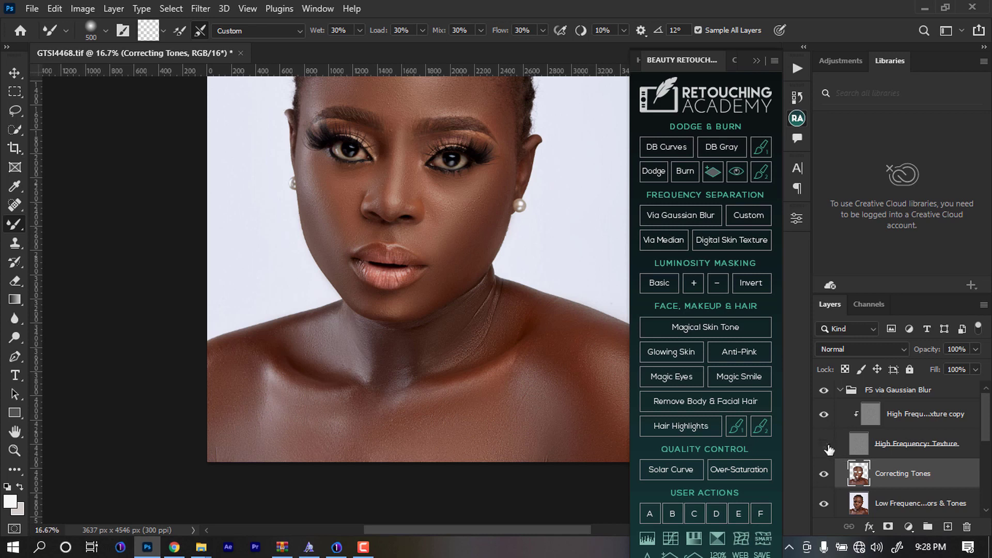
{"action": "key", "text": "bracketleft"}
{"action": "key", "text": "bracketleft"}
{"action": "key", "text": "bracketleft"}
{"action": "key", "text": "bracketleft"}
{"action": "key", "text": "bracketleft"}
{"action": "key", "text": "bracketleft"}
{"action": "key", "text": "bracketleft"}
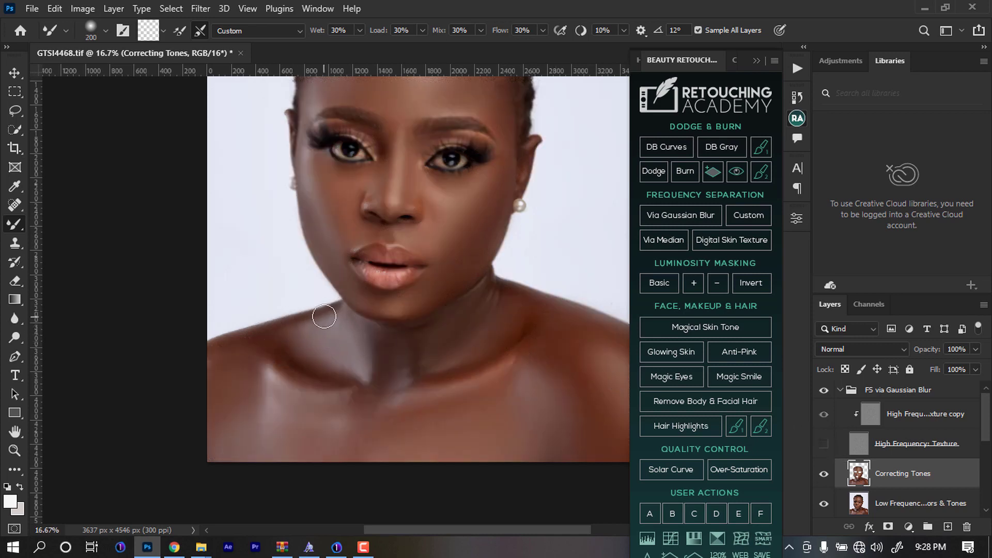
{"action": "key", "text": "bracketright"}
- Blend the right-hand neck base and shoulder, loading the 250-pixel Mixer Brush with skin color from above the collarbone
{"action": "left_click_drag", "start_coordinate": [558, 323], "coordinate": [389, 295]}
{"action": "key", "text": "bracketright"}
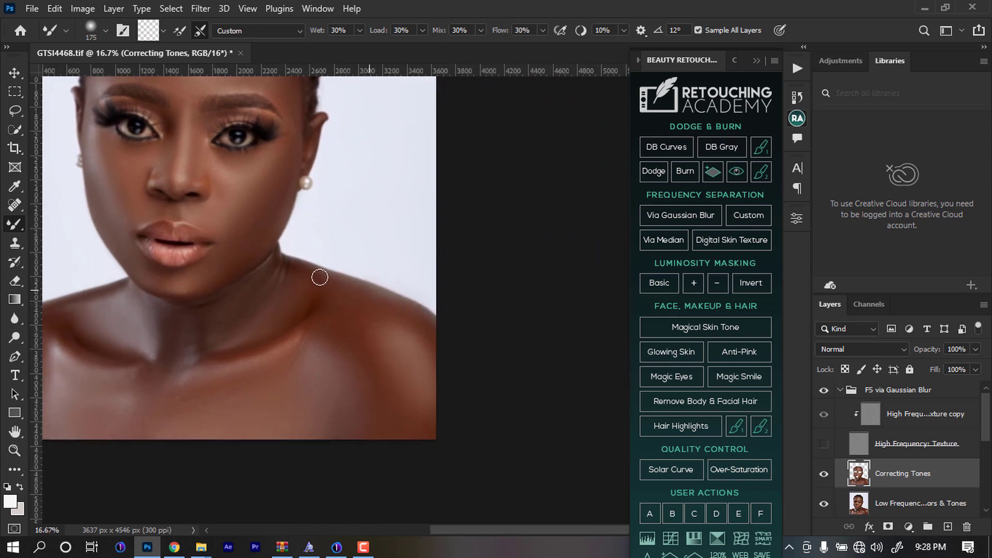
{"action": "key", "text": "bracketright"}
{"action": "key", "text": "bracketright"}
{"action": "key", "text": "bracketright"}
{"action": "left_click", "coordinate": [327, 323], "text": "alt"}
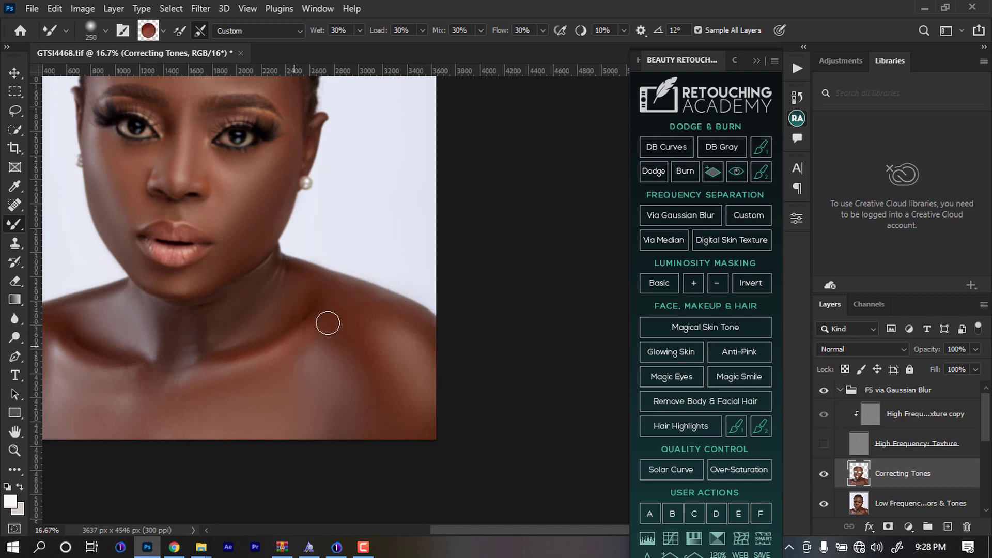
- Turn the High Frequency texture layers back on and check the retouched skin across the whole portrait
{"action": "left_click", "coordinate": [824, 443]}
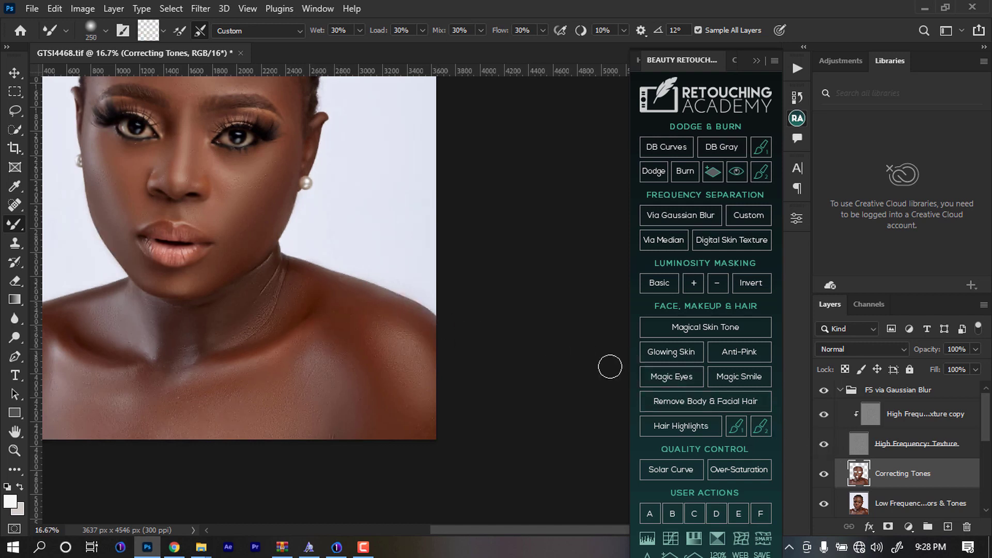
{"action": "key", "text": "ctrl+minus"}
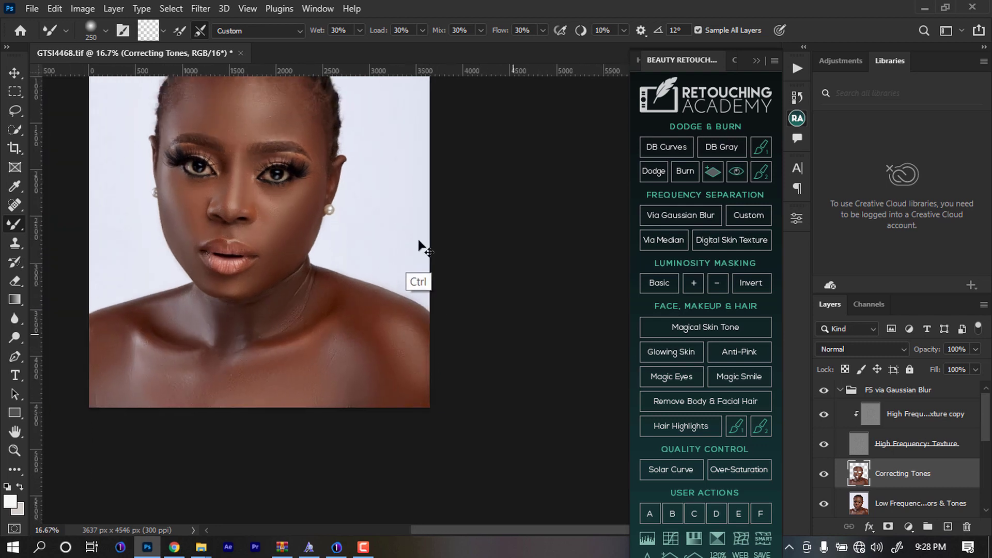
{"action": "key", "text": "ctrl+minus"}
{"action": "key", "text": "ctrl+minus"}
{"action": "key", "text": "ctrl+minus"}
{"action": "key", "text": "ctrl+minus"}
{"action": "key", "text": "ctrl+minus"}
{"action": "key", "text": "ctrl+plus"}
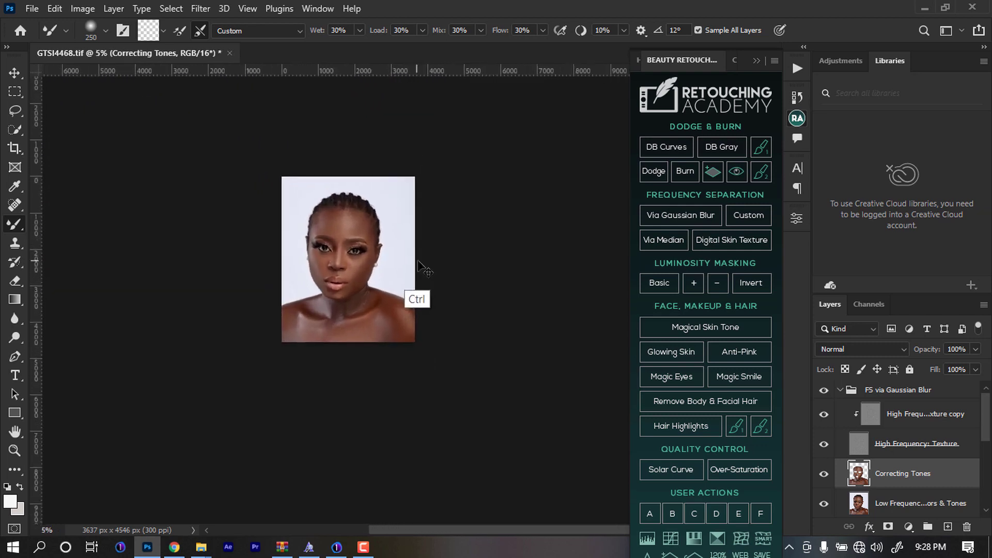
{"action": "key", "text": "ctrl+plus"}
{"action": "key", "text": "ctrl+plus"}
{"action": "key", "text": "ctrl+plus"}
{"action": "left_click_drag", "start_coordinate": [314, 249], "coordinate": [358, 360]}
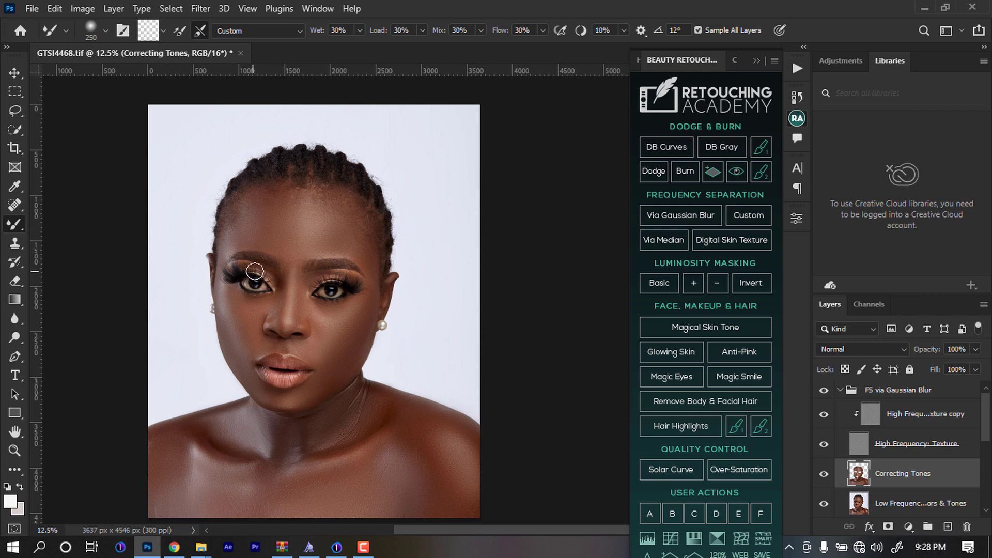
- Duplicate the Correcting Tones layer and apply the Photo-Toolbox SkinFiner smoothing filter to the copy
{"action": "left_click", "coordinate": [199, 8]}
{"action": "key", "text": "ctrl+j"}
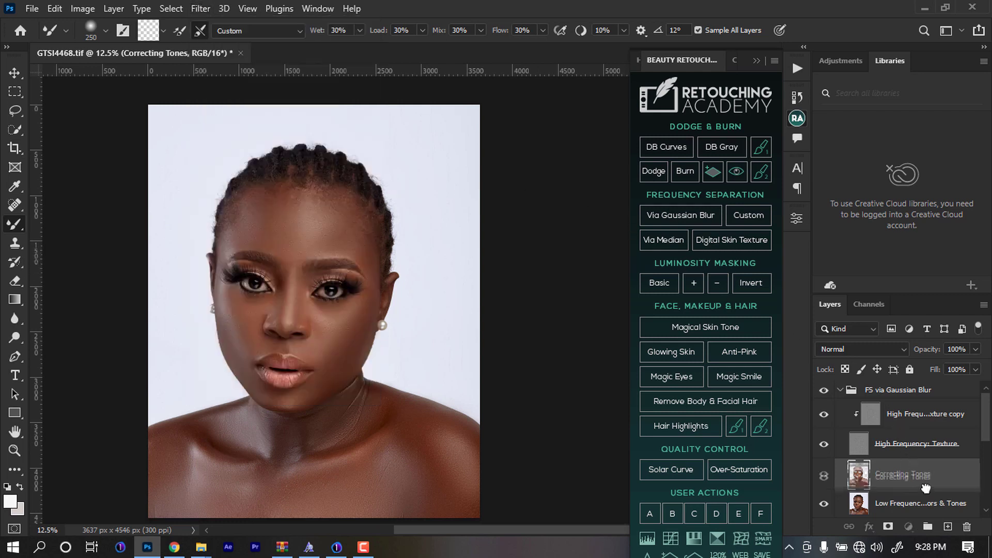
{"action": "left_click", "coordinate": [209, 14]}
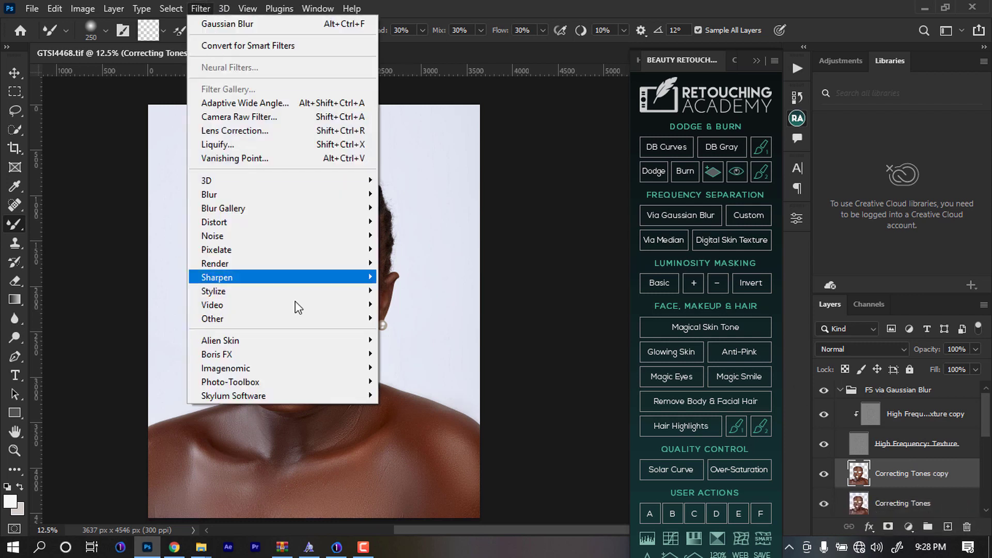
{"action": "mouse_move", "coordinate": [356, 382]}
{"action": "left_click", "coordinate": [395, 383]}
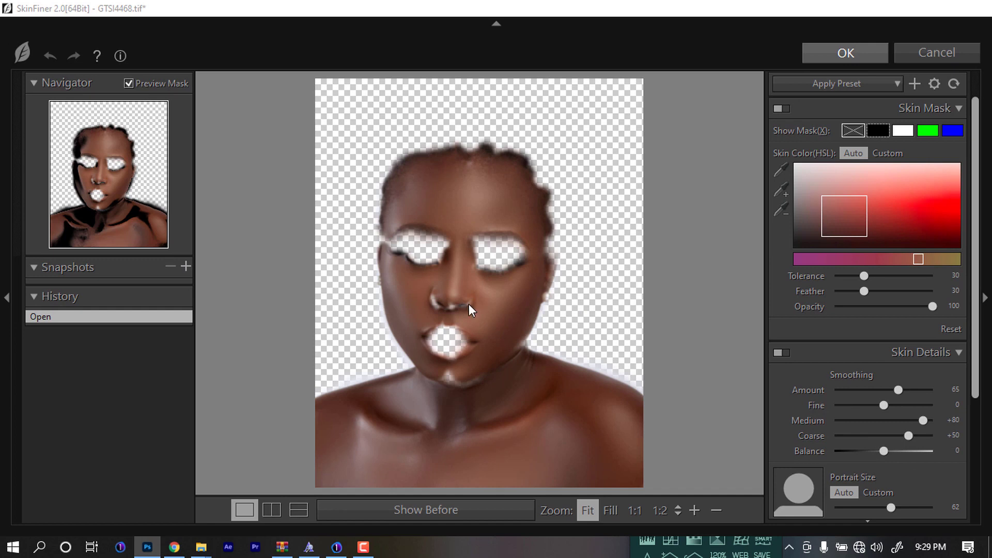
{"action": "key", "text": "Escape"}
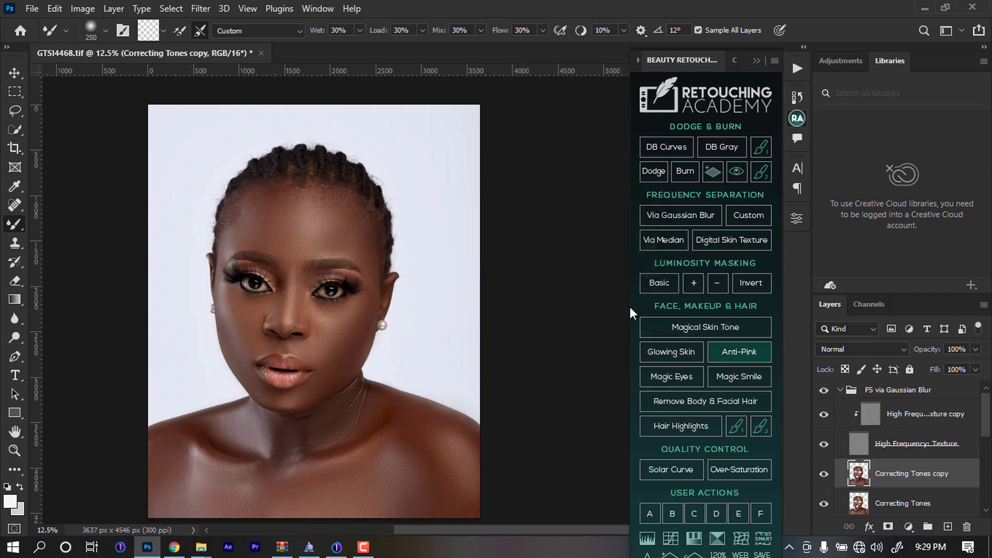
- Lower the opacity of the Correcting Tones copy layer to 45%
{"action": "key", "text": "ctrl+minus"}
{"action": "key", "text": "ctrl+minus"}
{"action": "key", "text": "ctrl+minus"}
{"action": "key", "text": "ctrl+plus"}
{"action": "key", "text": "ctrl+plus"}
{"action": "key", "text": "ctrl+plus"}
{"action": "key", "text": "ctrl+plus"}
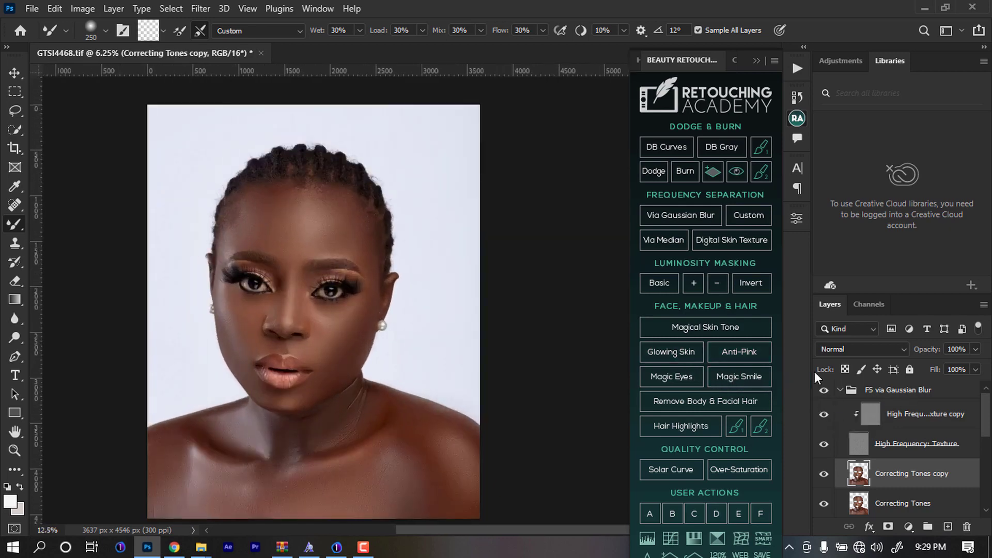
{"action": "left_click_drag", "start_coordinate": [938, 353], "coordinate": [931, 354]}
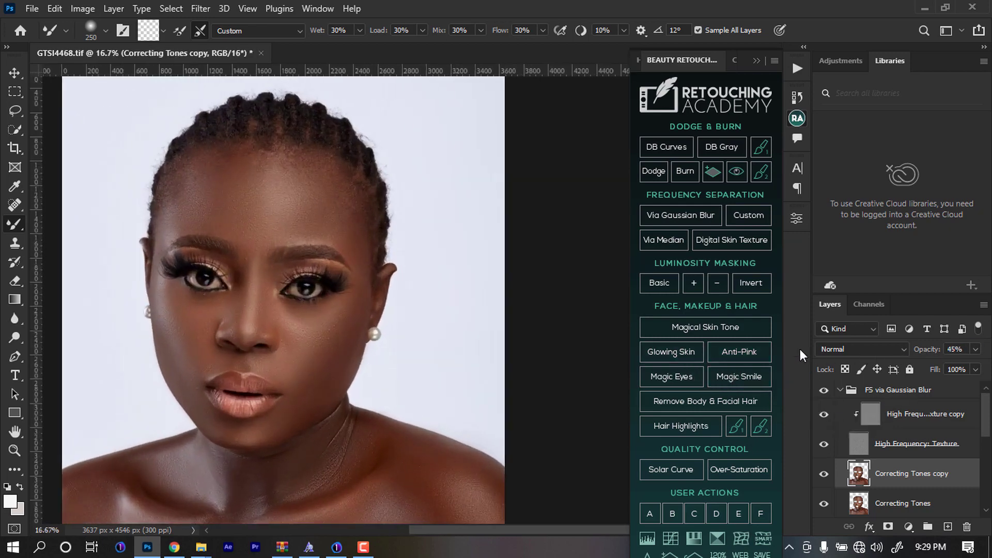
- Collapse the FS via Gaussian Blur group and stamp all visible layers into a new layer above it
{"action": "key", "text": "ctrl+minus"}
{"action": "key", "text": "ctrl+minus"}
{"action": "key", "text": "ctrl+minus"}
{"action": "key", "text": "ctrl+minus"}
{"action": "key", "text": "ctrl+plus"}
{"action": "key", "text": "ctrl+plus"}
{"action": "left_click", "coordinate": [846, 393]}
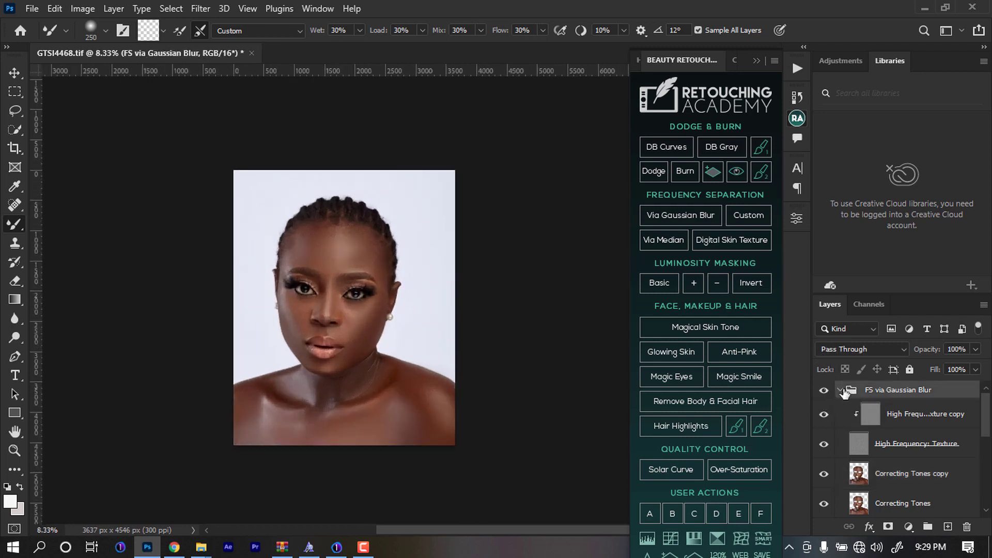
{"action": "left_click", "coordinate": [841, 391]}
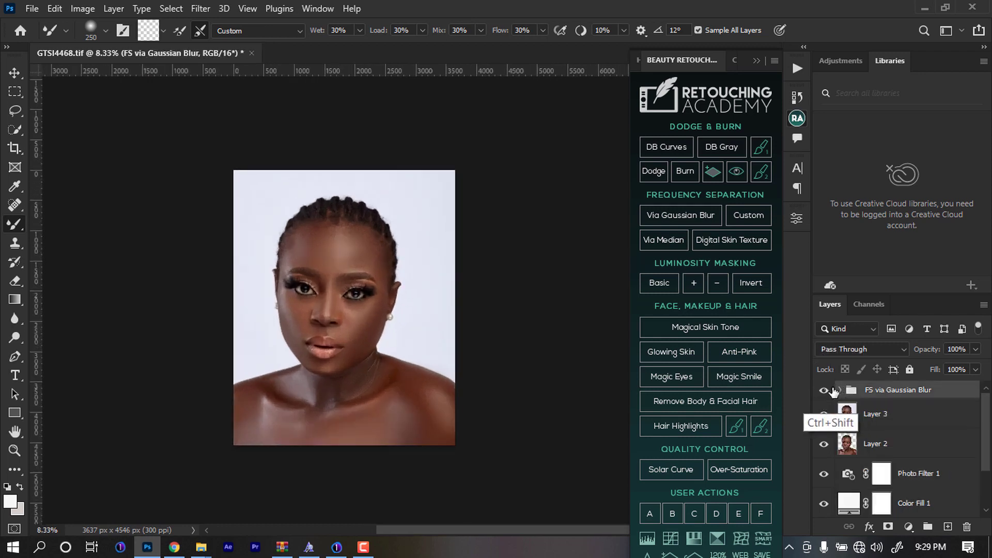
{"action": "key", "text": "ctrl+shift+alt+e"}
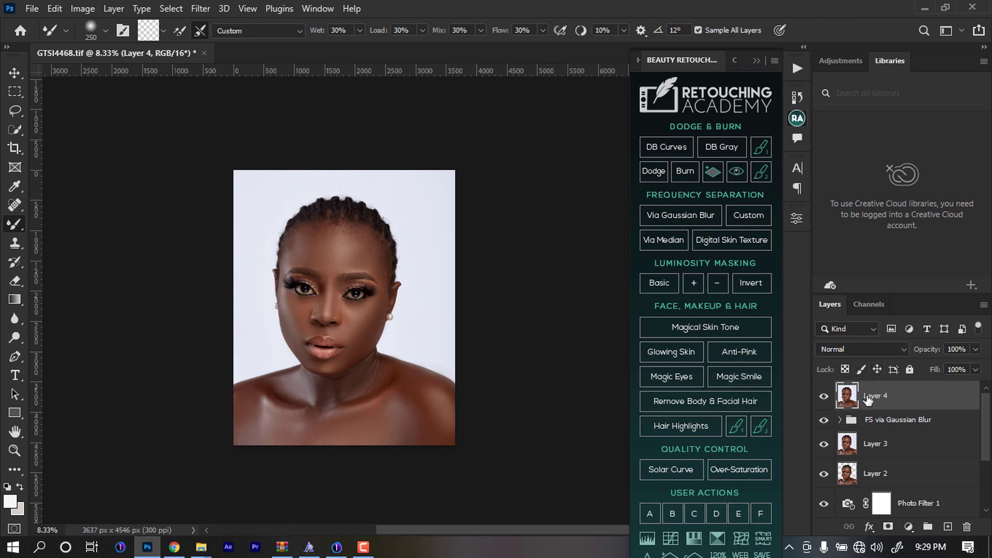
- Delete the stamped Layer 4 and run the DB Curves action to add a Dodge & Burn group with visual aid layers
{"action": "key", "text": "Delete"}
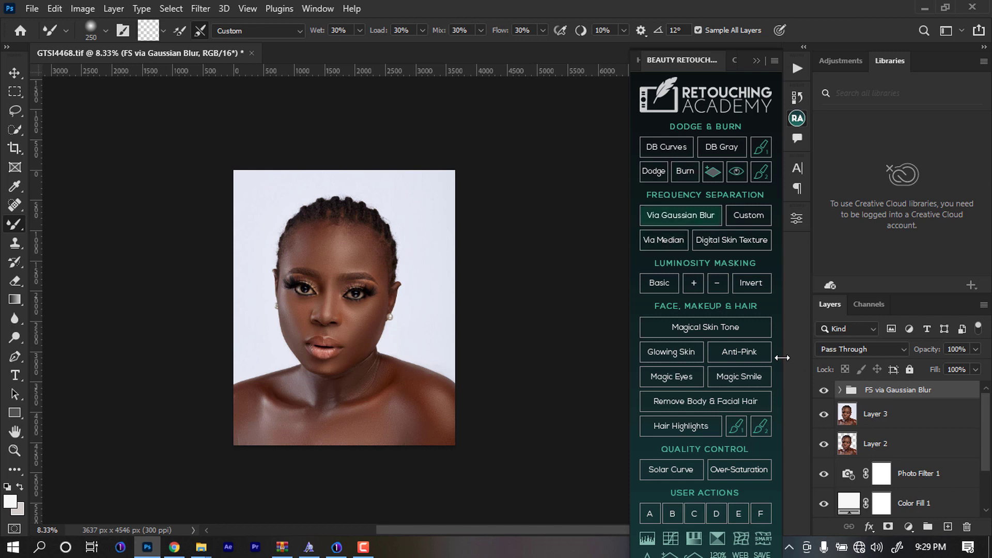
{"action": "left_click", "coordinate": [666, 148]}
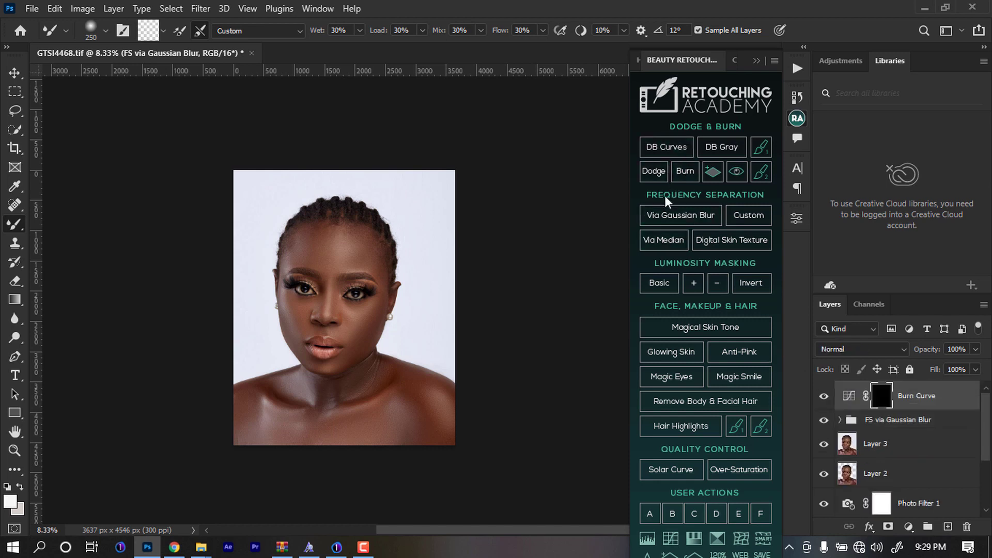
{"action": "left_click", "coordinate": [660, 282]}
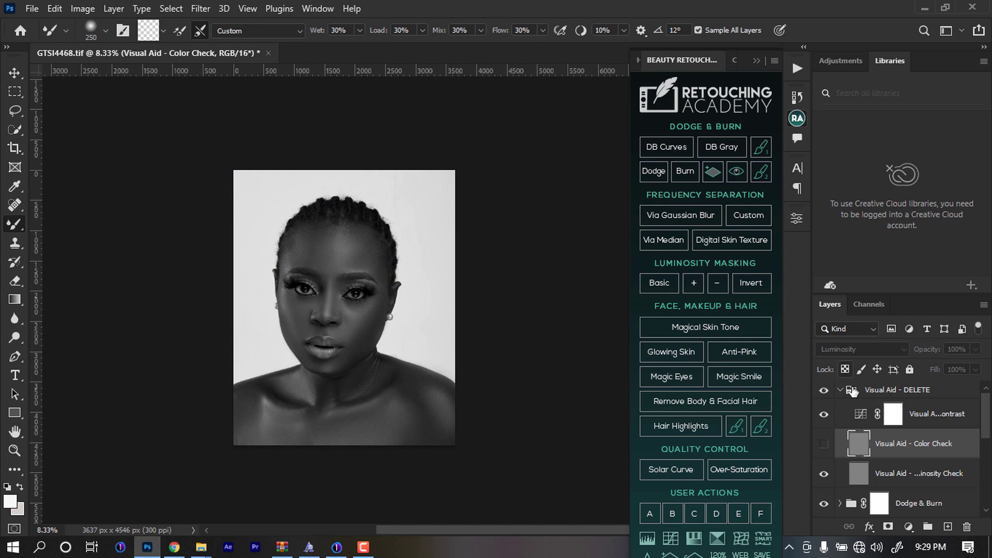
- Expand the Dodge & Burn group, target the Burn Curve mask and set the normal Brush tool to 3% flow
{"action": "scroll", "coordinate": [986, 416], "scroll_direction": "down", "scroll_amount": 3}
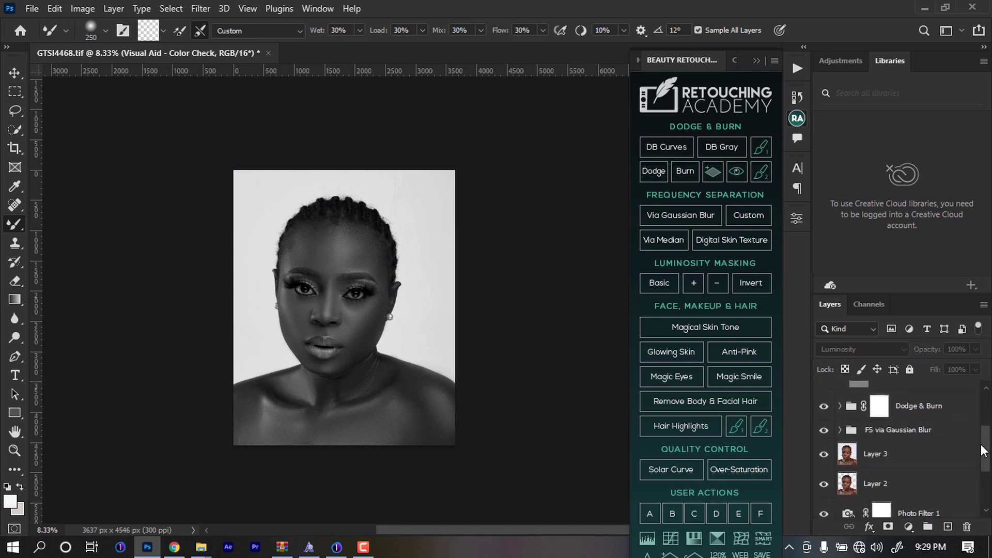
{"action": "left_click", "coordinate": [844, 406]}
{"action": "left_click", "coordinate": [893, 465]}
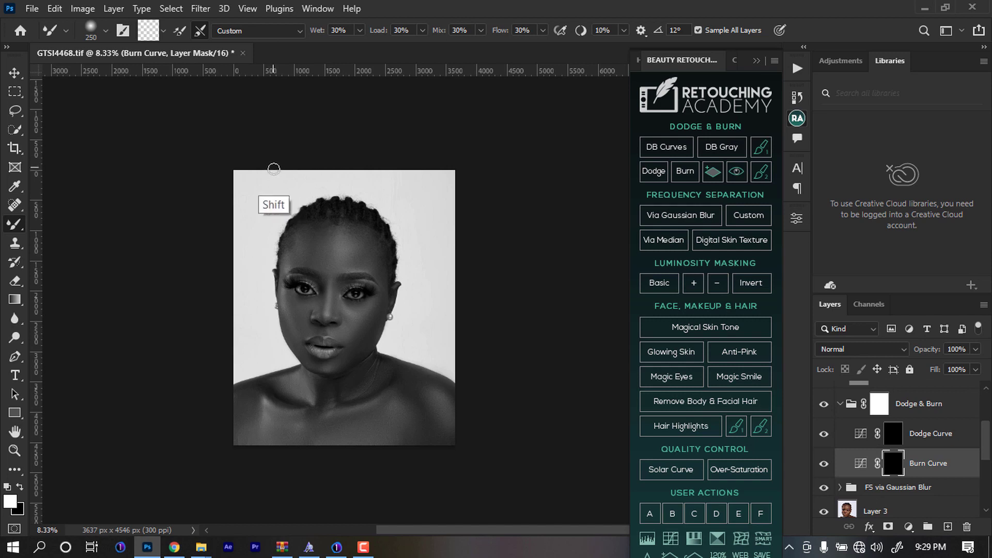
{"action": "key", "text": "shift+b"}
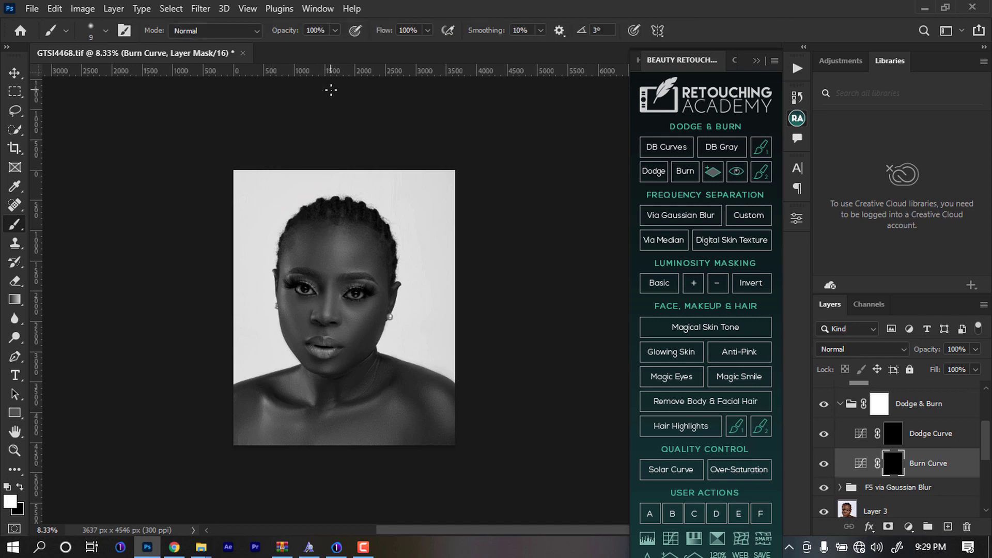
{"action": "key", "text": "shift+b"}
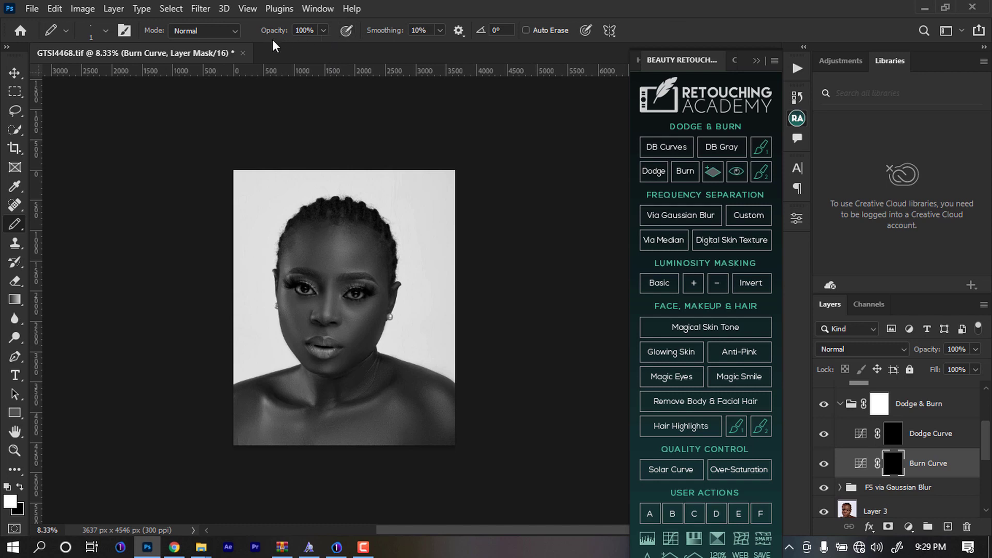
{"action": "key", "text": "shift+b"}
{"action": "key", "text": "shift+b"}
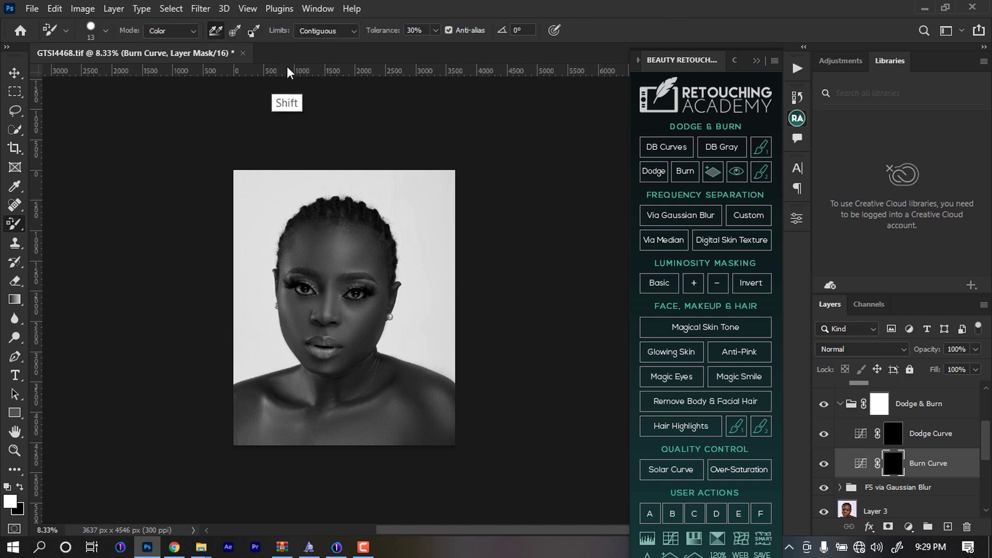
{"action": "key", "text": "shift+b"}
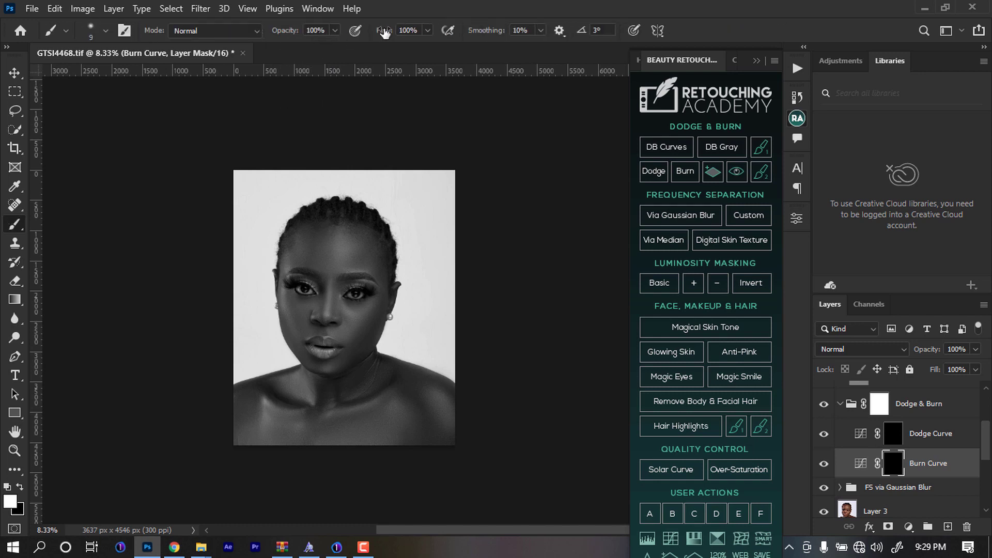
{"action": "left_click_drag", "start_coordinate": [384, 32], "coordinate": [313, 51]}
- Rotate the canvas view to 76° and burn the cheek contour on the portrait's left side with a brush around 200 px
{"action": "key", "text": "r"}
{"action": "left_click_drag", "start_coordinate": [338, 256], "coordinate": [415, 273]}
{"action": "left_click_drag", "start_coordinate": [396, 237], "coordinate": [358, 357]}
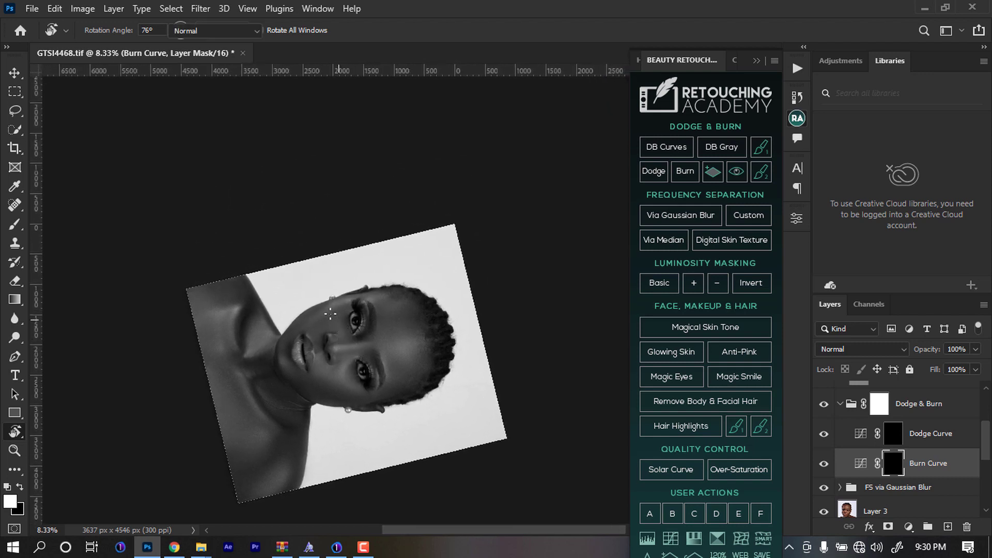
{"action": "key", "text": "b"}
{"action": "key", "text": "bracketright"}
{"action": "key", "text": "bracketright"}
{"action": "key", "text": "bracketright"}
{"action": "key", "text": "bracketright"}
{"action": "key", "text": "bracketright"}
{"action": "key", "text": "bracketright"}
{"action": "key", "text": "bracketright"}
{"action": "key", "text": "bracketright"}
{"action": "key", "text": "bracketright"}
{"action": "key", "text": "bracketright"}
{"action": "key", "text": "bracketright"}
{"action": "key", "text": "bracketright"}
{"action": "key", "text": "bracketright"}
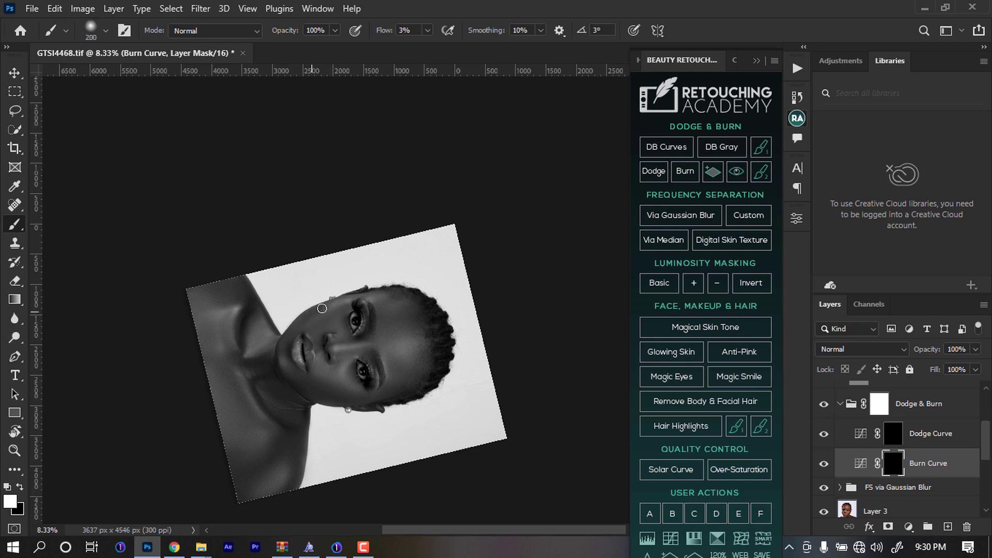
{"action": "key", "text": "bracketright"}
{"action": "key", "text": "bracketright"}
{"action": "key", "text": "bracketleft"}
{"action": "key", "text": "bracketleft"}
{"action": "key", "text": "bracketleft"}
{"action": "key", "text": "bracketleft"}
{"action": "key", "text": "bracketleft"}
{"action": "key", "text": "bracketright"}
{"action": "key", "text": "bracketright"}
{"action": "key", "text": "bracketright"}
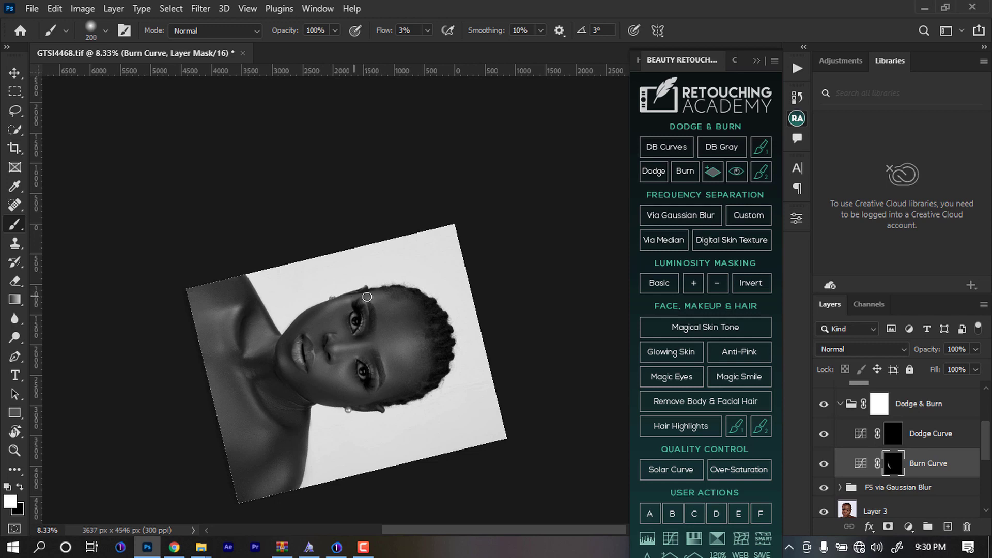
- Burn around the left temple and the side of the nose on the Burn Curve mask, working down to a 125 px brush
{"action": "key", "text": "bracketright"}
{"action": "key", "text": "bracketright"}
{"action": "key", "text": "bracketleft"}
{"action": "key", "text": "bracketleft"}
{"action": "key", "text": "bracketleft"}
{"action": "key", "text": "bracketleft"}
{"action": "key", "text": "bracketleft"}
{"action": "key", "text": "bracketleft"}
{"action": "key", "text": "bracketleft"}
{"action": "key", "text": "bracketleft"}
{"action": "key", "text": "bracketright"}
{"action": "key", "text": "bracketright"}
{"action": "key", "text": "bracketright"}
{"action": "key", "text": "bracketright"}
{"action": "key", "text": "bracketleft"}
{"action": "key", "text": "bracketleft"}
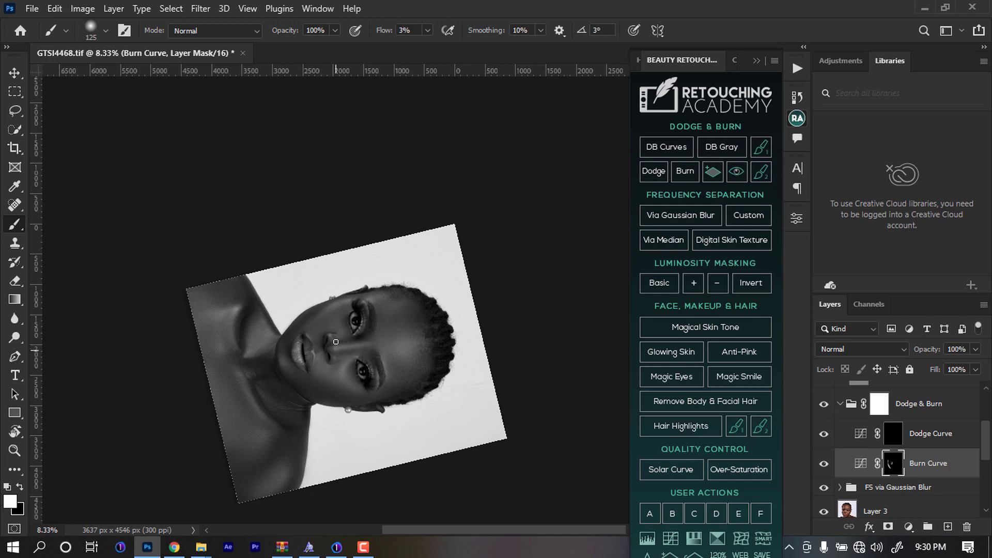
- Burn the cheek and face edge on the portrait's right side with a brush around 200 px
{"action": "key", "text": "bracketleft"}
{"action": "key", "text": "bracketright"}
{"action": "key", "text": "bracketright"}
{"action": "key", "text": "bracketright"}
{"action": "key", "text": "bracketright"}
{"action": "key", "text": "bracketright"}
{"action": "key", "text": "bracketright"}
{"action": "key", "text": "bracketright"}
{"action": "key", "text": "bracketleft"}
{"action": "key", "text": "bracketleft"}
{"action": "key", "text": "bracketleft"}
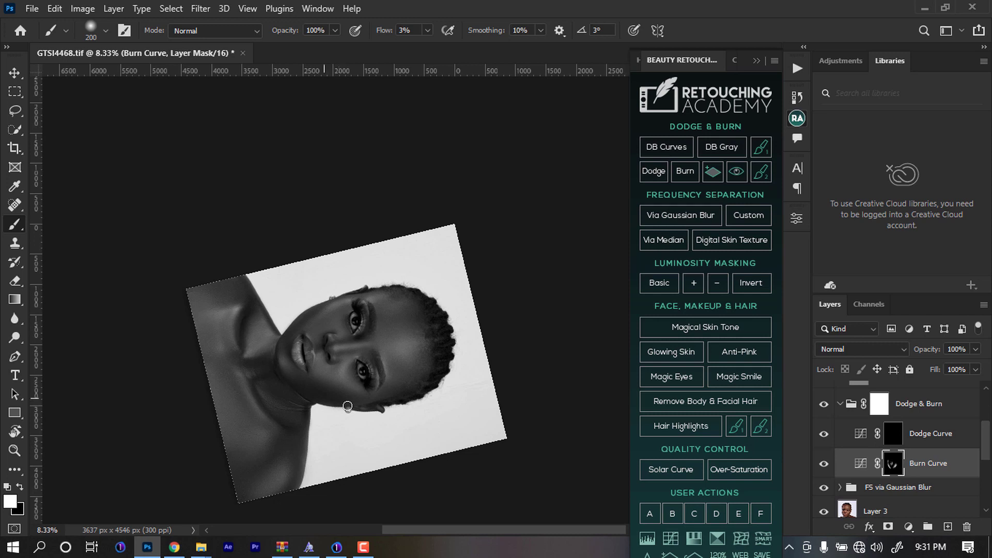
- Burn the shadow areas of the neck, collarbones and shoulders on the Burn Curve mask with brushes up to 400 px
{"action": "key", "text": "bracketright"}
{"action": "key", "text": "bracketright"}
{"action": "key", "text": "bracketright"}
{"action": "key", "text": "bracketleft"}
{"action": "key", "text": "bracketleft"}
{"action": "key", "text": "bracketleft"}
{"action": "key", "text": "bracketleft"}
{"action": "key", "text": "bracketleft"}
{"action": "key", "text": "bracketright"}
{"action": "key", "text": "bracketright"}
{"action": "key", "text": "bracketright"}
{"action": "key", "text": "bracketright"}
{"action": "key", "text": "bracketright"}
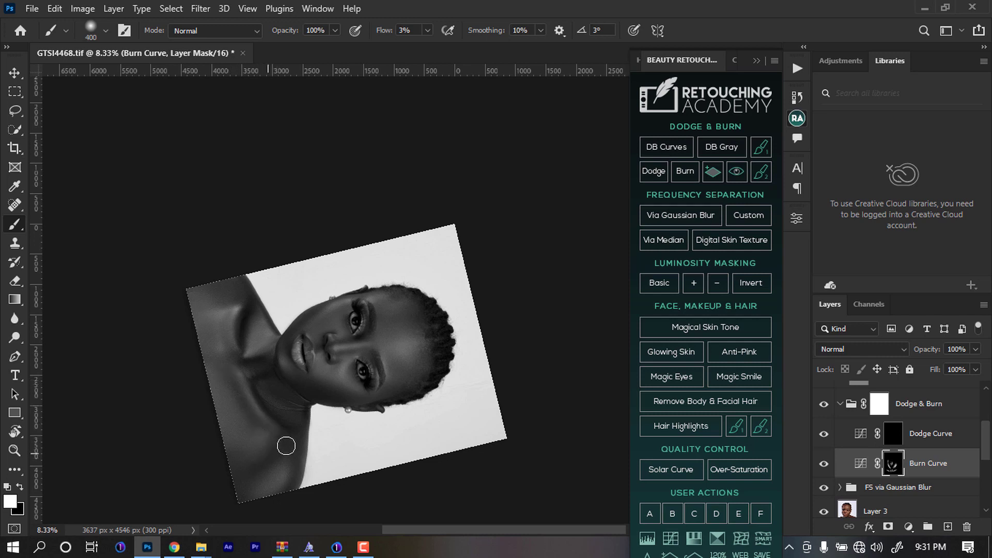
{"action": "key", "text": "bracketleft"}
{"action": "key", "text": "bracketleft"}
{"action": "key", "text": "bracketleft"}
- Hide the FS via Gaussian Blur group below the Dodge & Burn group
{"action": "scroll", "coordinate": [925, 465], "scroll_direction": "down", "scroll_amount": 3}
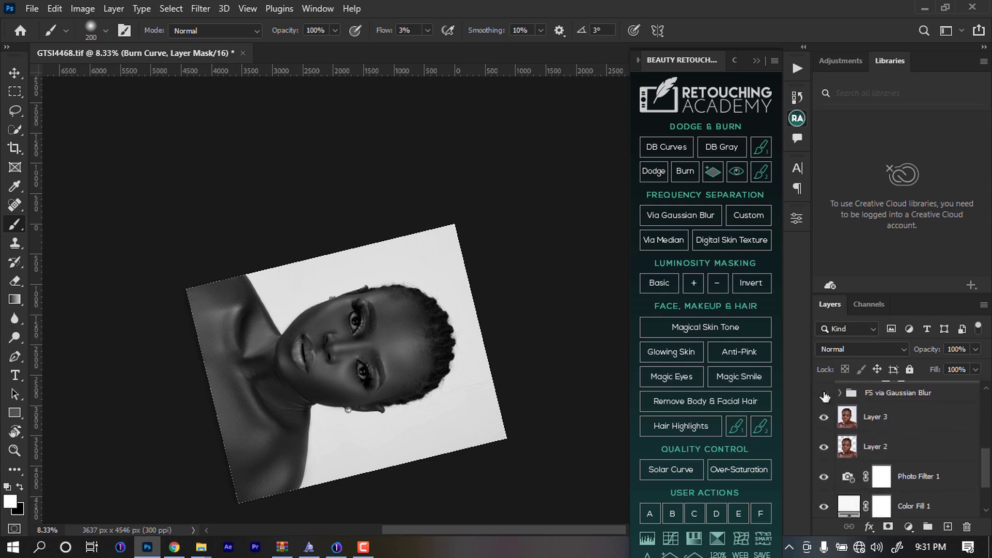
{"action": "left_click", "coordinate": [825, 396]}
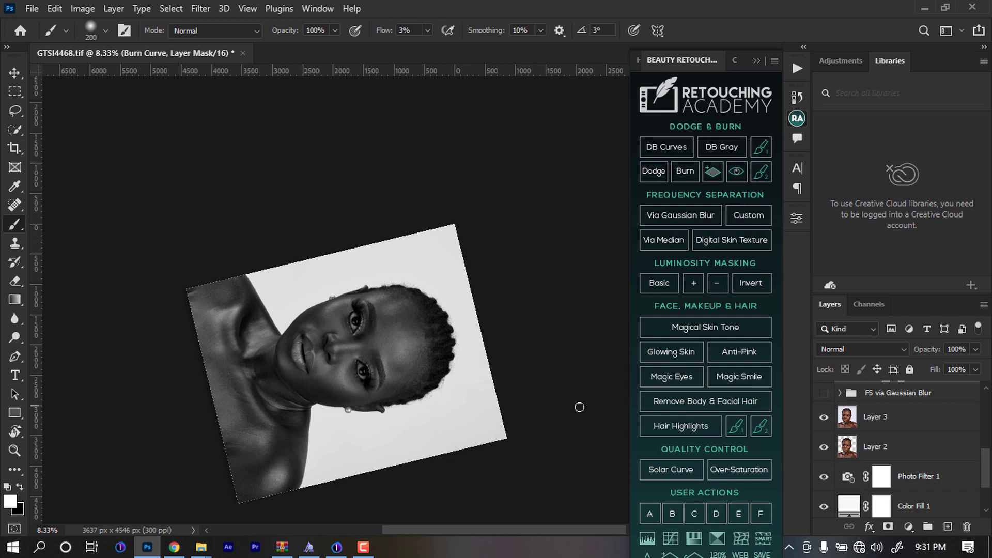
{"action": "scroll", "coordinate": [857, 396], "scroll_direction": "up", "scroll_amount": 3}
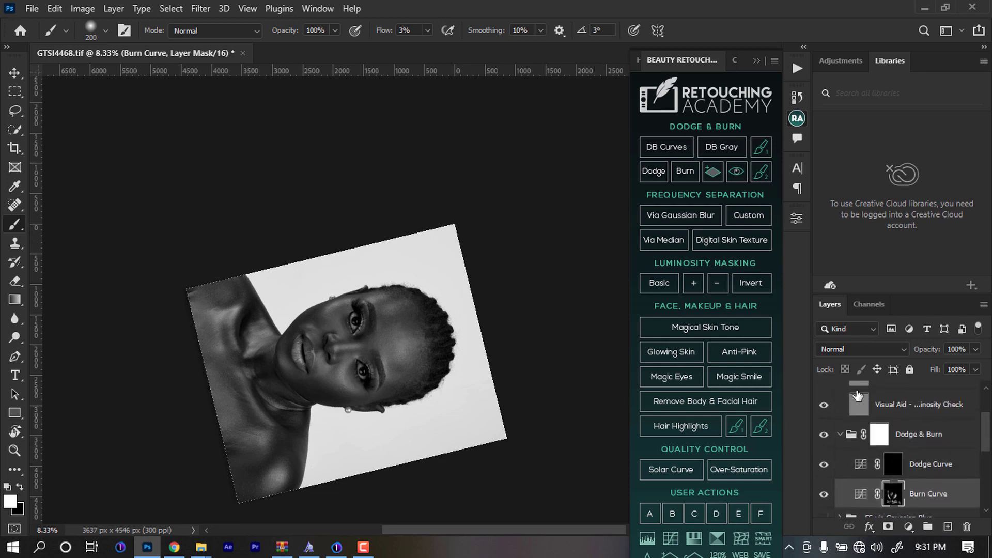
- Burn the forehead and temple edges on the Burn Curve mask with brushes between 150 and 400 px
{"action": "key", "text": "bracketright"}
{"action": "key", "text": "bracketright"}
{"action": "key", "text": "bracketright"}
{"action": "key", "text": "bracketright"}
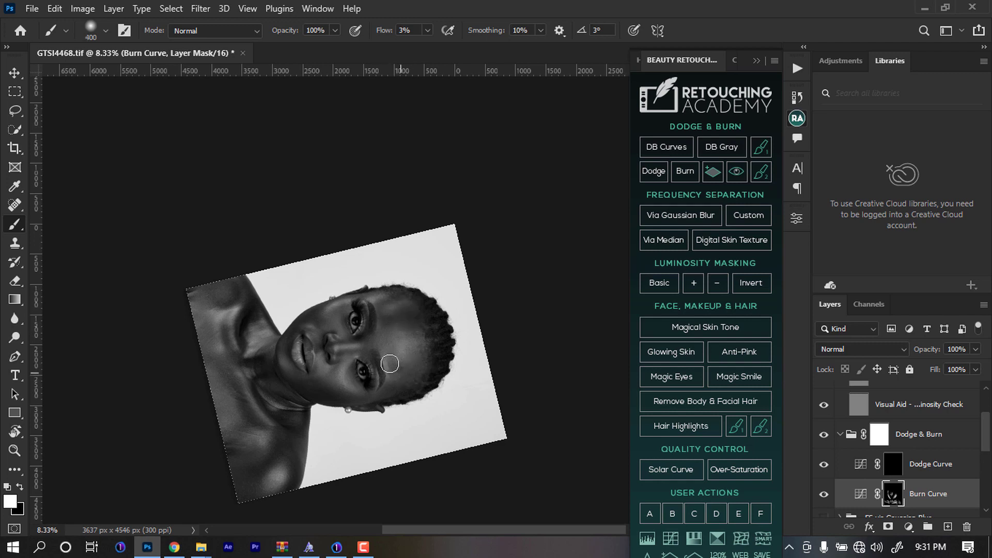
{"action": "key", "text": "bracketleft"}
{"action": "key", "text": "bracketleft"}
{"action": "key", "text": "bracketright"}
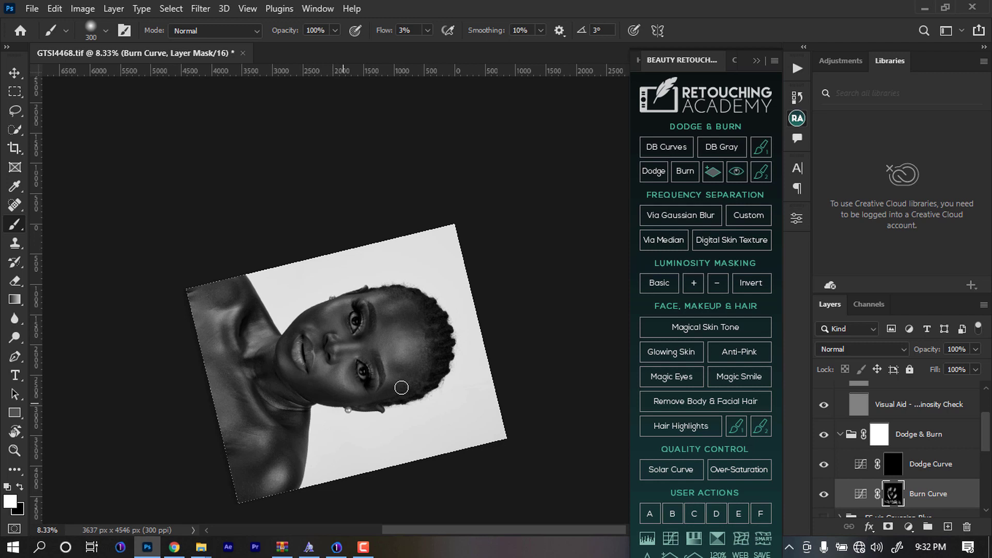
{"action": "key", "text": "bracketleft"}
{"action": "key", "text": "bracketleft"}
{"action": "key", "text": "bracketleft"}
{"action": "key", "text": "bracketleft"}
- Target the Dodge Curve mask and brighten the forehead highlights with brushes from 600 down to 250 px
{"action": "double_click", "coordinate": [892, 463]}
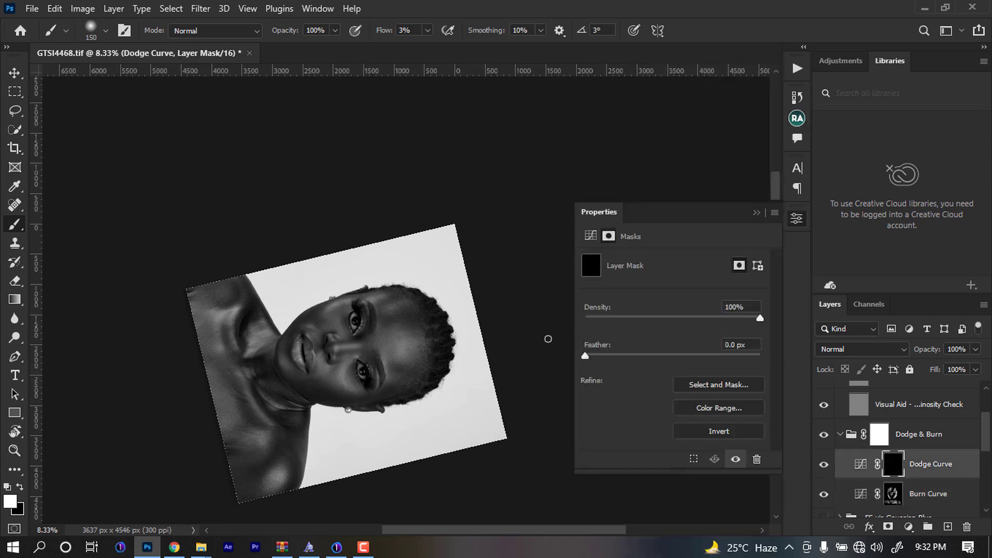
{"action": "key", "text": "bracketright"}
{"action": "key", "text": "bracketright"}
{"action": "key", "text": "bracketright"}
{"action": "key", "text": "bracketright"}
{"action": "key", "text": "bracketright"}
{"action": "key", "text": "bracketright"}
{"action": "key", "text": "bracketright"}
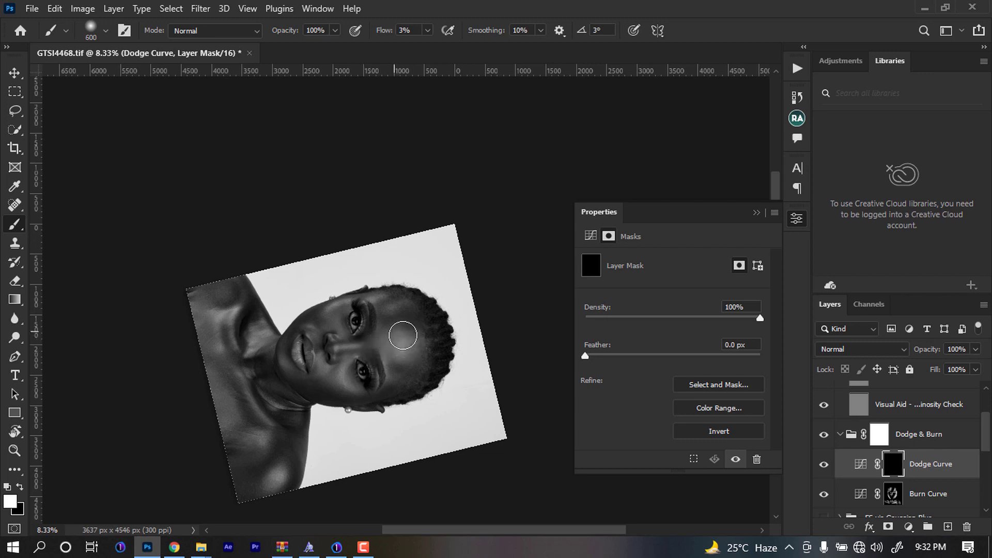
{"action": "key", "text": "bracketleft"}
{"action": "key", "text": "bracketleft"}
{"action": "key", "text": "bracketleft"}
{"action": "key", "text": "bracketleft"}
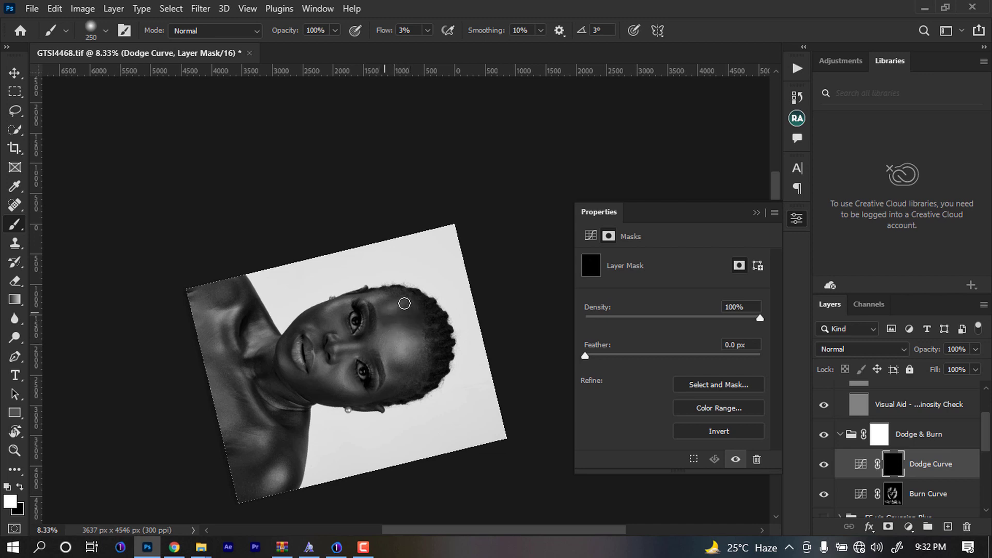
{"action": "left_click_drag", "start_coordinate": [404, 304], "coordinate": [390, 292]}
- Dodge the highlights on the cheeks, nose and chin on the Dodge Curve mask, using brushes up to 300 px
{"action": "key", "text": "bracketright"}
{"action": "key", "text": "bracketleft"}
{"action": "key", "text": "bracketleft"}
{"action": "key", "text": "bracketleft"}
{"action": "key", "text": "bracketright"}
{"action": "key", "text": "bracketright"}
{"action": "key", "text": "bracketright"}
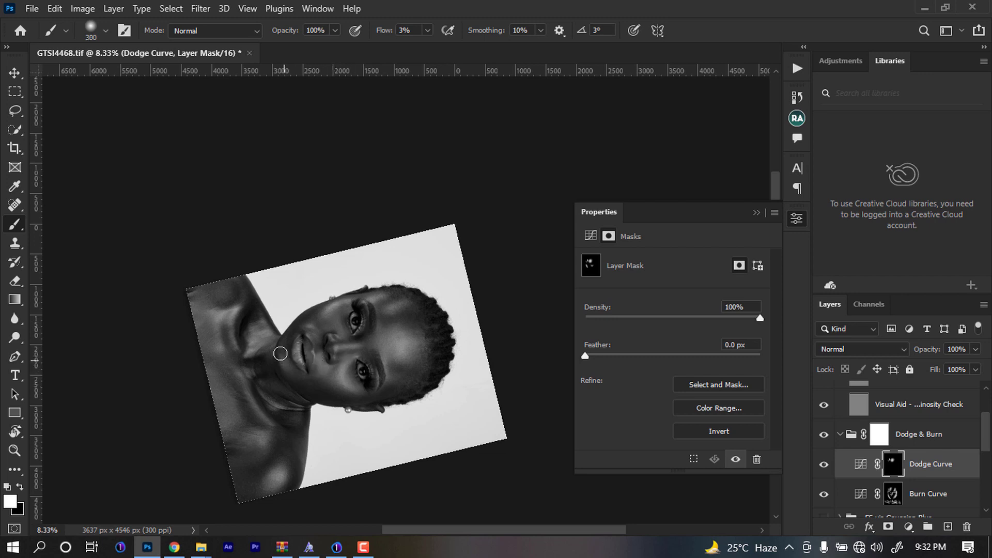
{"action": "key", "text": "bracketleft"}
{"action": "key", "text": "bracketleft"}
{"action": "key", "text": "bracketleft"}
{"action": "key", "text": "bracketleft"}
- Rotate the canvas view to -64° and dodge between the brows and around the collarbones with 150 to 250 px brushes
{"action": "key", "text": "r"}
{"action": "left_click_drag", "start_coordinate": [388, 329], "coordinate": [417, 271]}
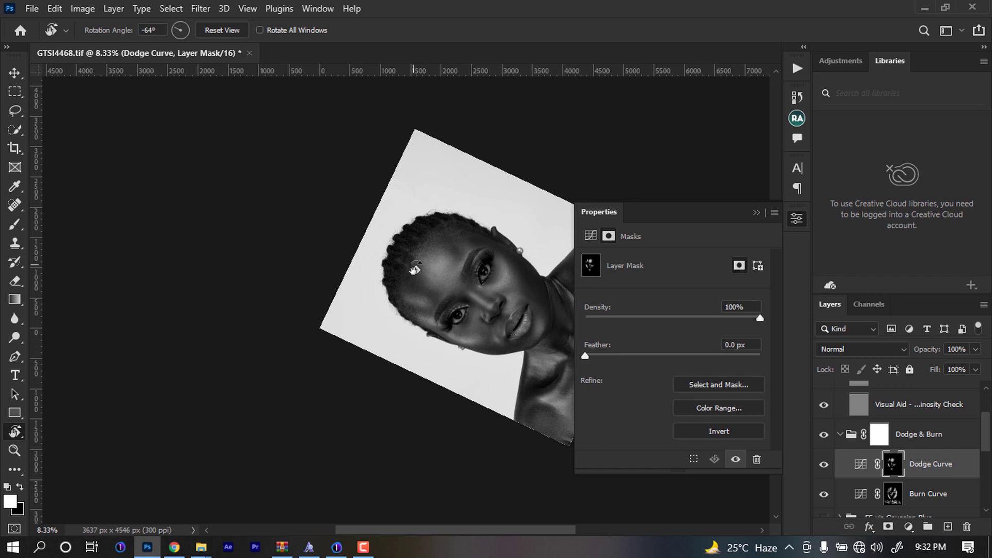
{"action": "scroll", "coordinate": [444, 297], "scroll_direction": "right", "scroll_amount": 5}
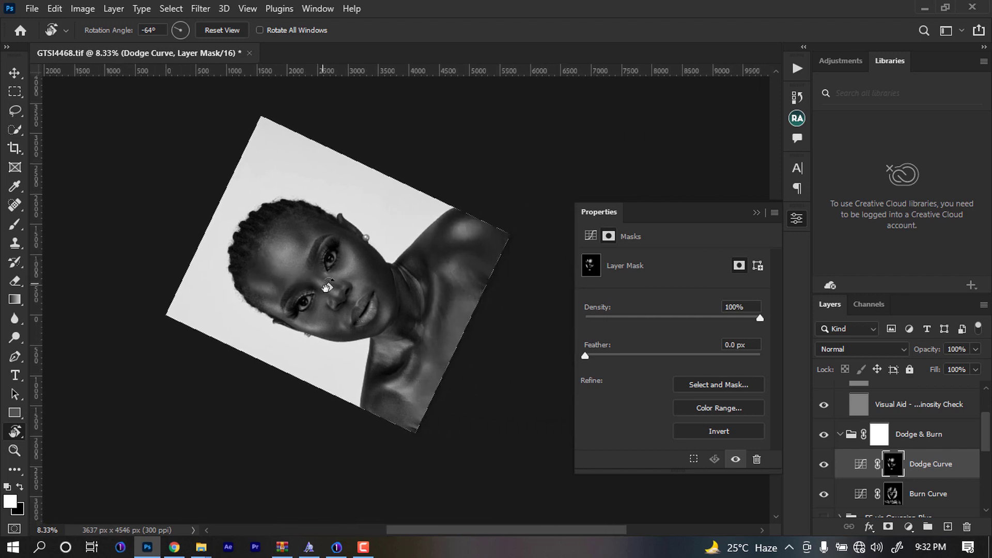
{"action": "key", "text": "b"}
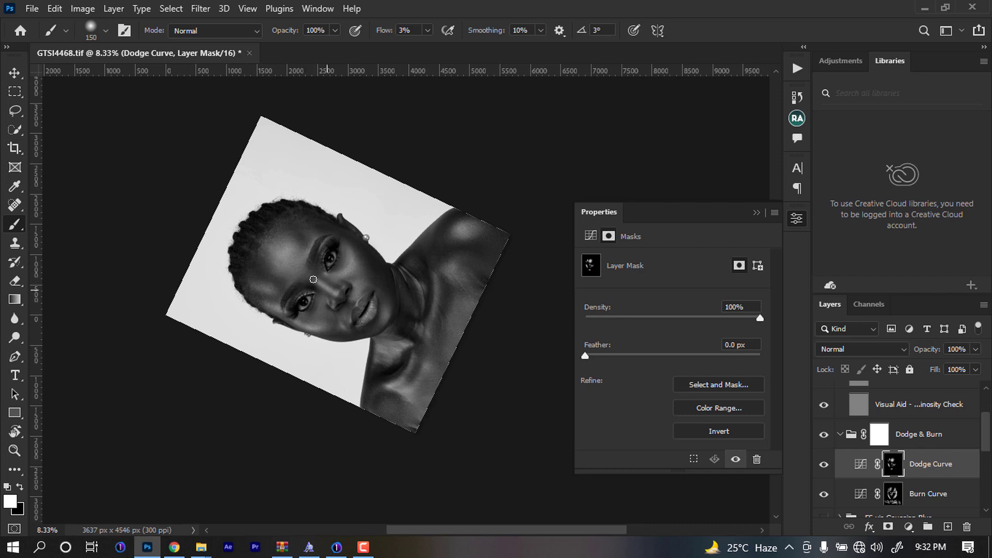
{"action": "key", "text": "bracketright"}
{"action": "key", "text": "bracketright"}
{"action": "key", "text": "bracketright"}
{"action": "key", "text": "bracketright"}
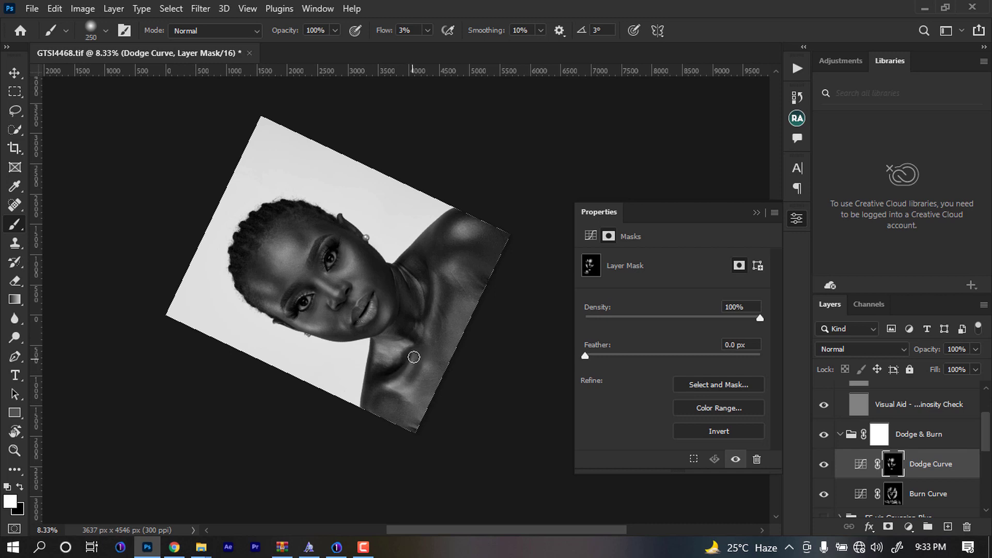
- Dodge the neck, chest and shoulder highlights on the Dodge Curve mask, enlarging the brush to 500 px
{"action": "key", "text": "bracketright"}
{"action": "key", "text": "bracketleft"}
{"action": "key", "text": "bracketleft"}
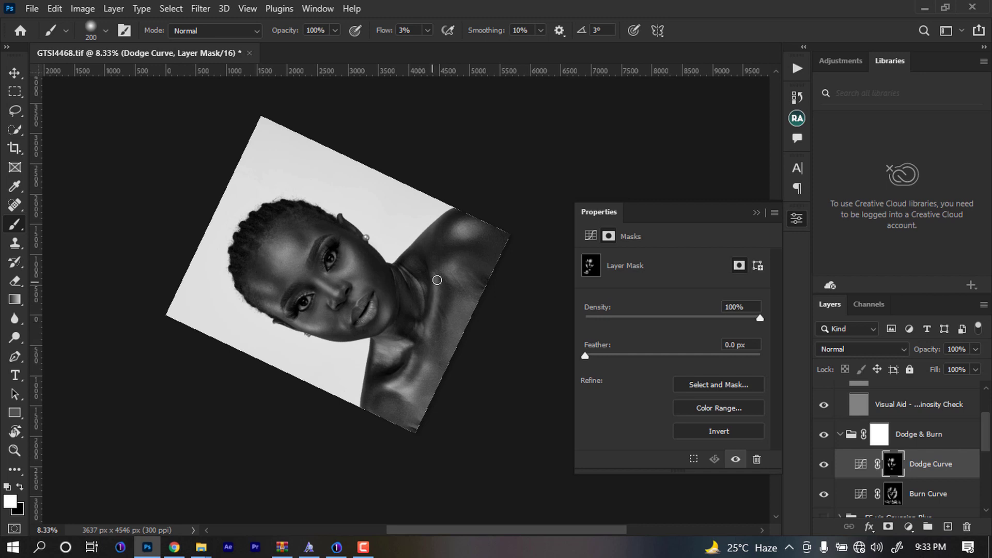
{"action": "key", "text": "bracketright"}
{"action": "key", "text": "bracketright"}
{"action": "key", "text": "bracketright"}
{"action": "key", "text": "bracketright"}
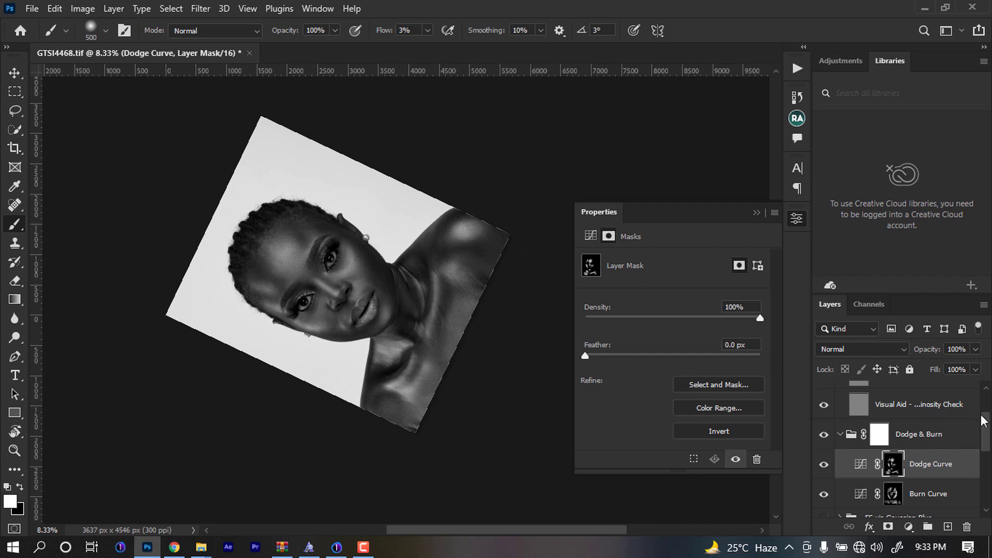
- Delete the Visual Aid - DELETE group and make the FS via Gaussian Blur group visible again
{"action": "scroll", "coordinate": [969, 398], "scroll_direction": "up", "scroll_amount": 2}
{"action": "left_click", "coordinate": [905, 389]}
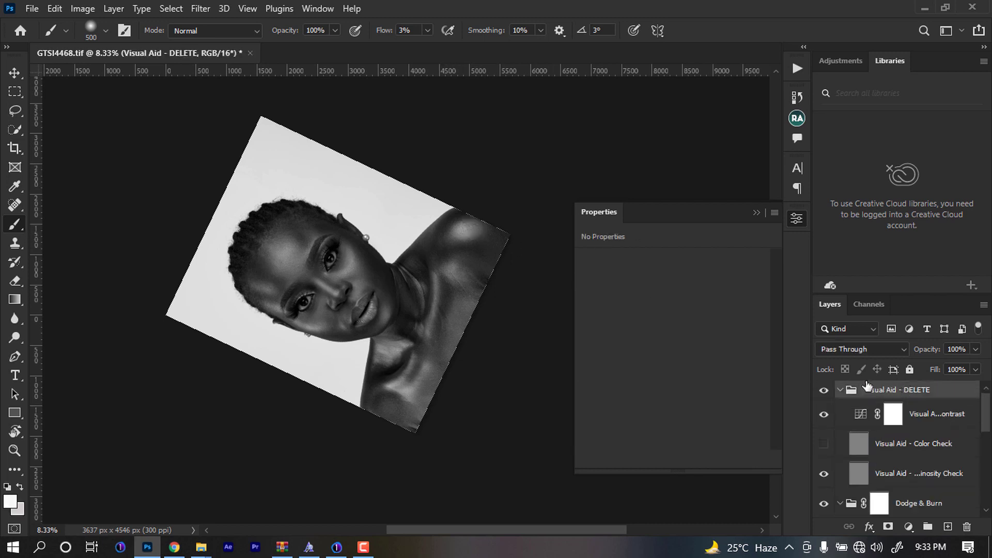
{"action": "key", "text": "Delete"}
{"action": "left_click", "coordinate": [825, 481]}
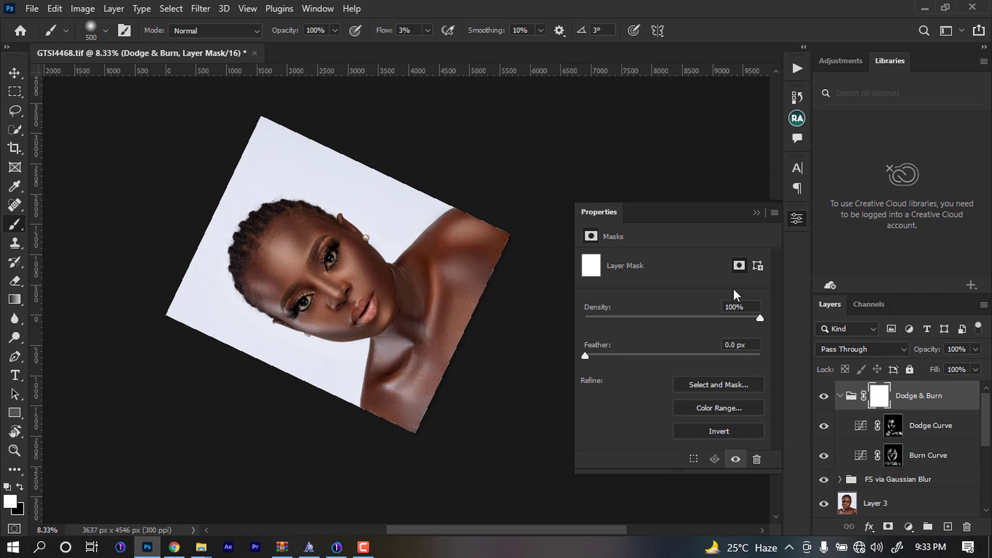
- Collapse the mask properties and reset the canvas rotation to 0° to view the portrait upright
{"action": "left_click", "coordinate": [756, 213]}
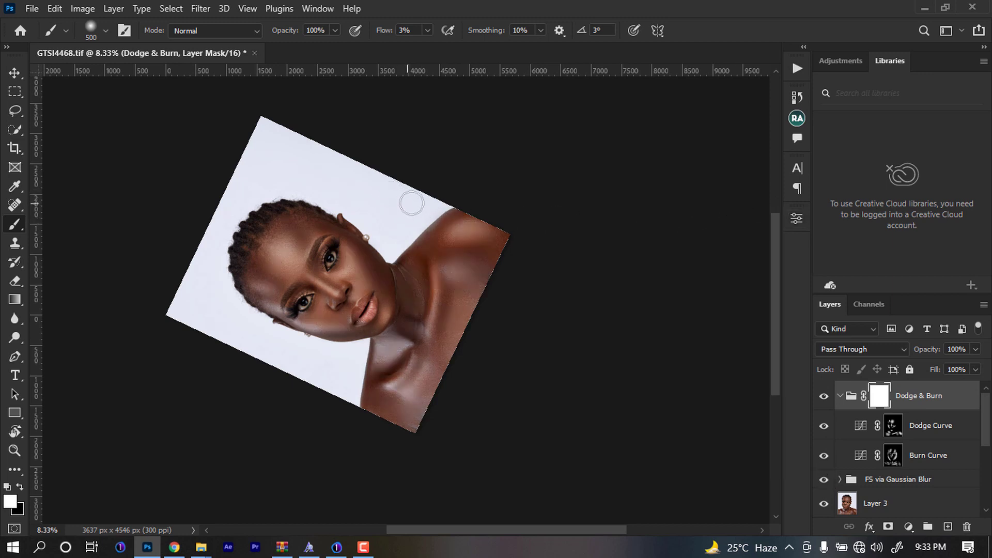
{"action": "key", "text": "r"}
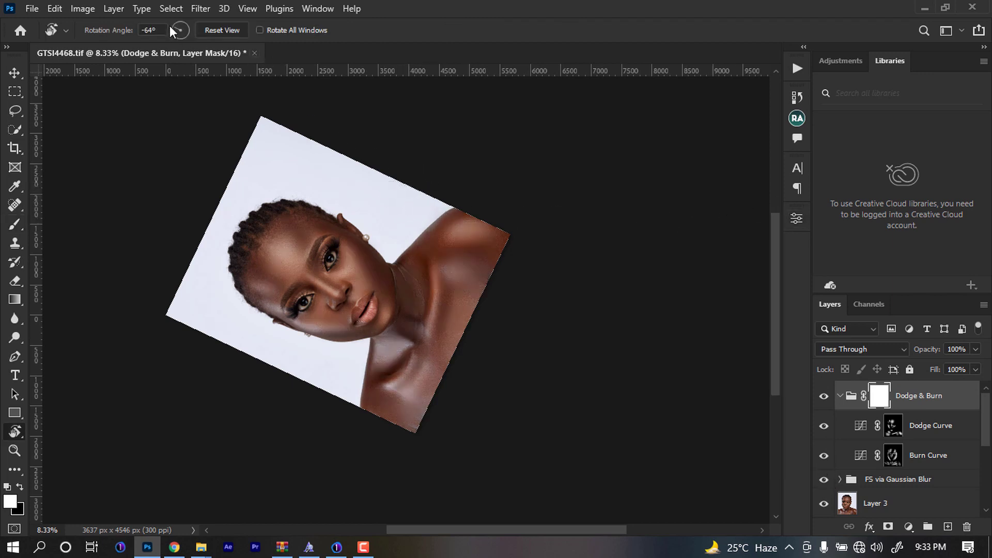
{"action": "left_click", "coordinate": [238, 34]}
{"action": "left_click_drag", "start_coordinate": [432, 260], "coordinate": [416, 320]}
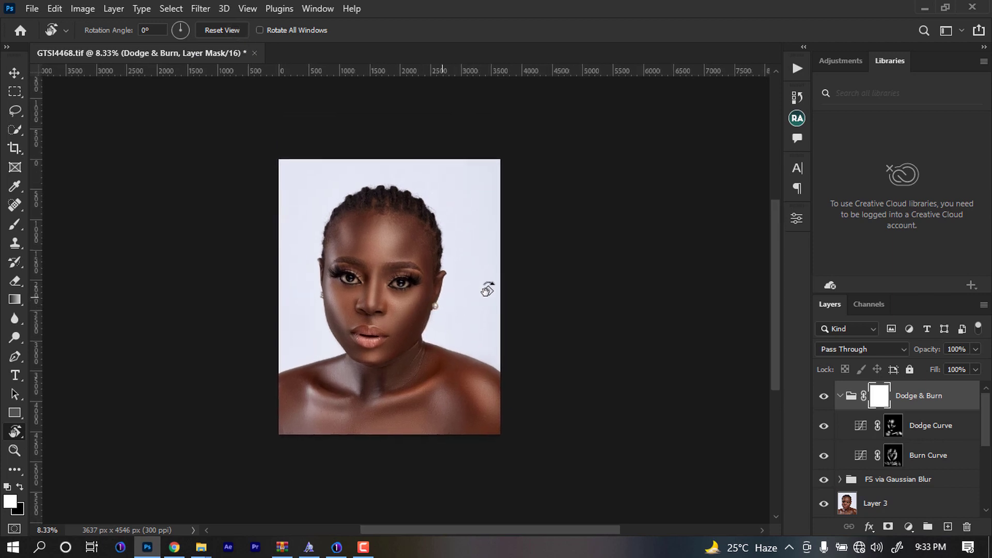
- Collapse the Dodge & Burn group, lower its opacity to 40%, and compare the portrait with and without it
{"action": "left_click", "coordinate": [839, 396]}
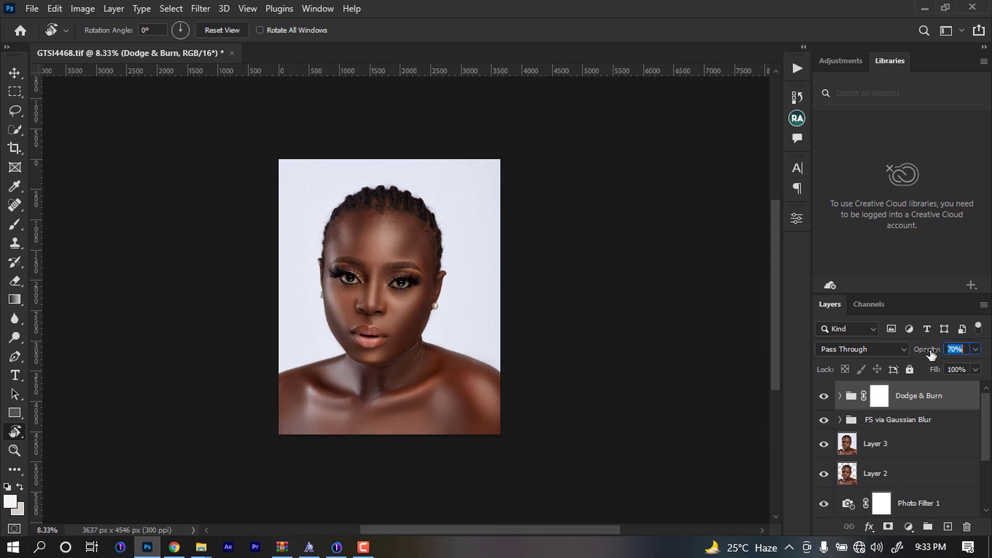
{"action": "left_click_drag", "start_coordinate": [931, 353], "coordinate": [923, 356]}
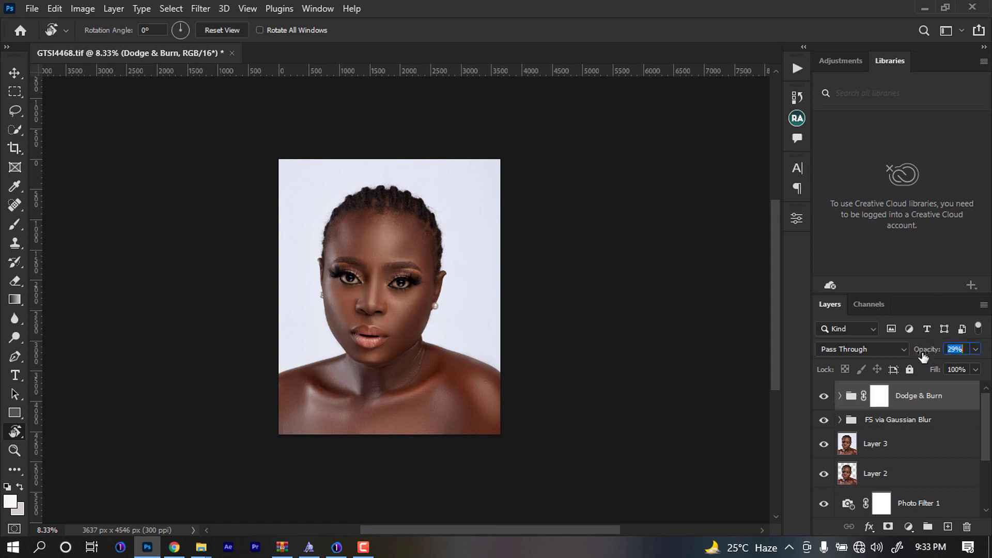
{"action": "left_click", "coordinate": [824, 396]}
{"action": "left_click", "coordinate": [824, 396]}
{"action": "left_click_drag", "start_coordinate": [926, 353], "coordinate": [925, 353]}
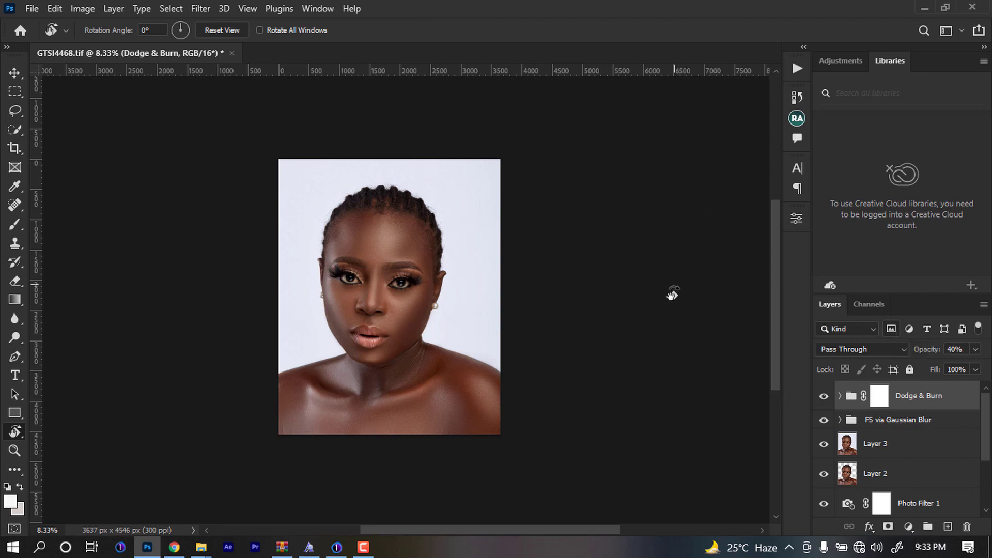
- Examine the portrait's toned-down dodge and burn shading both from a distance and up close
{"action": "key", "text": "ctrl+minus"}
{"action": "key", "text": "ctrl+minus"}
{"action": "key", "text": "ctrl+plus"}
{"action": "key", "text": "ctrl+plus"}
{"action": "key", "text": "ctrl+plus"}
{"action": "key", "text": "ctrl+plus"}
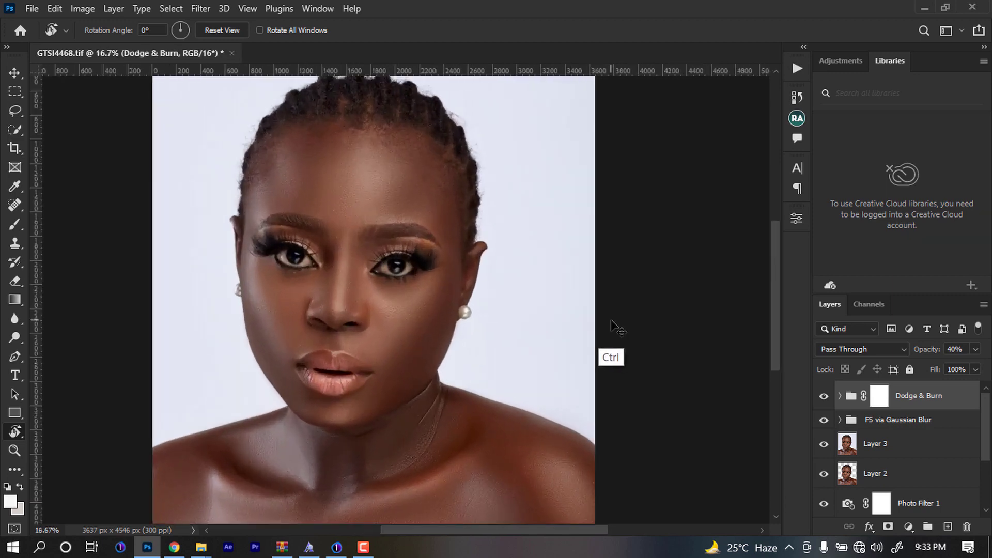
{"action": "key", "text": "ctrl+minus"}
{"action": "key", "text": "ctrl+minus"}
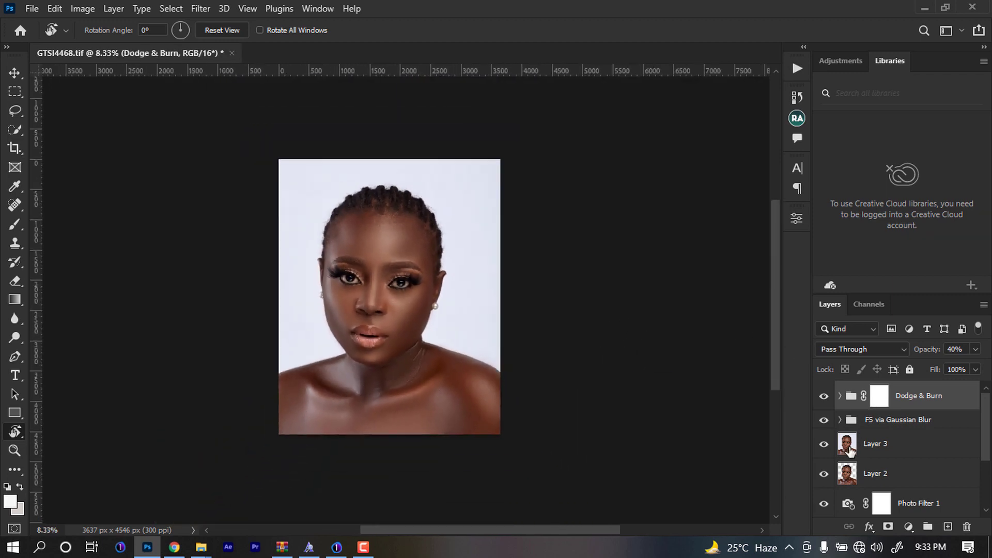
- On Layer 2, select the subject's skin and hair with Color Range at fuzziness 40 by adding sampled tones, and switch to the Lasso tool
{"action": "left_click", "coordinate": [853, 453]}
{"action": "left_click", "coordinate": [850, 477]}
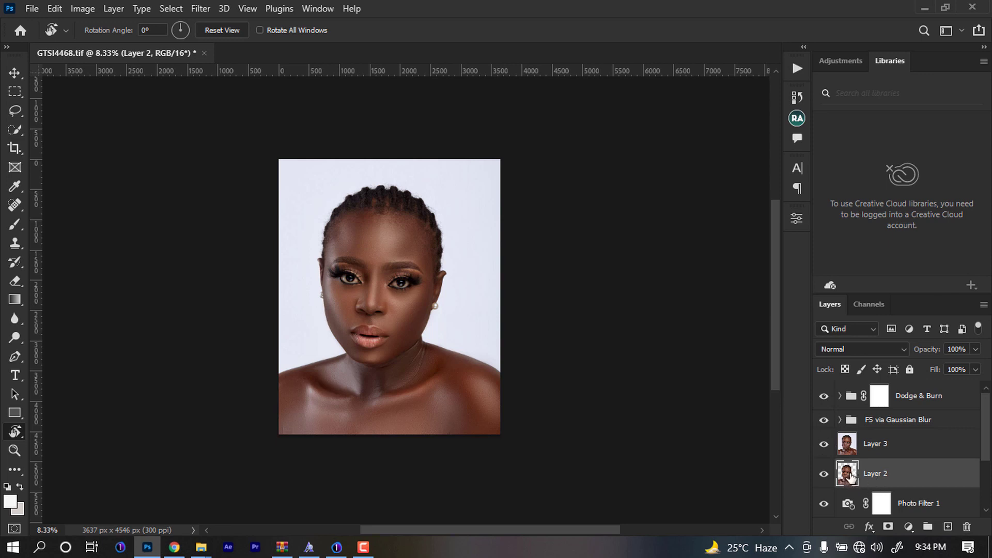
{"action": "left_click", "coordinate": [181, 4]}
{"action": "left_click", "coordinate": [192, 152]}
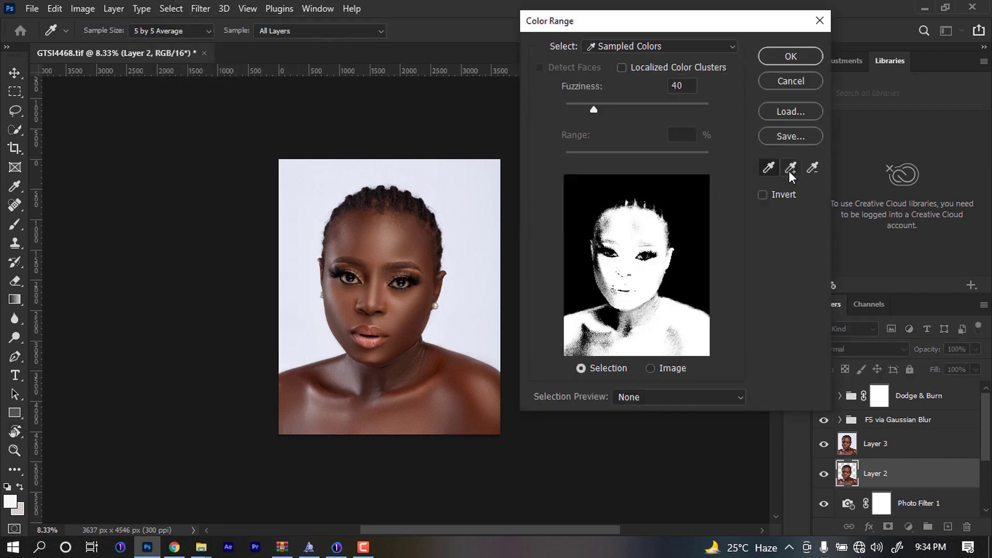
{"action": "left_click", "coordinate": [345, 242]}
{"action": "left_click", "coordinate": [343, 383]}
{"action": "left_click", "coordinate": [334, 386]}
{"action": "left_click", "coordinate": [330, 383]}
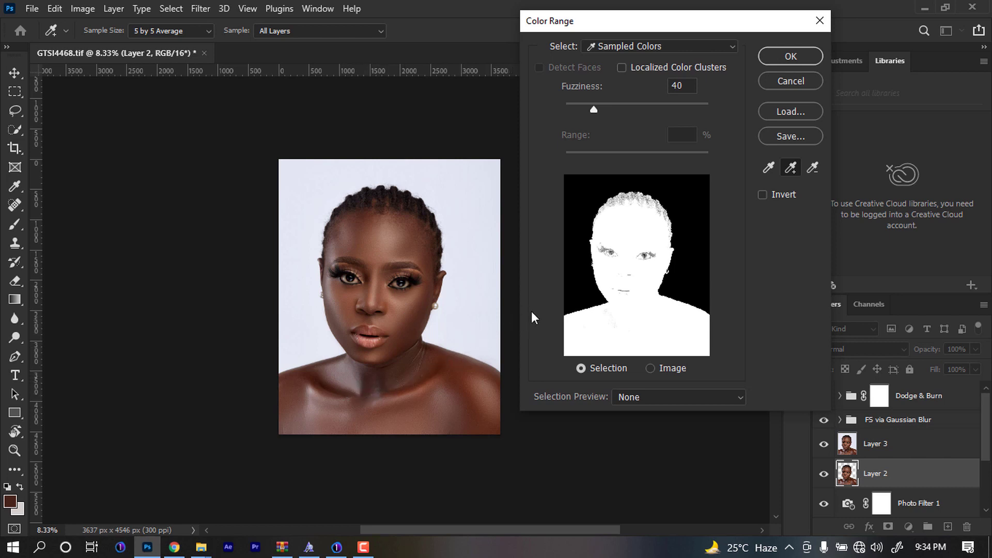
{"action": "left_click", "coordinate": [790, 57]}
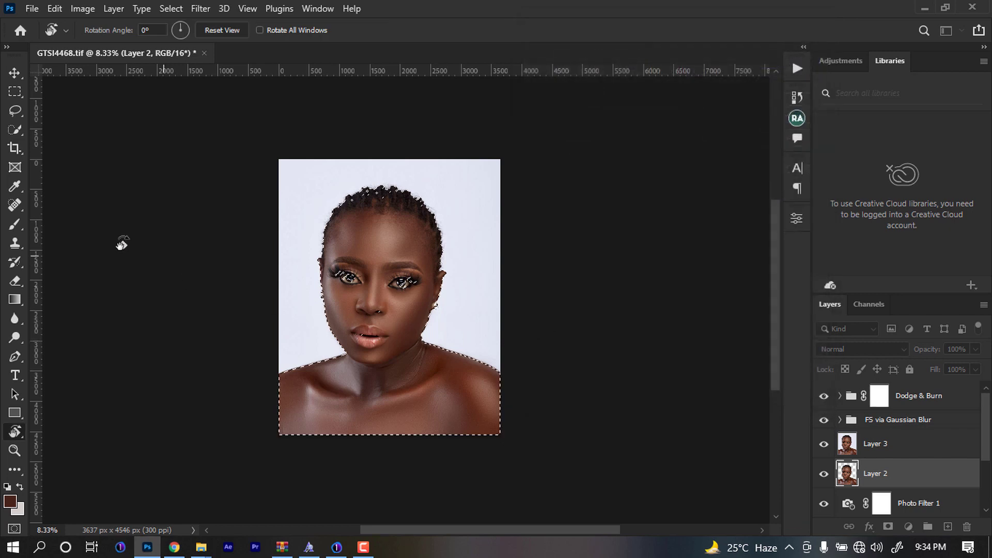
{"action": "left_click", "coordinate": [15, 110]}
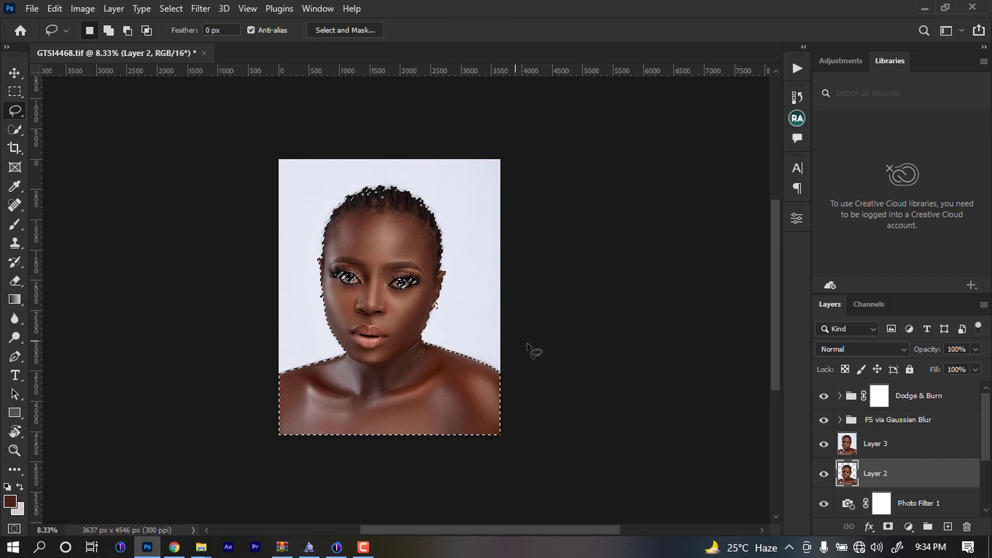
- Add a Color Lookup adjustment layer above the Dodge & Burn group, masked by the current subject selection
{"action": "left_click", "coordinate": [937, 407]}
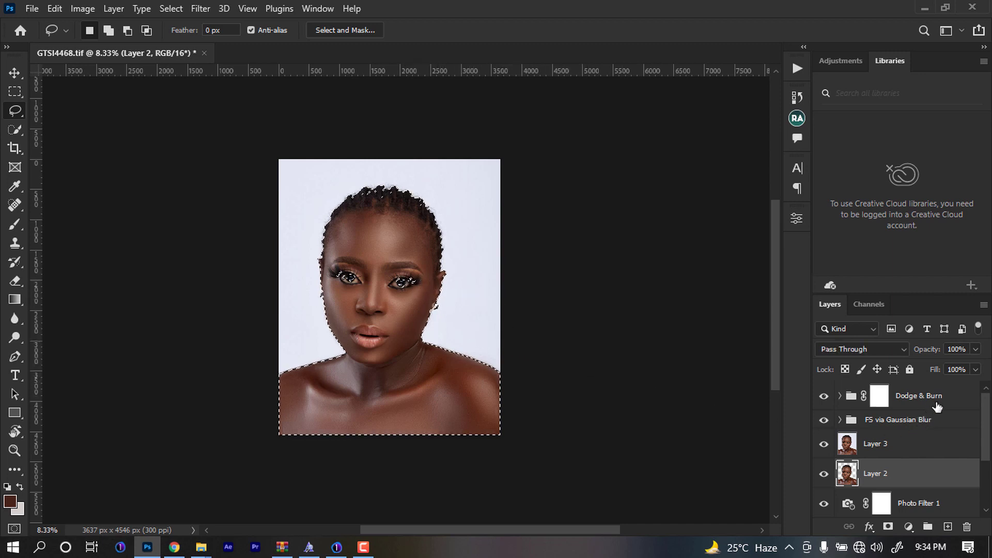
{"action": "left_click", "coordinate": [908, 526]}
{"action": "left_click", "coordinate": [913, 445]}
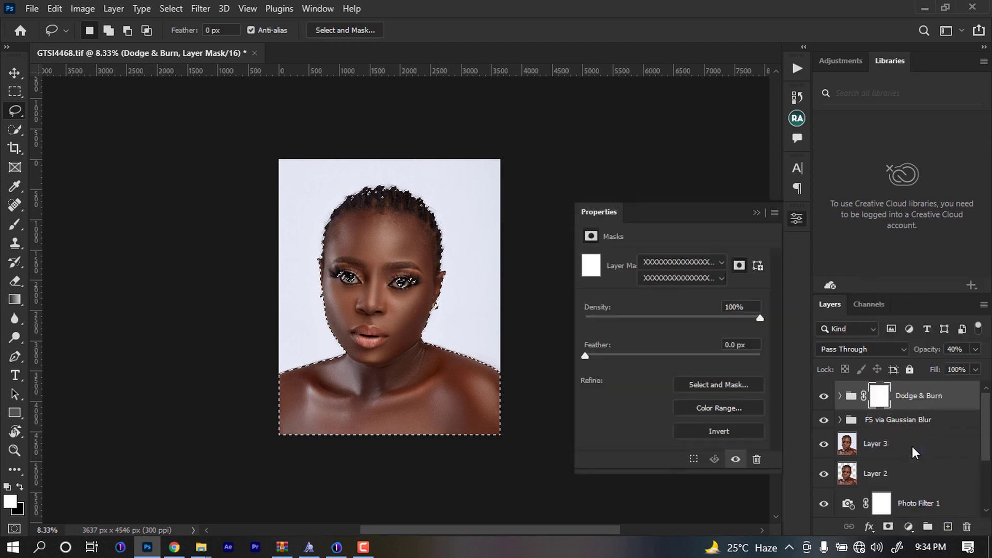
- Load GEETEE (1).CUBE from the GEETEE folder in Downloads > Compressed as the Color Lookup's 3D LUT and collapse its properties
{"action": "left_click", "coordinate": [702, 260]}
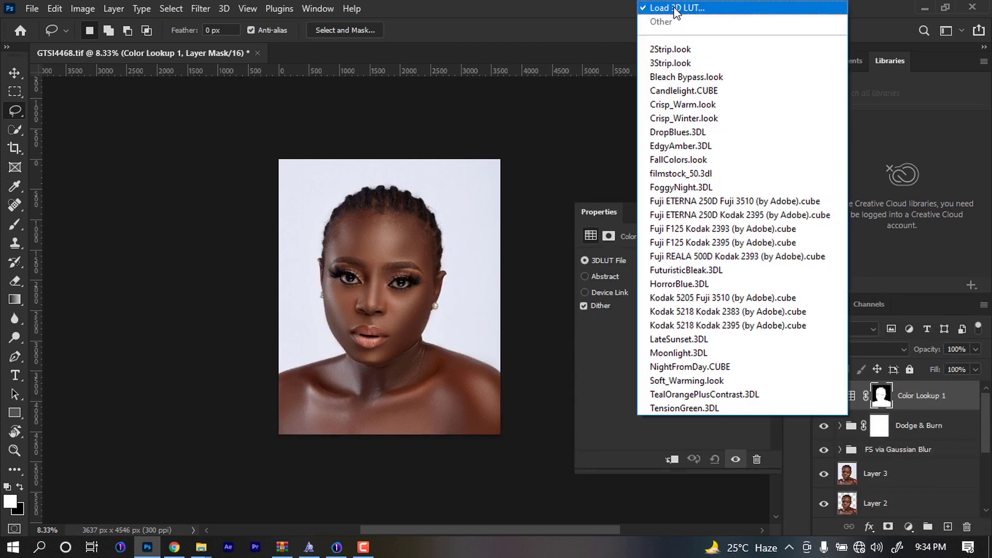
{"action": "left_click", "coordinate": [674, 9]}
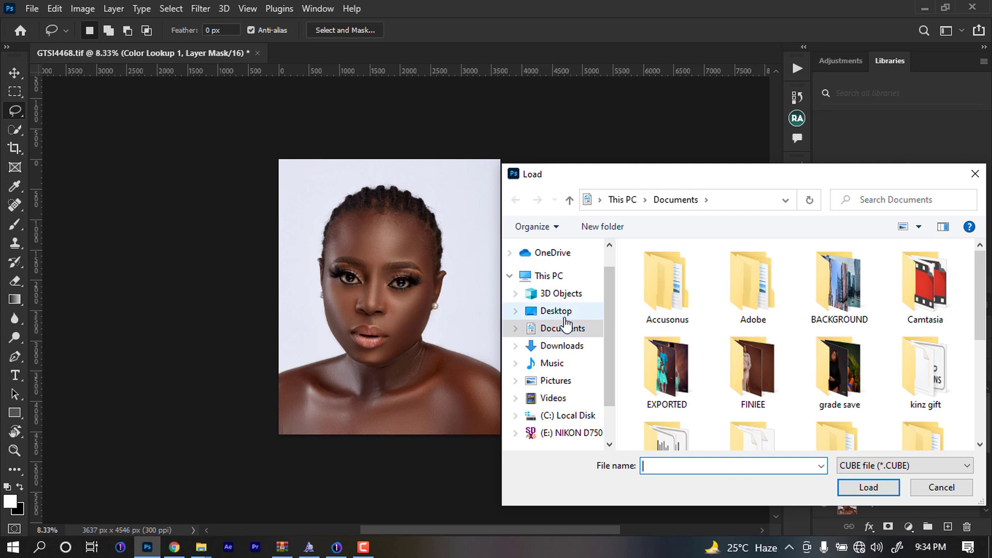
{"action": "left_click", "coordinate": [567, 328]}
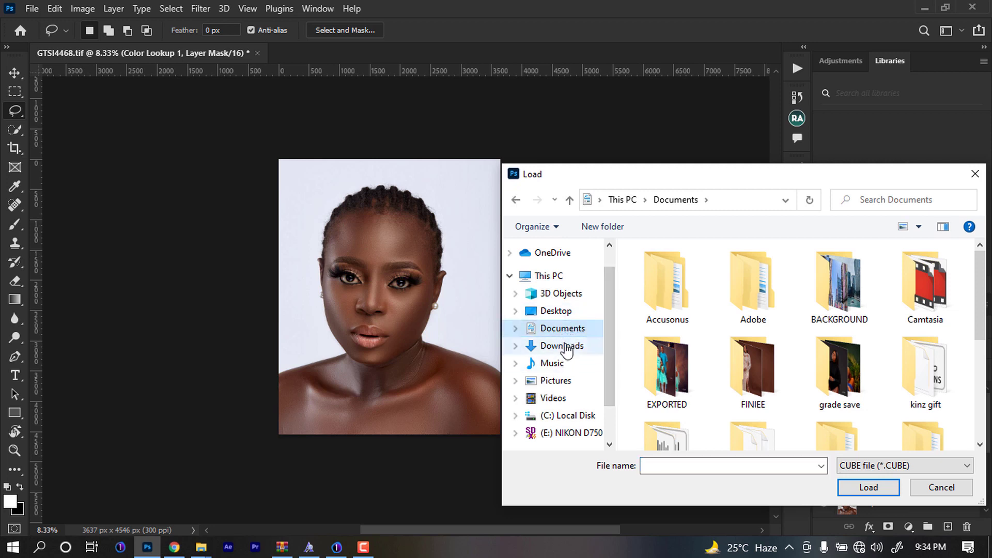
{"action": "left_click", "coordinate": [563, 346]}
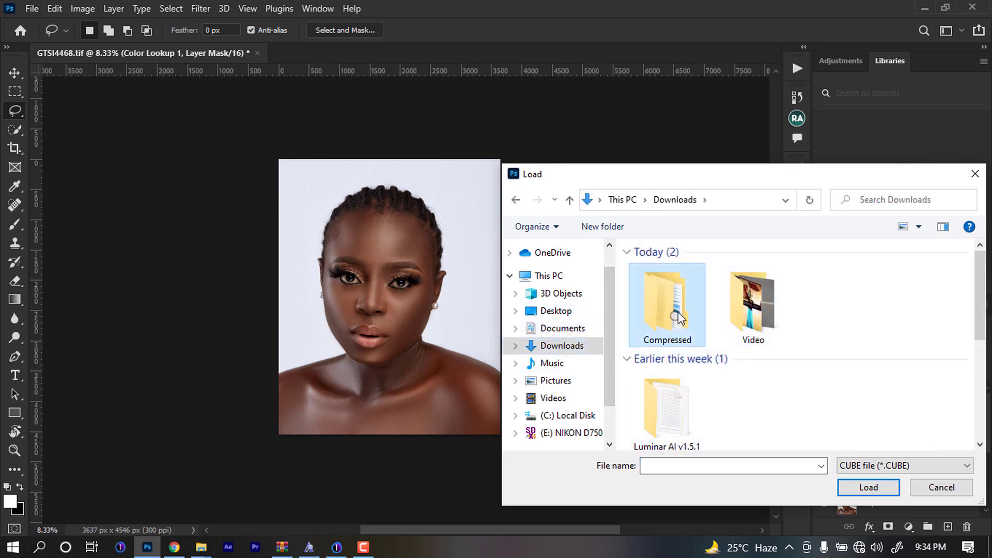
{"action": "double_click", "coordinate": [674, 313]}
{"action": "double_click", "coordinate": [660, 333]}
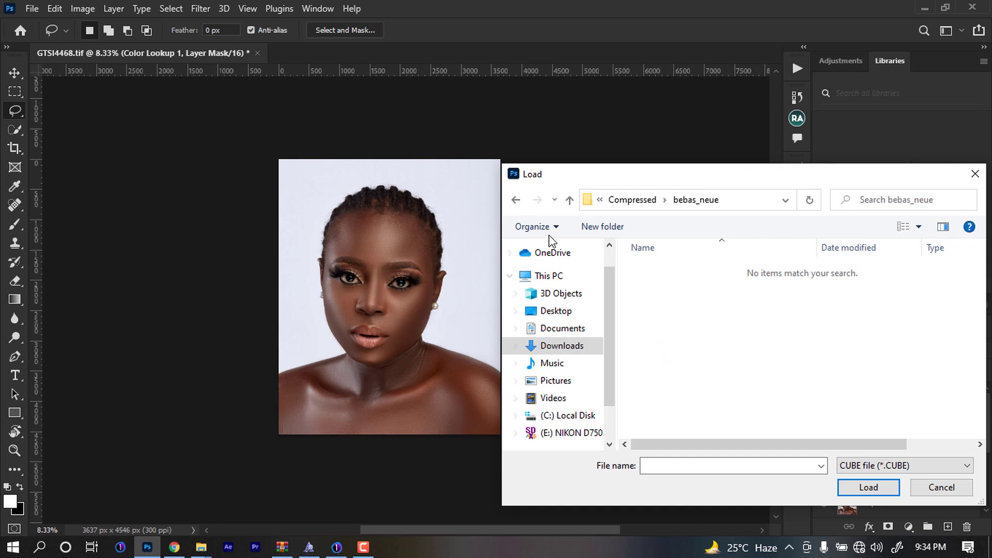
{"action": "left_click", "coordinate": [516, 200]}
{"action": "double_click", "coordinate": [655, 345]}
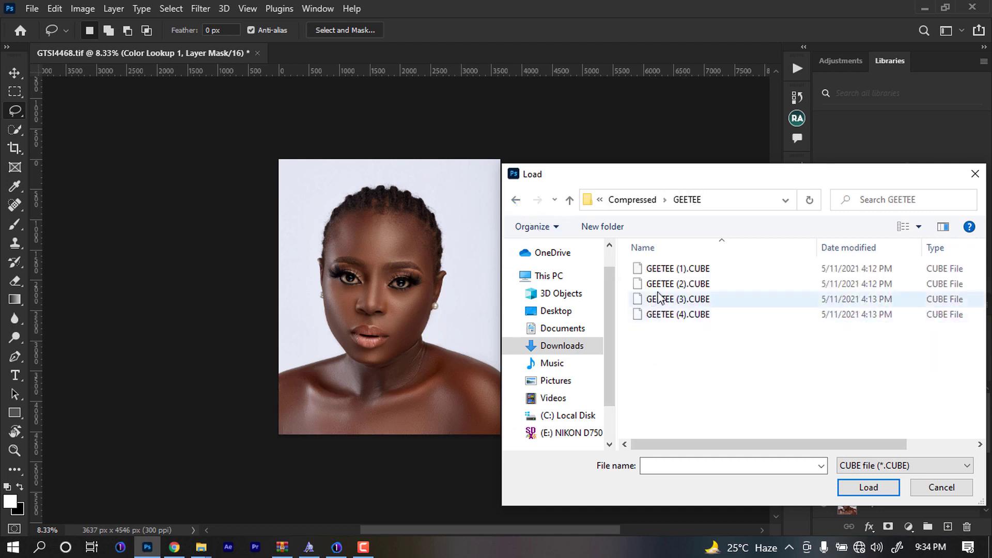
{"action": "double_click", "coordinate": [659, 267]}
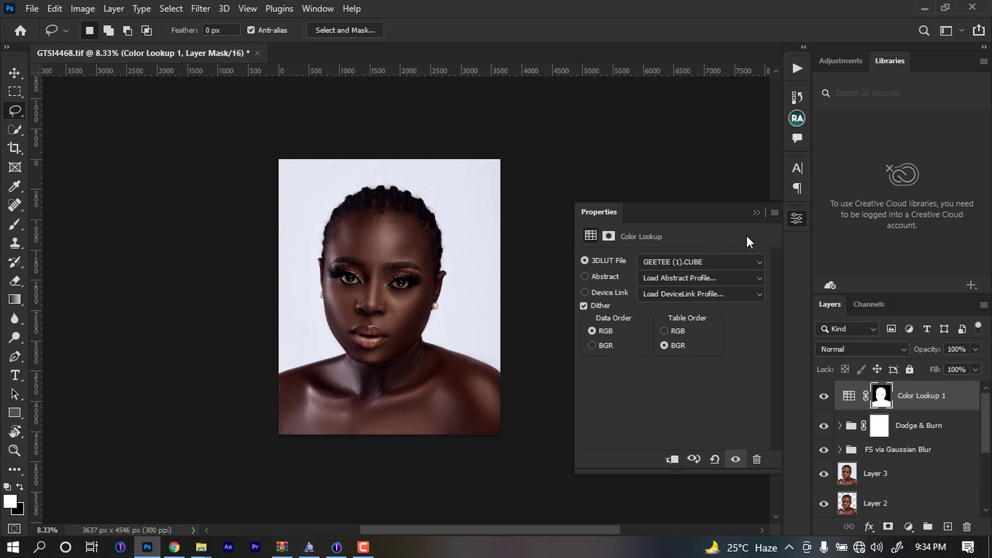
{"action": "left_click", "coordinate": [756, 213]}
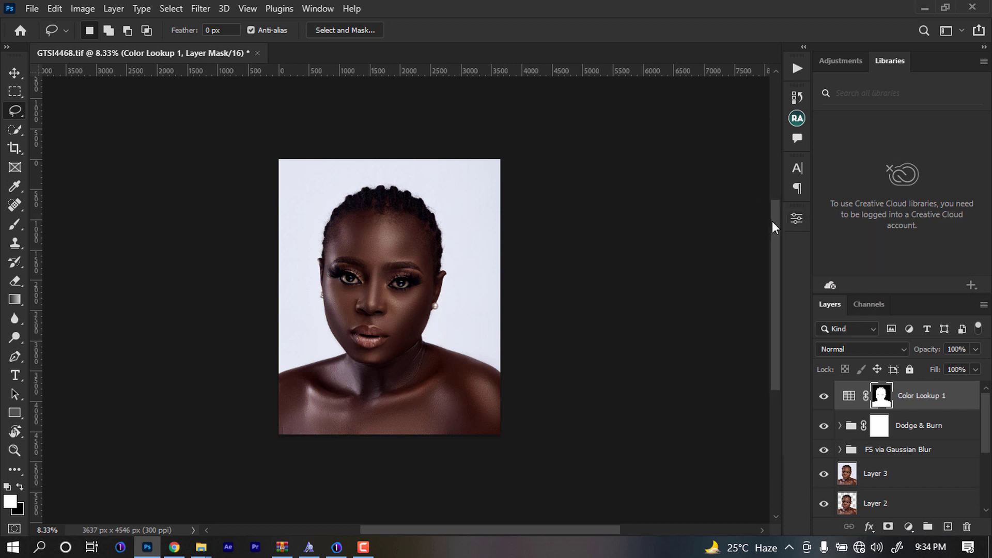
- Examine the graded portrait at different zoom levels and compare it with the Color Lookup 1 layer hidden
{"action": "key", "text": "ctrl+minus"}
{"action": "key", "text": "ctrl+minus"}
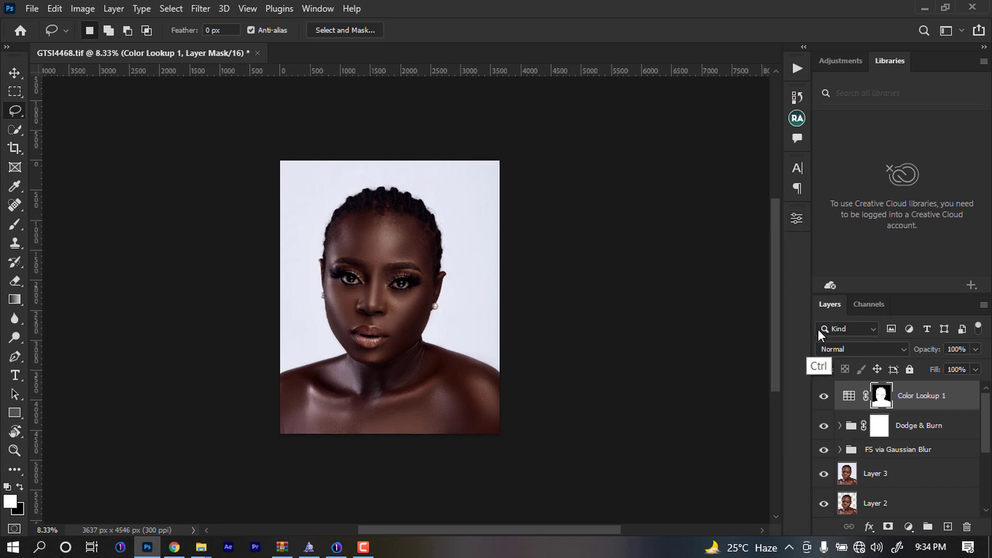
{"action": "key", "text": "ctrl+plus"}
{"action": "key", "text": "ctrl+plus"}
{"action": "key", "text": "ctrl+plus"}
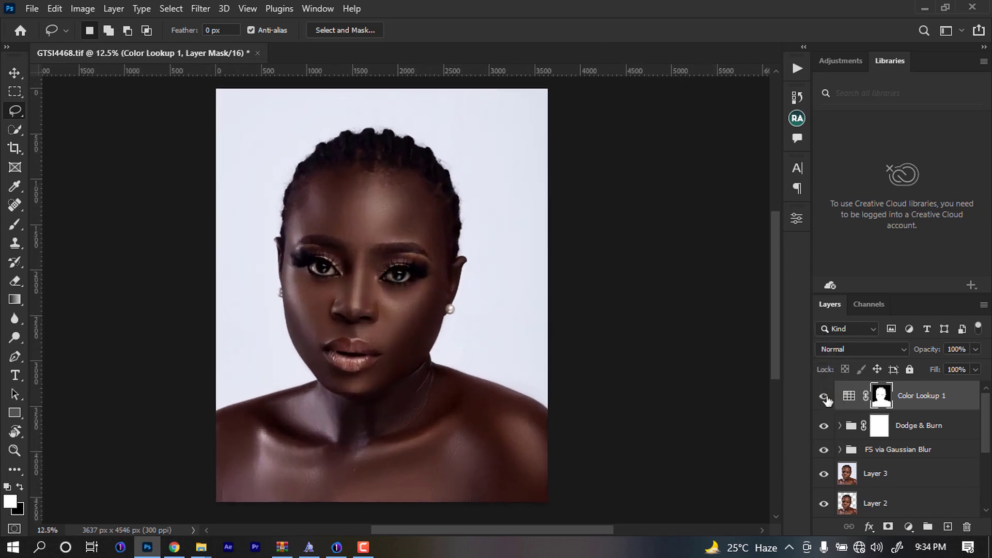
{"action": "left_click", "coordinate": [824, 397]}
{"action": "left_click", "coordinate": [824, 396]}
- Try GEETEE (2).CUBE as the 3D LUT on Color Lookup 1 and compare the portrait with and without it
{"action": "double_click", "coordinate": [849, 397]}
{"action": "left_click", "coordinate": [699, 263]}
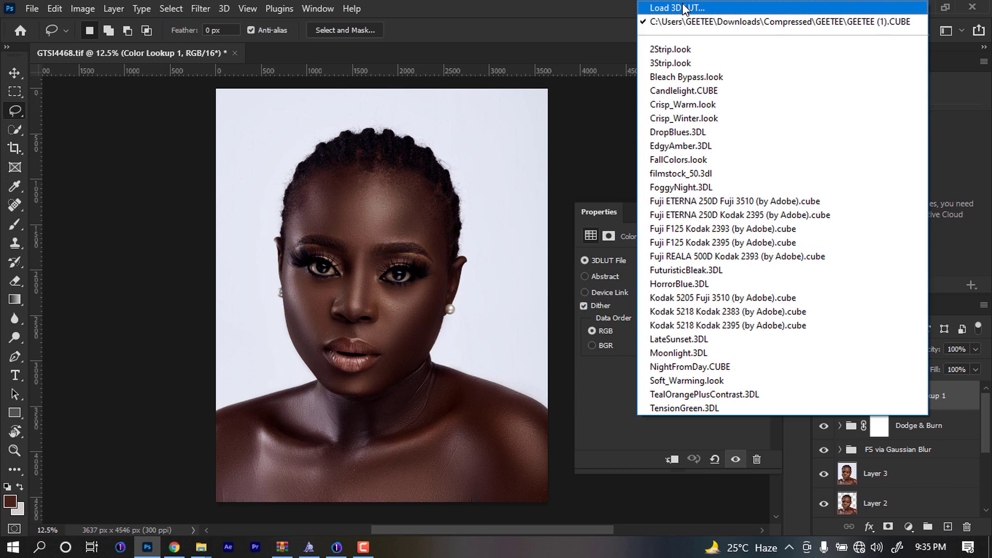
{"action": "left_click", "coordinate": [683, 8]}
{"action": "double_click", "coordinate": [662, 285]}
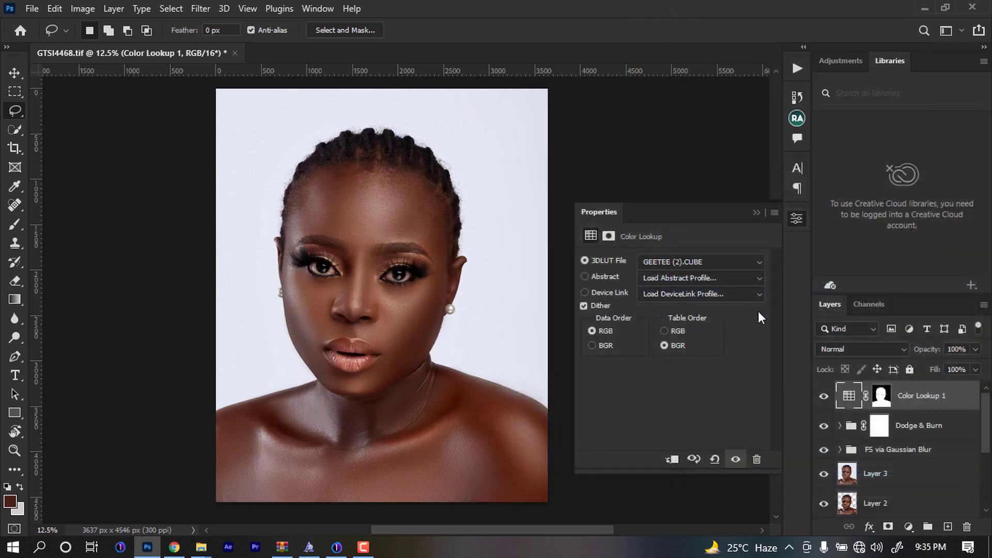
{"action": "left_click", "coordinate": [824, 398]}
{"action": "left_click", "coordinate": [826, 397]}
- Try GEETEE (3).CUBE as the 3D LUT on Color Lookup 1 and check the grade from a distance and up close
{"action": "left_click", "coordinate": [671, 262]}
{"action": "left_click", "coordinate": [672, 7]}
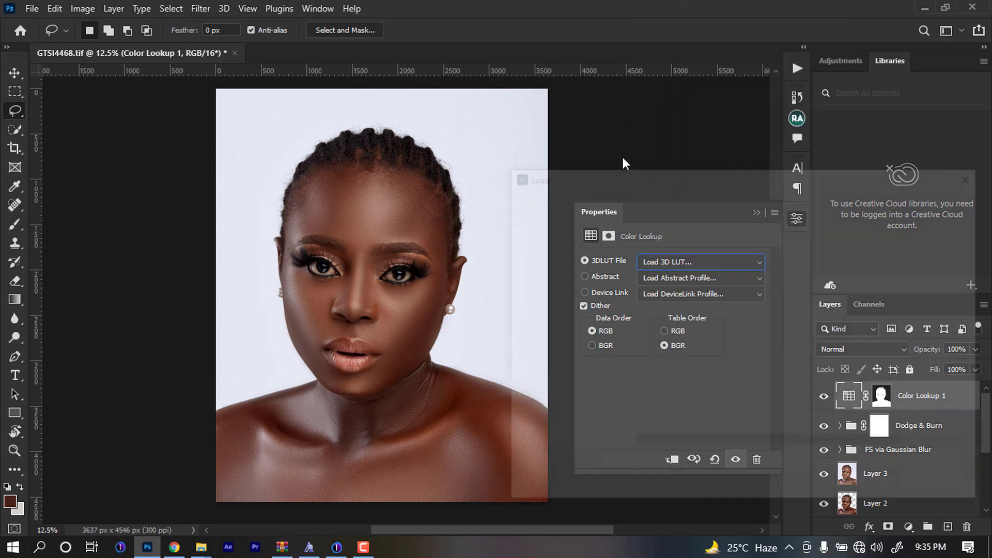
{"action": "double_click", "coordinate": [663, 292]}
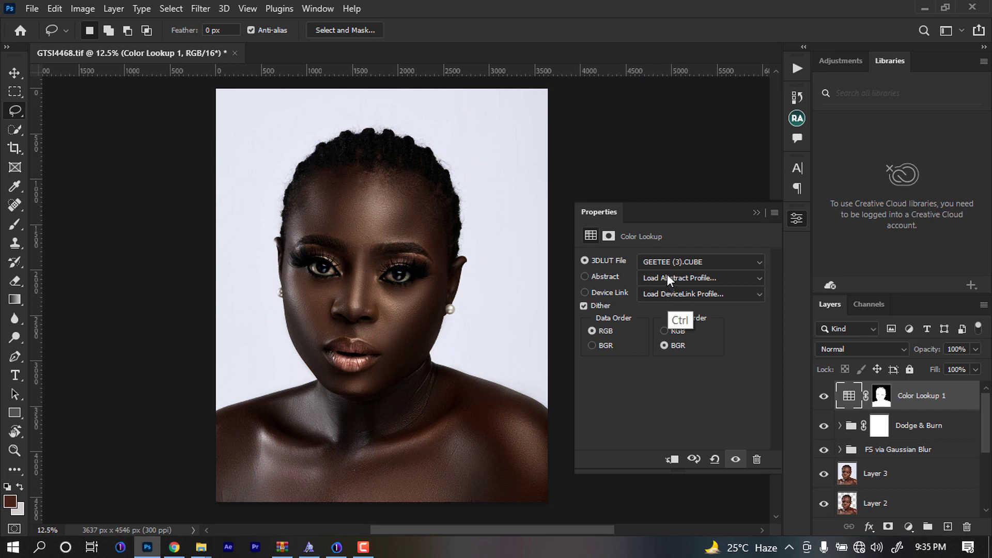
{"action": "key", "text": "ctrl+minus"}
{"action": "key", "text": "ctrl+minus"}
{"action": "key", "text": "ctrl+minus"}
{"action": "key", "text": "ctrl+plus"}
{"action": "key", "text": "ctrl+plus"}
{"action": "key", "text": "ctrl+plus"}
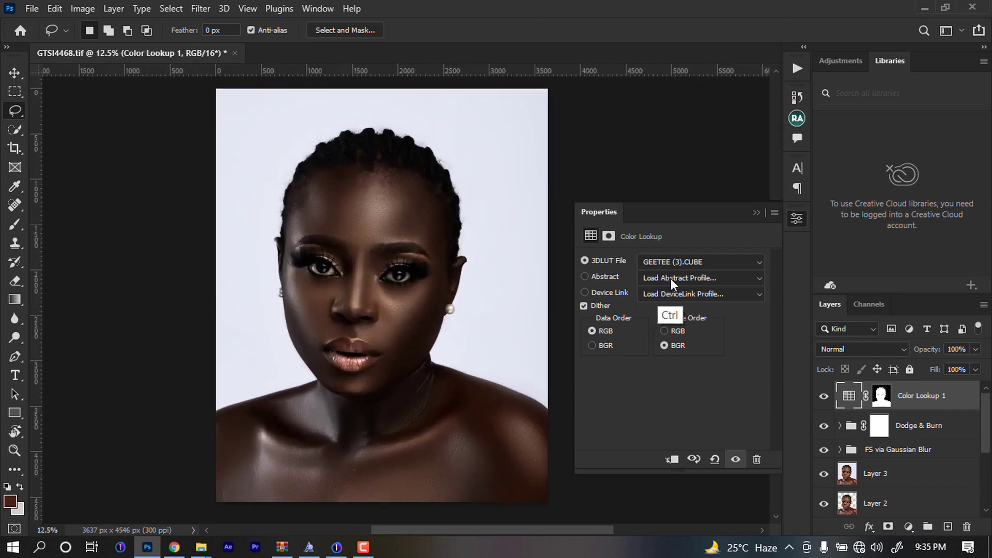
- Try GEETEE (4).CUBE as the 3D LUT on Color Lookup 1 and compare the portrait with the layer hidden
{"action": "left_click", "coordinate": [671, 254]}
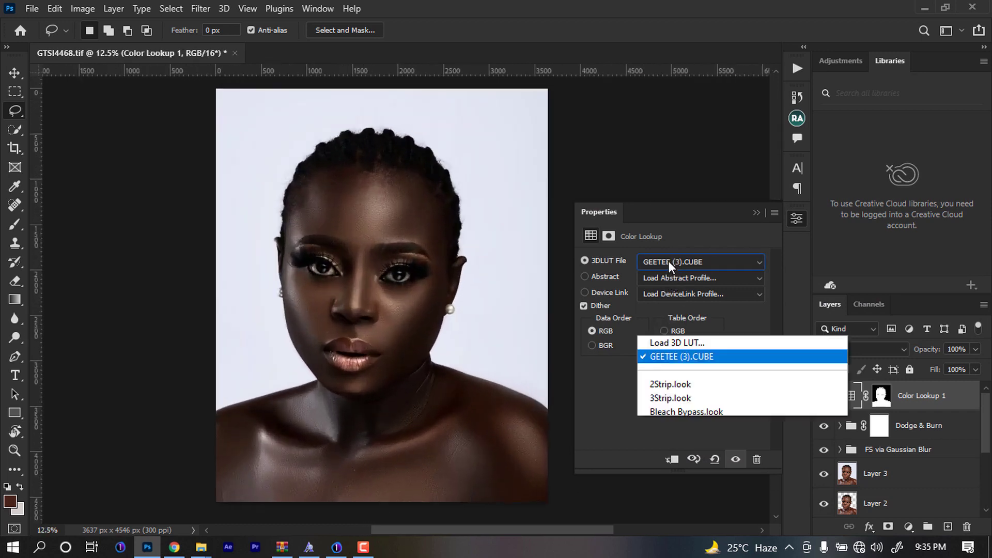
{"action": "left_click", "coordinate": [687, 7]}
{"action": "double_click", "coordinate": [660, 311]}
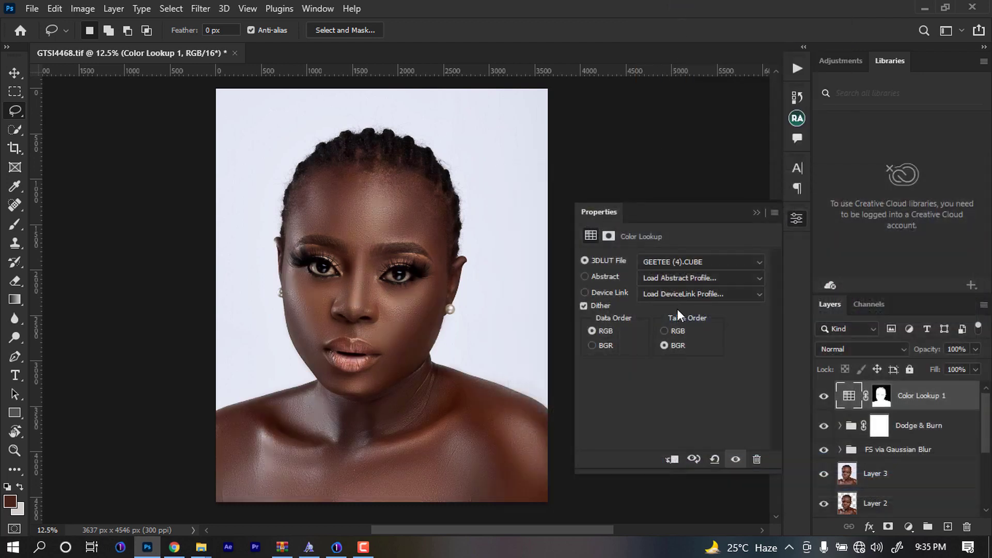
{"action": "left_click", "coordinate": [822, 397]}
{"action": "left_click", "coordinate": [822, 397]}
- Load GEETEE (1).CUBE again as the 3D LUT of the Color Lookup 1 layer
{"action": "left_click", "coordinate": [665, 261]}
{"action": "left_click", "coordinate": [680, 7]}
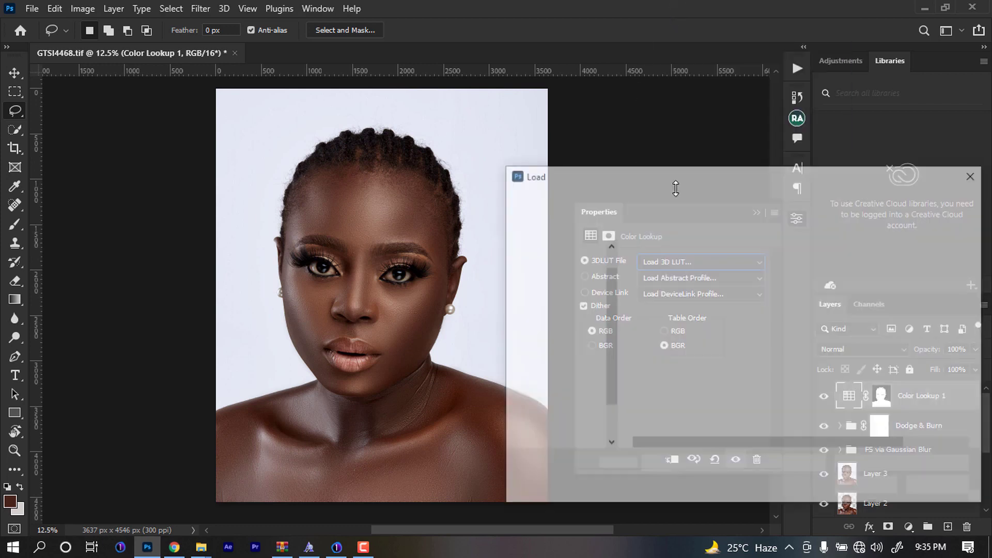
{"action": "double_click", "coordinate": [669, 270]}
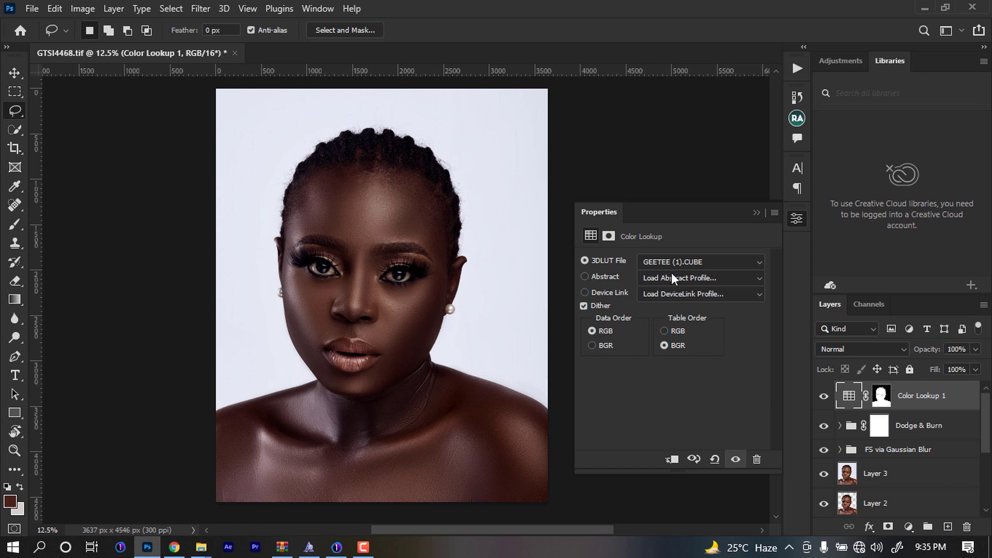
- Set the Color Lookup 1 layer to 100% opacity and 49% fill, and compare the portrait with and without the grade
{"action": "left_click_drag", "start_coordinate": [929, 351], "coordinate": [926, 353]}
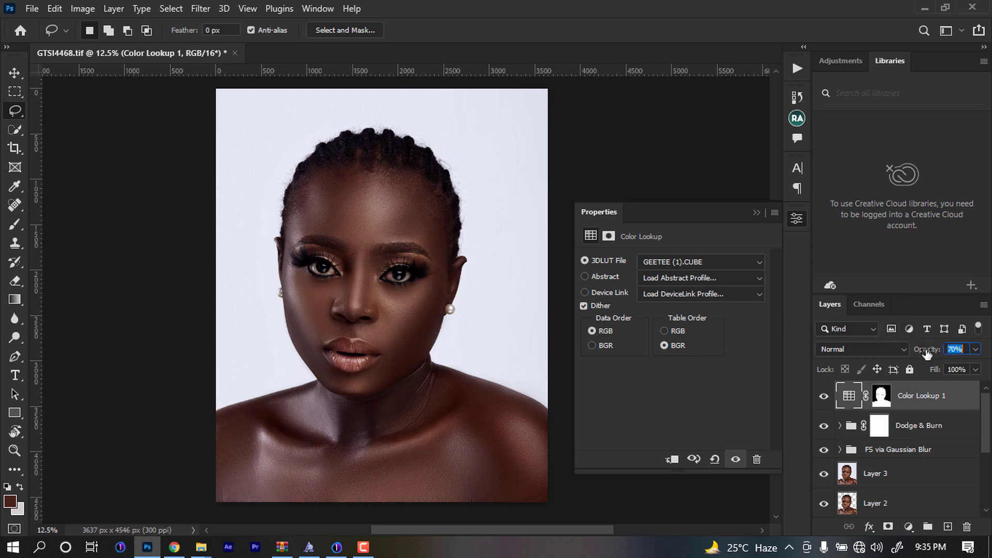
{"action": "left_click_drag", "start_coordinate": [928, 352], "coordinate": [936, 375]}
{"action": "left_click", "coordinate": [824, 396]}
{"action": "left_click", "coordinate": [824, 396]}
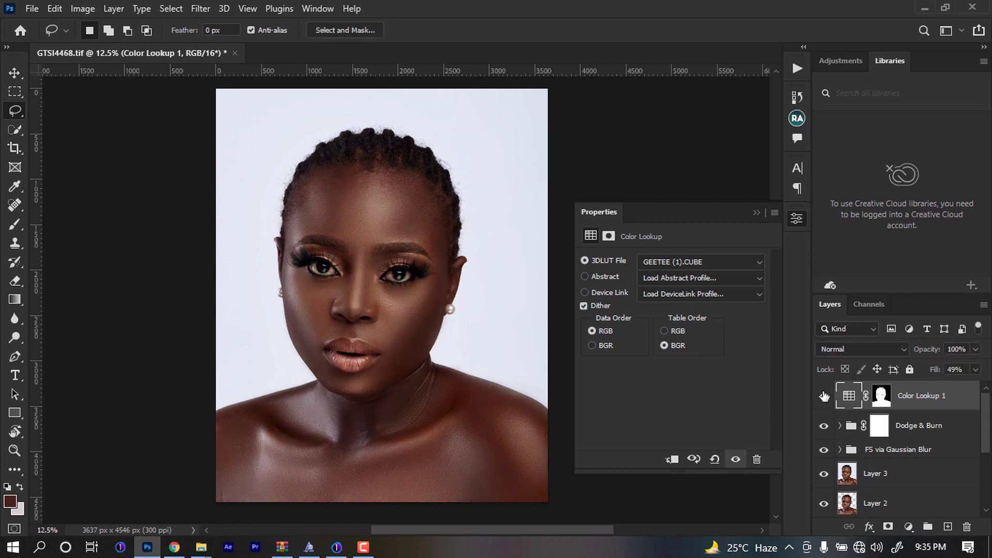
{"action": "key", "text": "ctrl+minus"}
{"action": "key", "text": "ctrl+minus"}
{"action": "key", "text": "ctrl+minus"}
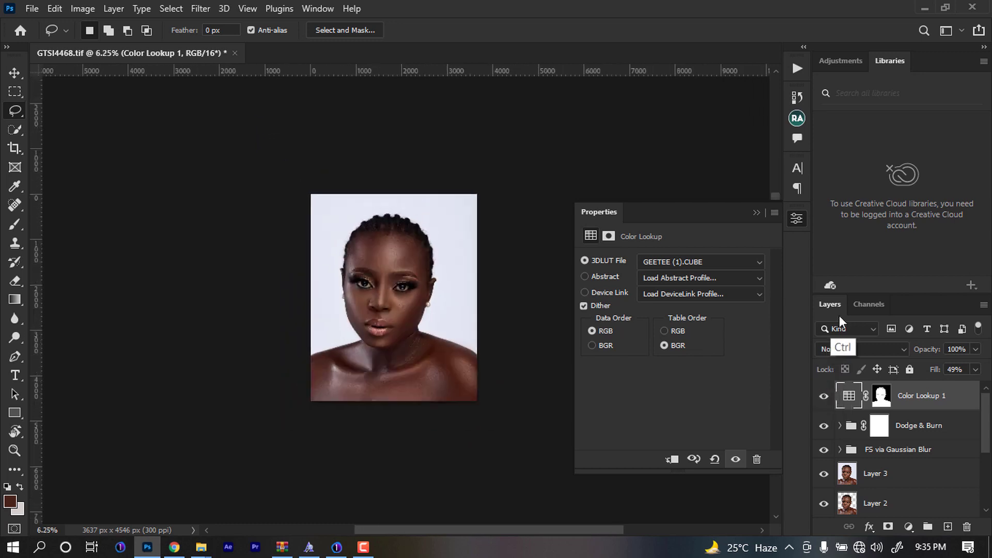
{"action": "key", "text": "ctrl+plus"}
{"action": "key", "text": "ctrl+plus"}
{"action": "key", "text": "ctrl+plus"}
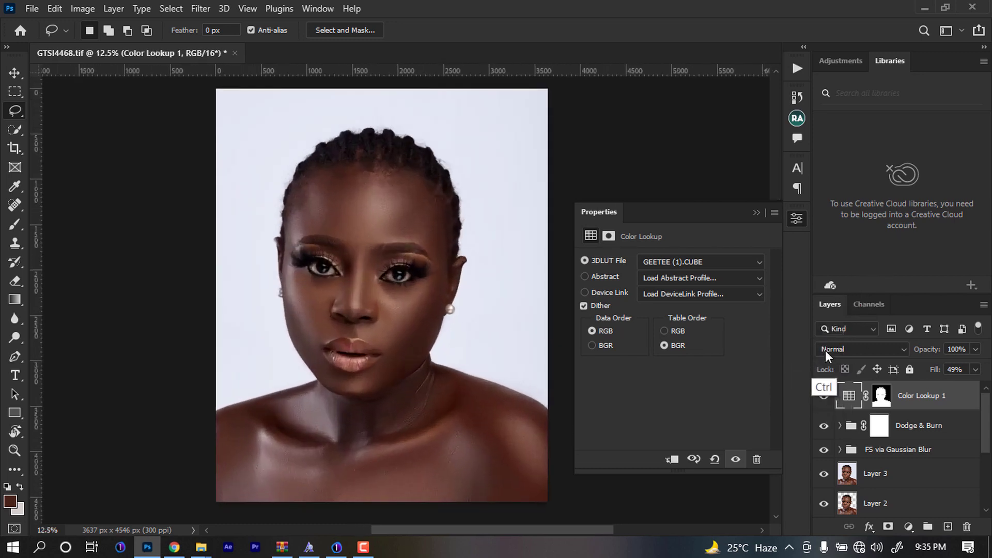
- Examine the color-graded portrait from a distance and up close
{"action": "key", "text": "ctrl+minus"}
{"action": "key", "text": "ctrl+minus"}
{"action": "key", "text": "ctrl+minus"}
{"action": "key", "text": "ctrl+plus"}
{"action": "key", "text": "ctrl+plus"}
{"action": "key", "text": "ctrl+plus"}
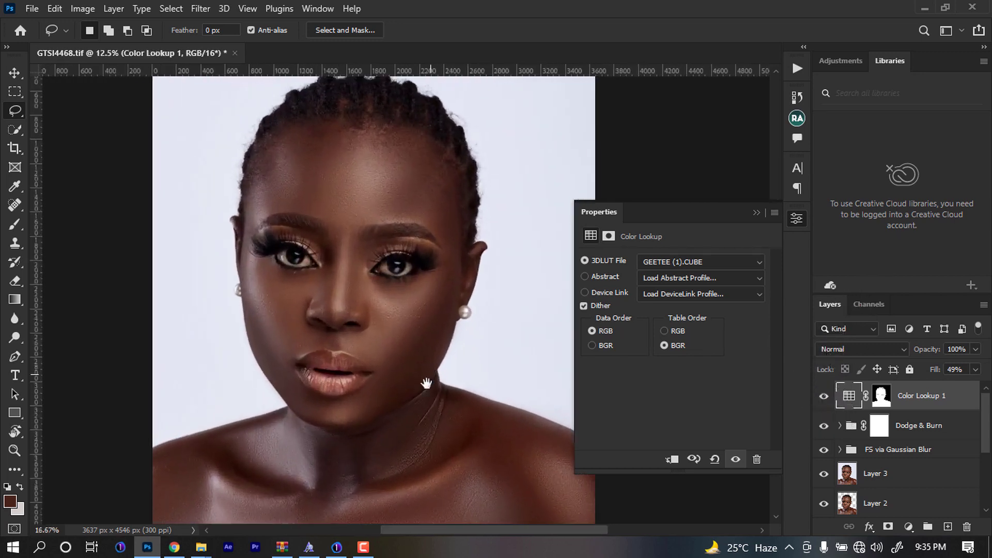
{"action": "left_click_drag", "start_coordinate": [427, 299], "coordinate": [421, 360]}
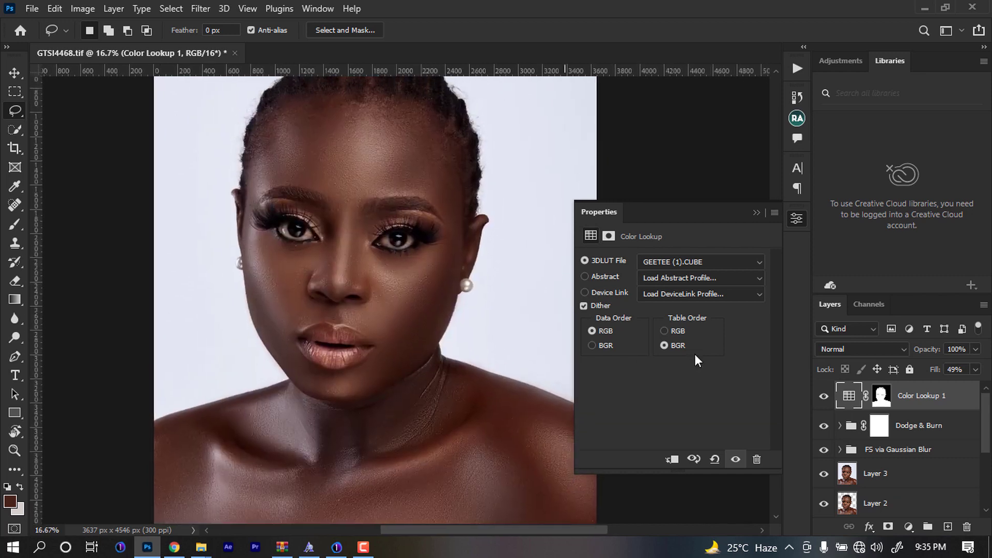
- Hide Color Lookup 1 and add a Solid Color fill above the Dodge & Burn group, limited to the subject by Color Lookup 1's mask
{"action": "left_click", "coordinate": [824, 395]}
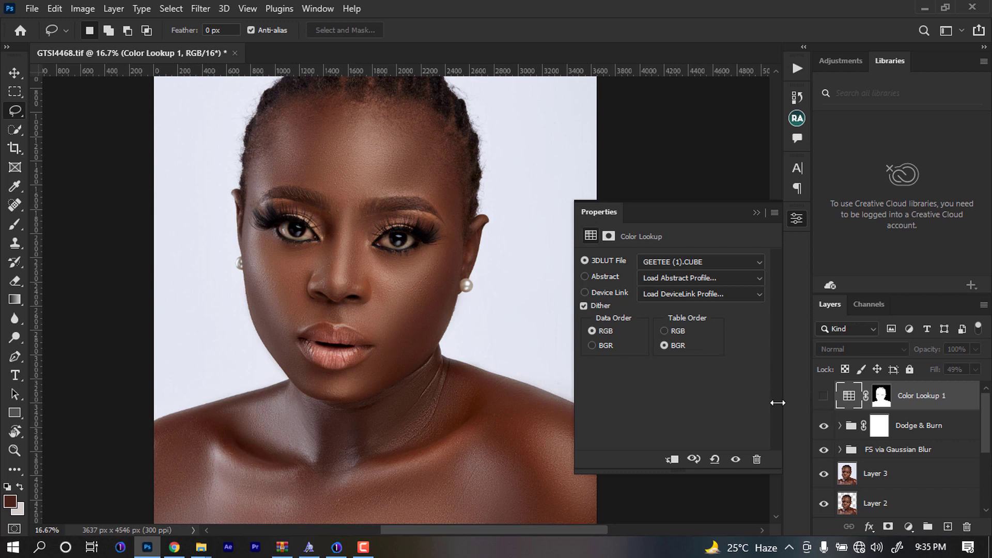
{"action": "left_click", "coordinate": [881, 426]}
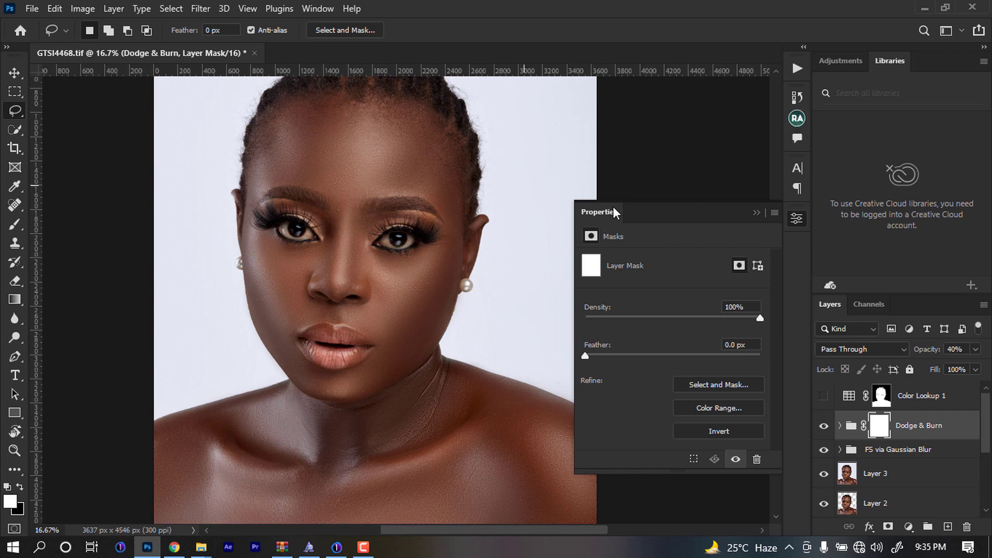
{"action": "left_click", "coordinate": [884, 403], "text": "ctrl"}
{"action": "left_click", "coordinate": [908, 527]}
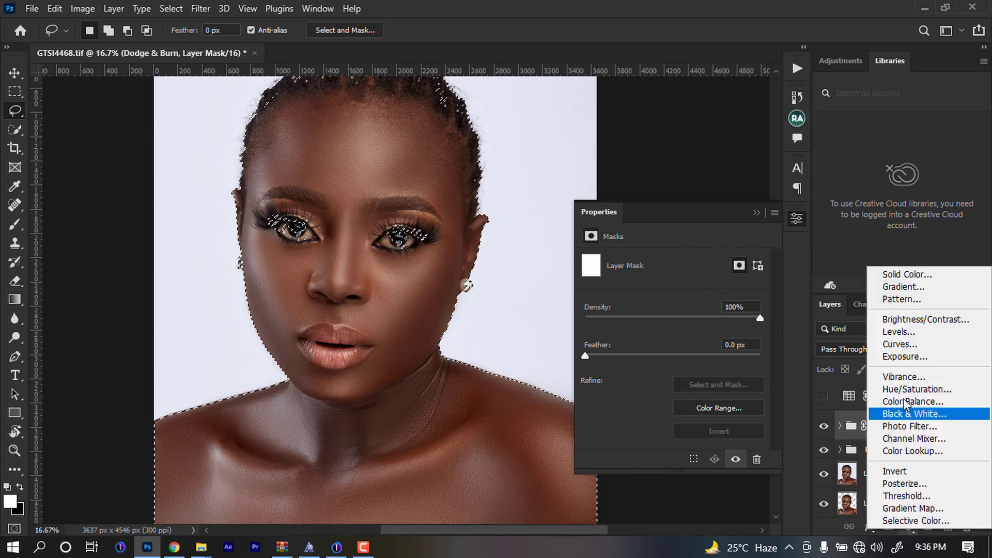
{"action": "left_click", "coordinate": [906, 275]}
{"action": "left_click", "coordinate": [800, 94]}
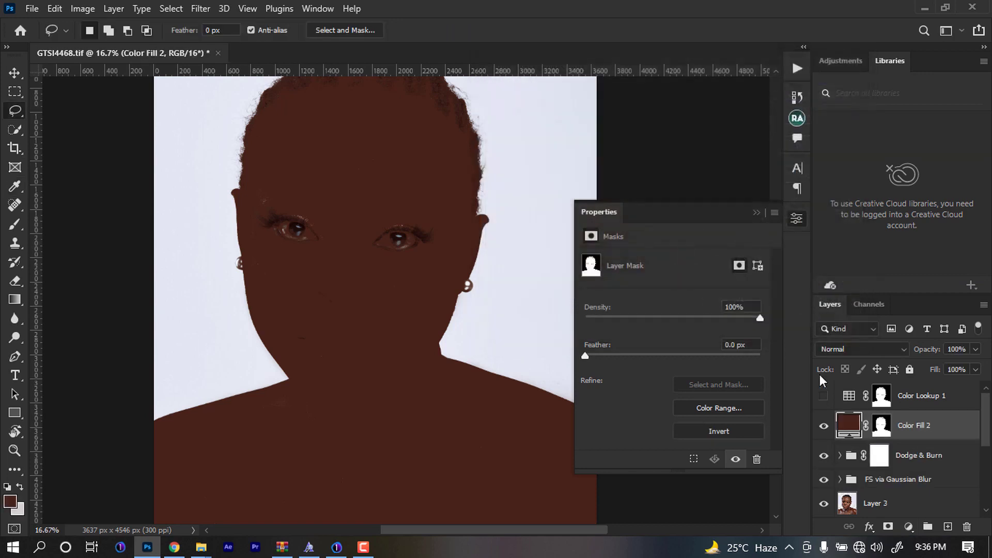
- Hide Color Fill 2 temporarily and change its color to #552f21, sampled from the subject's shoulder skin
{"action": "left_click", "coordinate": [823, 425]}
{"action": "double_click", "coordinate": [847, 425]}
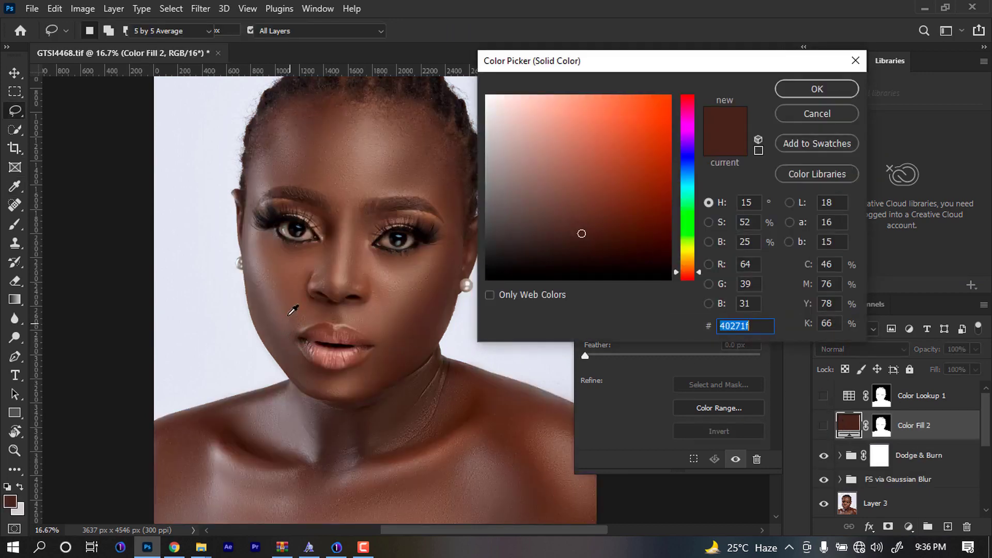
{"action": "left_click", "coordinate": [518, 413]}
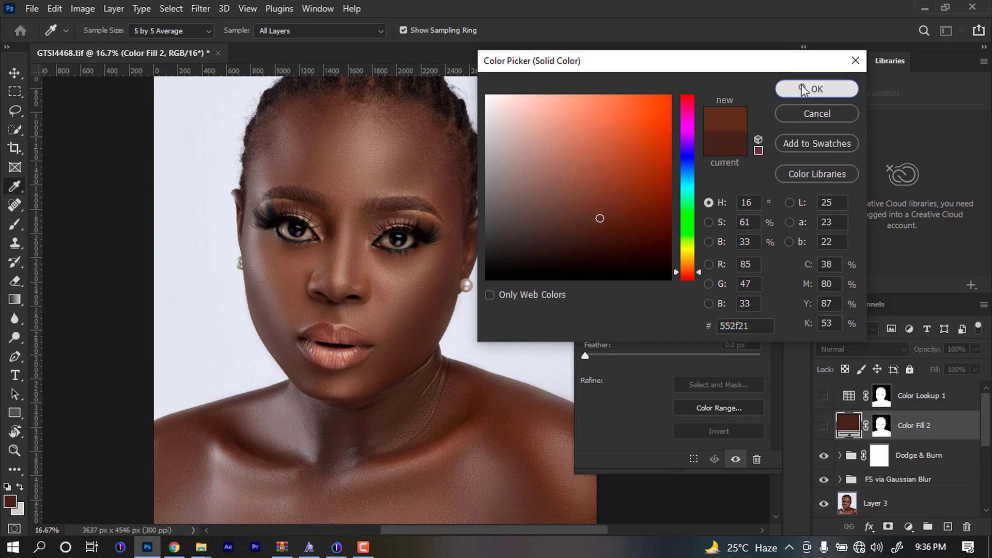
{"action": "left_click", "coordinate": [802, 86]}
{"action": "left_click", "coordinate": [823, 425]}
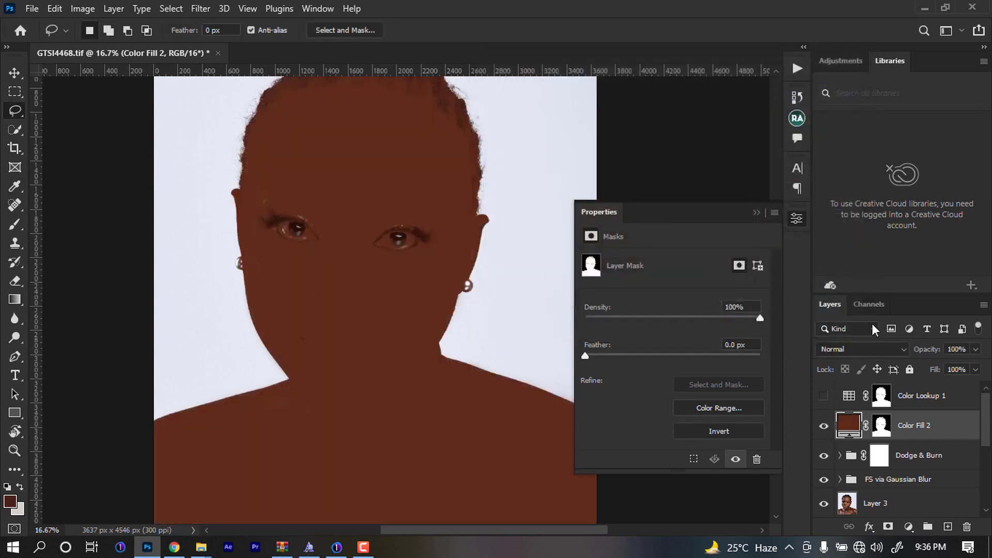
- Try the Color blend mode at 32% opacity on Color Fill 2 and compare the portrait with and without it
{"action": "left_click", "coordinate": [862, 350]}
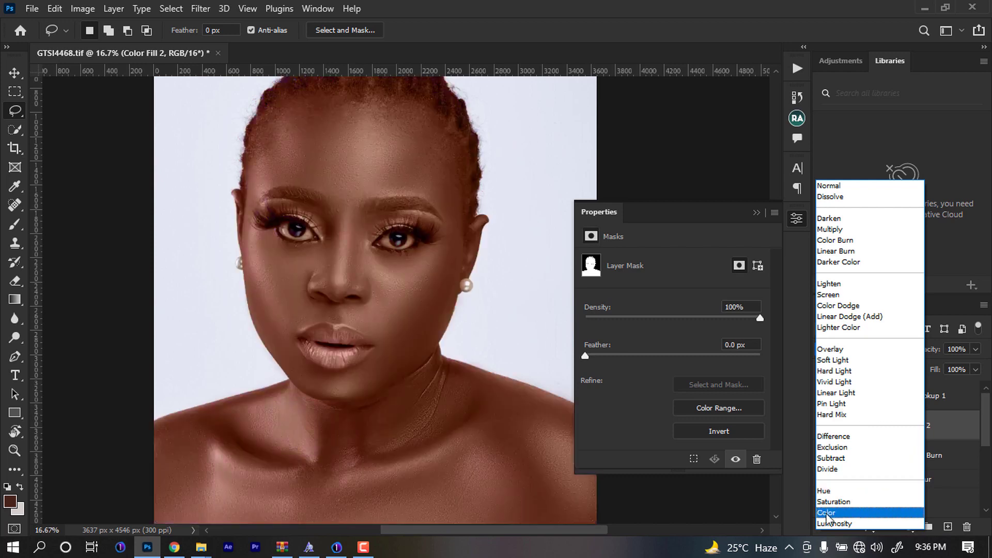
{"action": "left_click", "coordinate": [828, 512]}
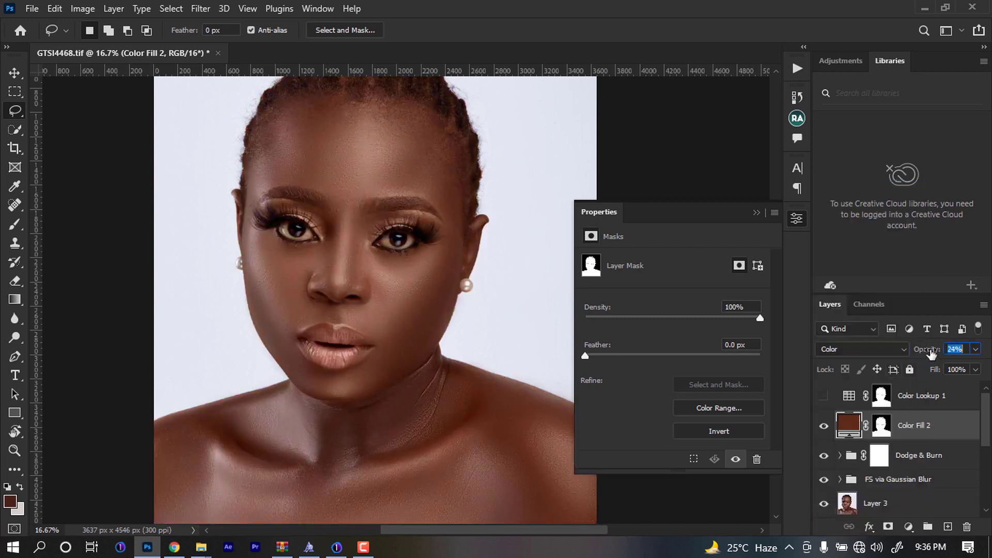
{"action": "left_click", "coordinate": [825, 428]}
{"action": "left_click", "coordinate": [825, 427]}
{"action": "left_click_drag", "start_coordinate": [919, 351], "coordinate": [918, 352]}
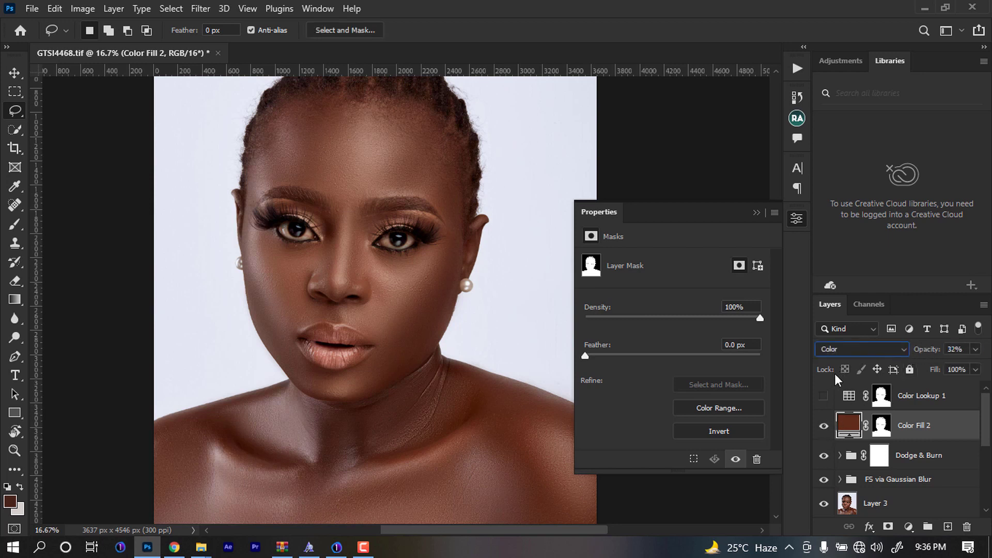
{"action": "key", "text": "ctrl+minus"}
{"action": "key", "text": "ctrl+minus"}
{"action": "key", "text": "ctrl+minus"}
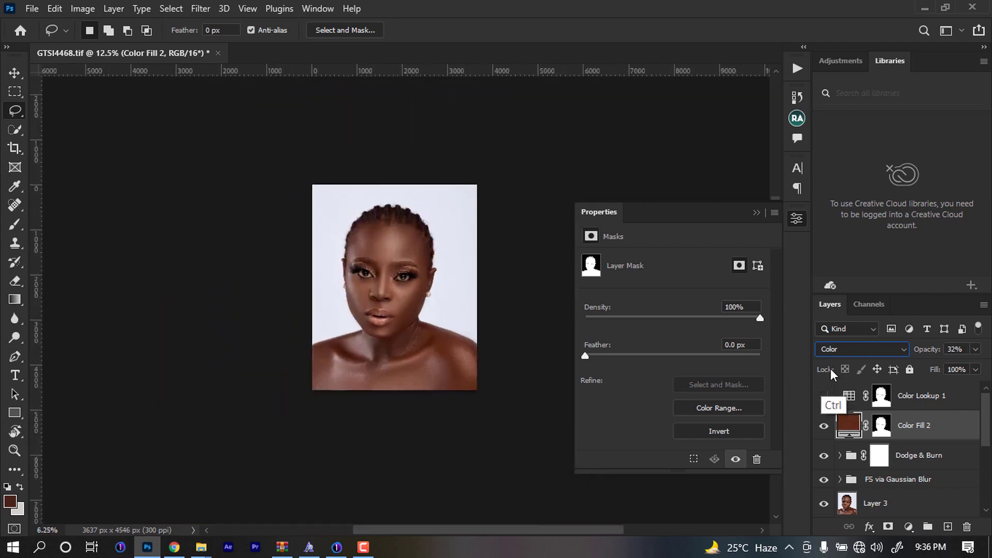
{"action": "key", "text": "ctrl+plus"}
{"action": "key", "text": "ctrl+plus"}
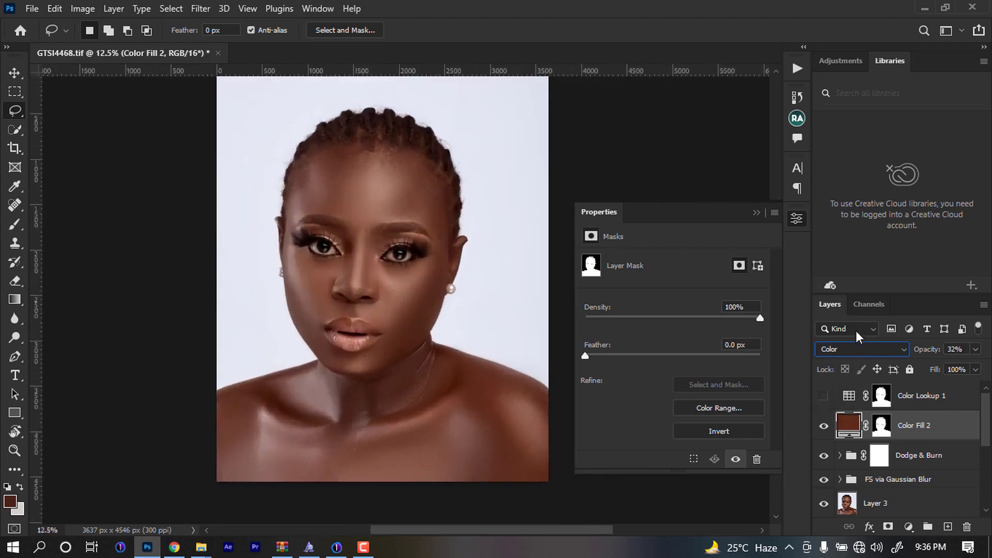
- Set Color Fill 2 to the Soft Light blend mode at 29% opacity and compare the skin tone with the layer hidden
{"action": "left_click", "coordinate": [850, 349]}
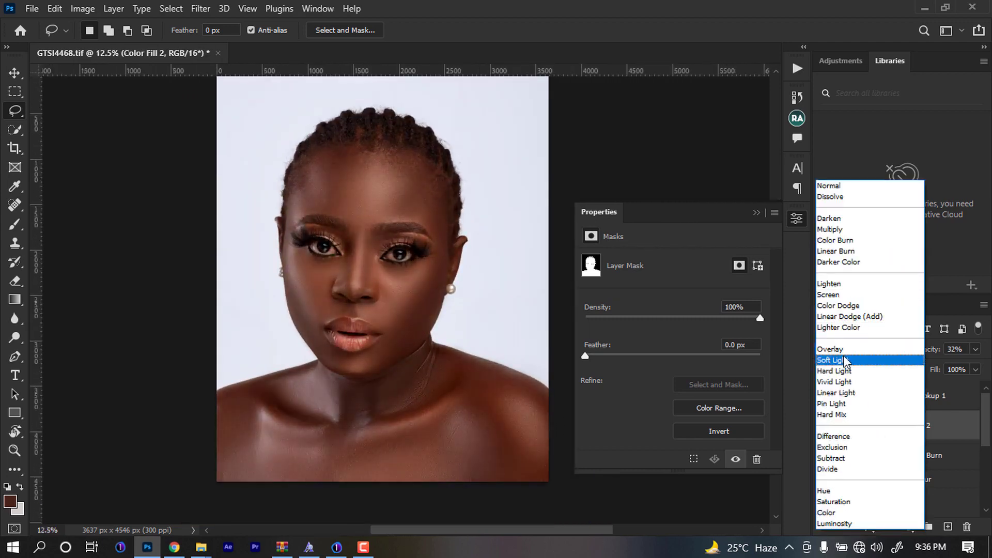
{"action": "left_click", "coordinate": [845, 361]}
{"action": "left_click", "coordinate": [825, 427]}
{"action": "left_click", "coordinate": [824, 426]}
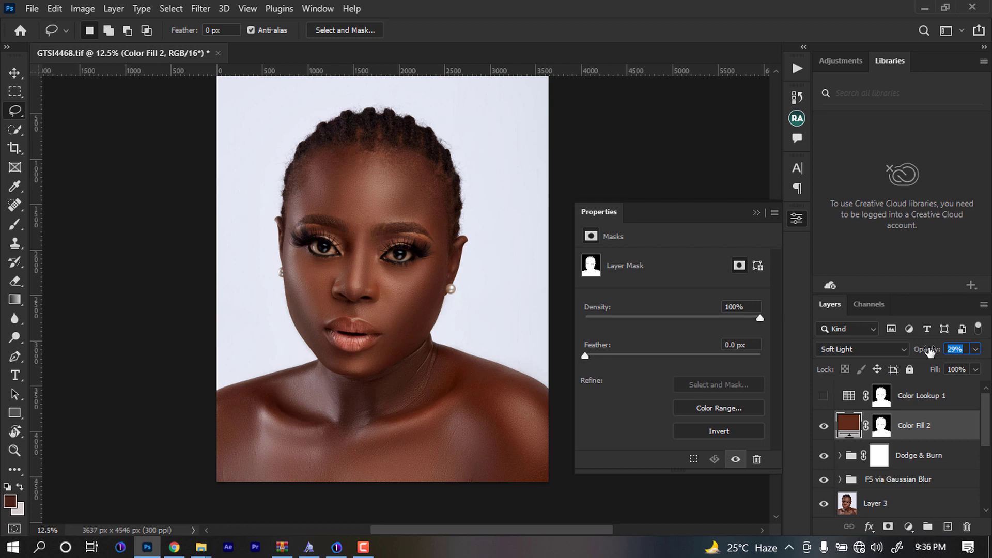
{"action": "left_click", "coordinate": [825, 427]}
{"action": "left_click", "coordinate": [825, 427]}
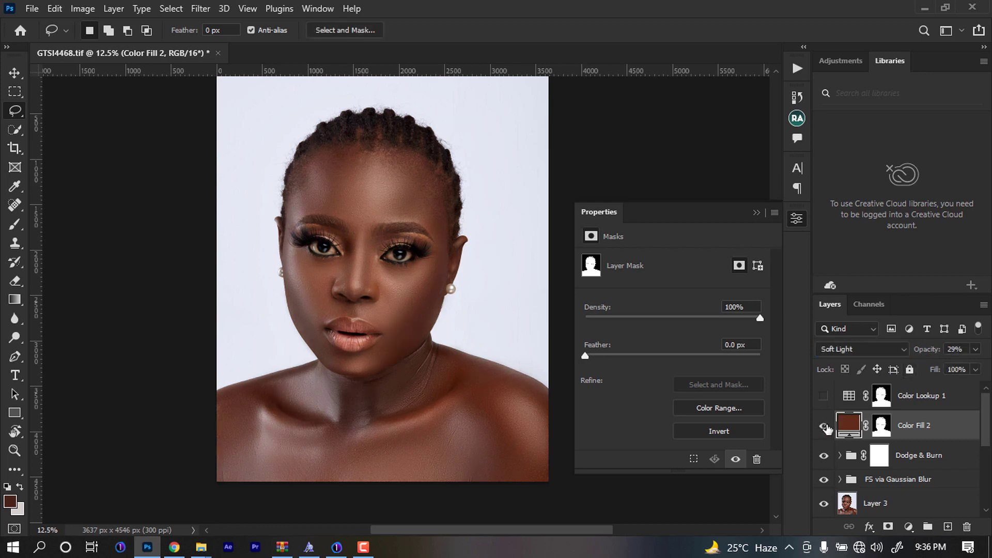
- Show the Color Lookup 1 layer again and compare the combined grade with and without Color Fill 2
{"action": "left_click", "coordinate": [824, 397]}
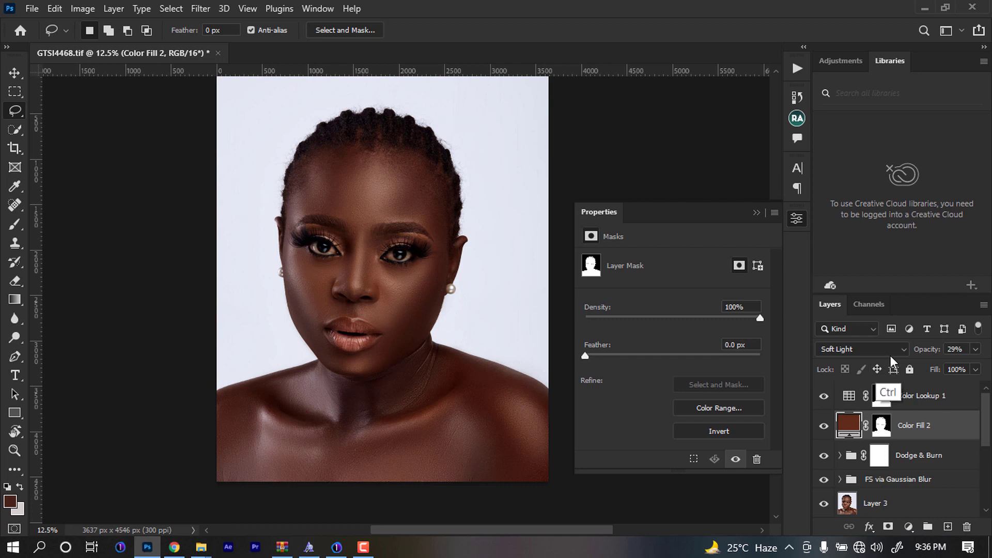
{"action": "key", "text": "ctrl+minus"}
{"action": "key", "text": "ctrl+minus"}
{"action": "key", "text": "ctrl+plus"}
{"action": "key", "text": "ctrl+plus"}
{"action": "key", "text": "ctrl+plus"}
{"action": "left_click", "coordinate": [824, 425]}
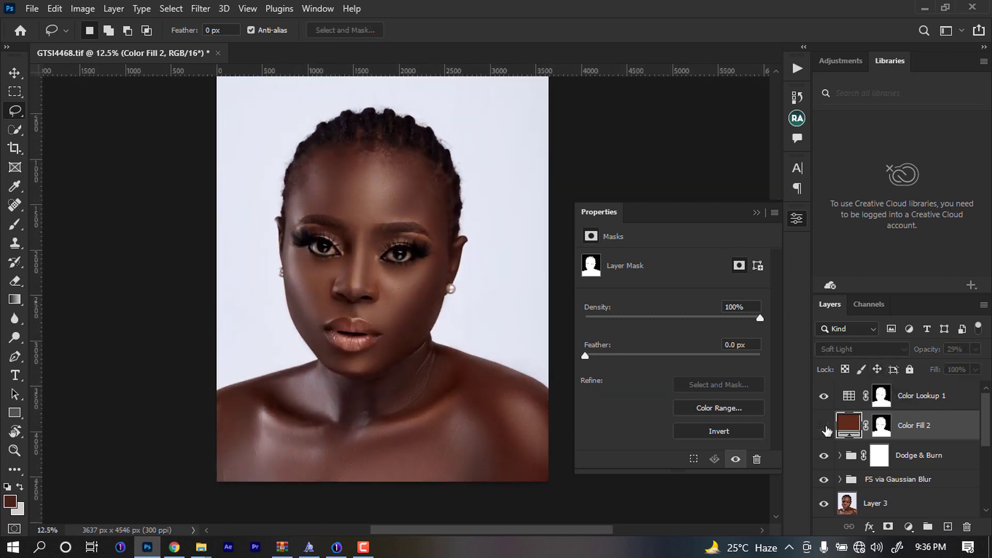
{"action": "left_click", "coordinate": [824, 426]}
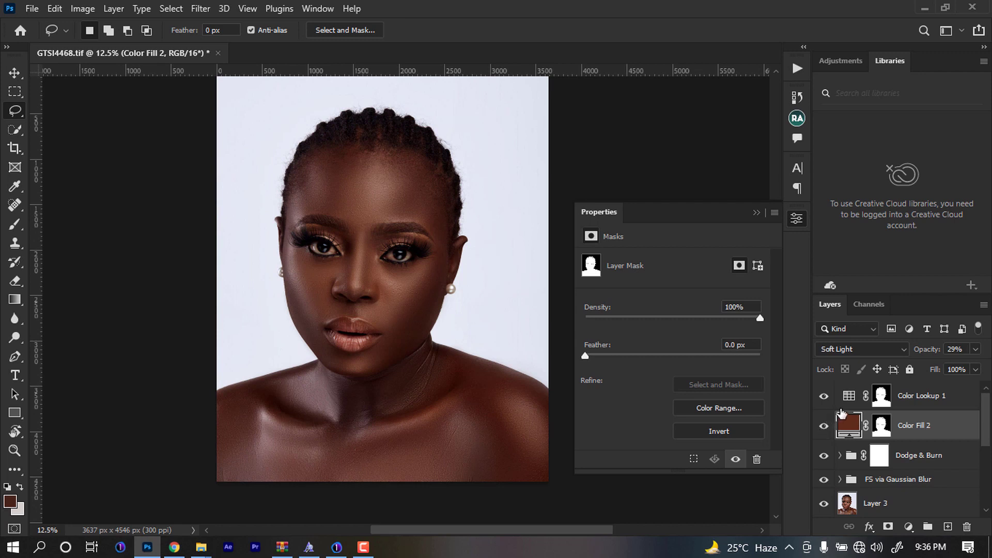
- Examine the combined skin tone and LUT grade at several magnifications
{"action": "key", "text": "ctrl+minus"}
{"action": "key", "text": "ctrl+minus"}
{"action": "key", "text": "ctrl+minus"}
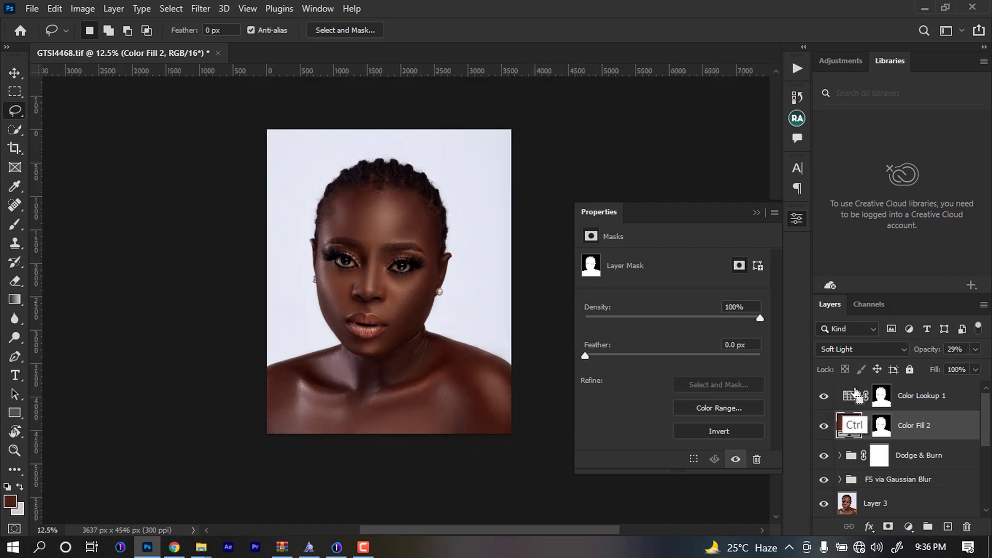
{"action": "key", "text": "ctrl+plus"}
{"action": "key", "text": "ctrl+plus"}
{"action": "key", "text": "ctrl+plus"}
{"action": "key", "text": "ctrl+plus"}
{"action": "key", "text": "ctrl+minus"}
{"action": "key", "text": "ctrl+minus"}
{"action": "key", "text": "ctrl+minus"}
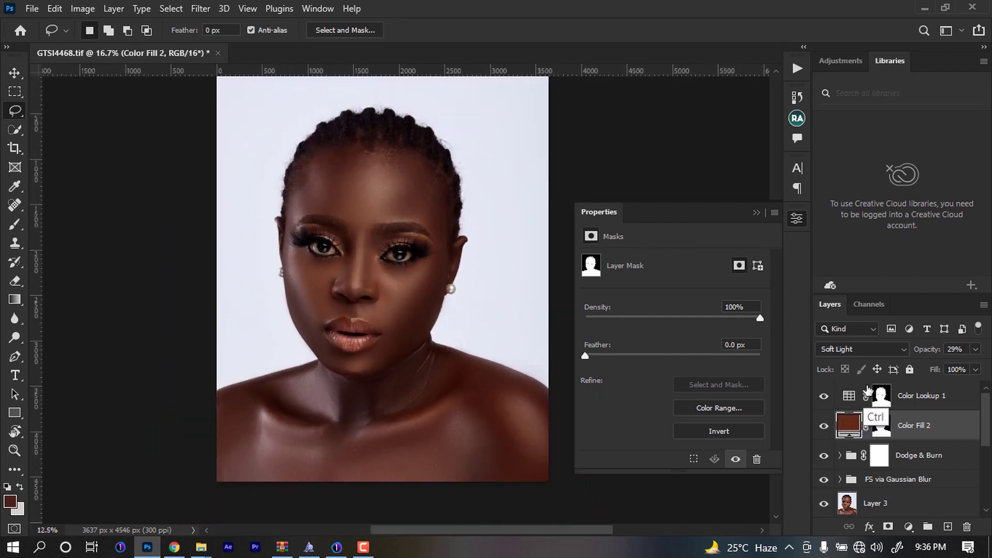
{"action": "key", "text": "ctrl+plus"}
{"action": "key", "text": "ctrl+plus"}
- Run the action that adds the White eyes/Teeth group with a black mask above Color Lookup 1, and frame the face
{"action": "left_click", "coordinate": [913, 396]}
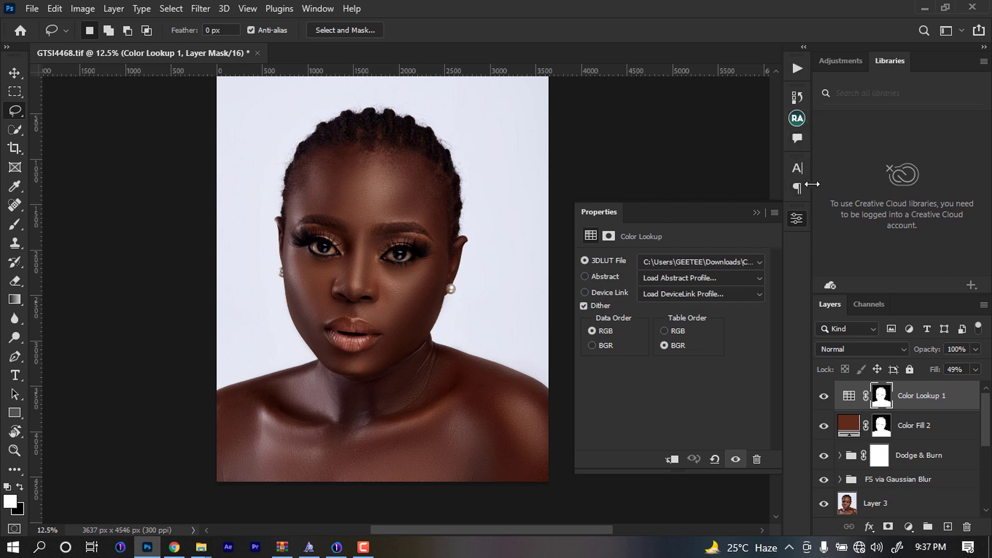
{"action": "key", "text": "F4"}
{"action": "key", "text": "ctrl+plus"}
{"action": "key", "text": "ctrl+plus"}
{"action": "key", "text": "ctrl+plus"}
{"action": "mouse_move", "coordinate": [368, 315]}
{"action": "left_mouse_down"}
{"action": "mouse_move", "coordinate": [386, 393]}
{"action": "mouse_move", "coordinate": [371, 325]}
{"action": "left_mouse_up"}
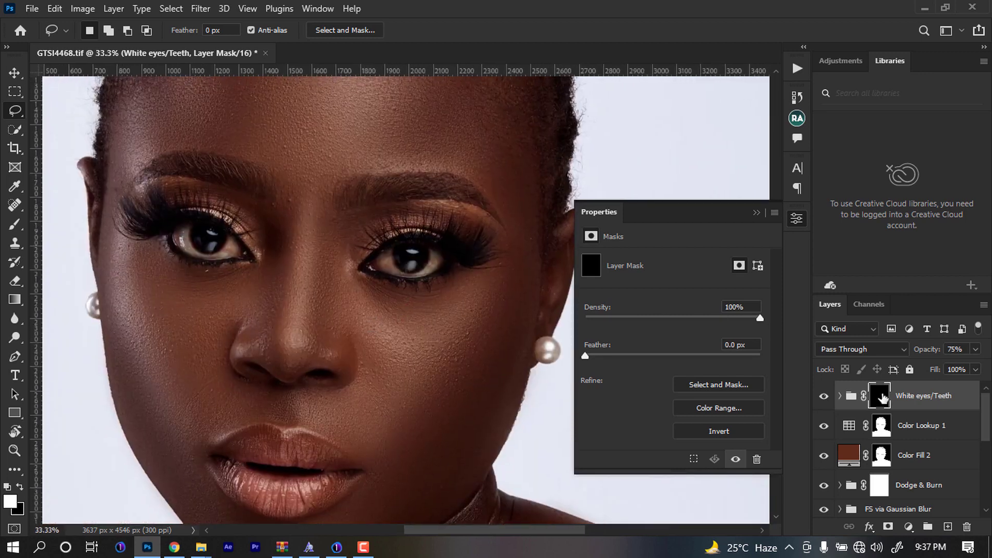
- Add a Curves adjustment above Color Lookup 1 and use on-image adjustment to brighten the skin midtones while holding the shadows down
{"action": "left_click", "coordinate": [909, 421]}
{"action": "left_click", "coordinate": [909, 527]}
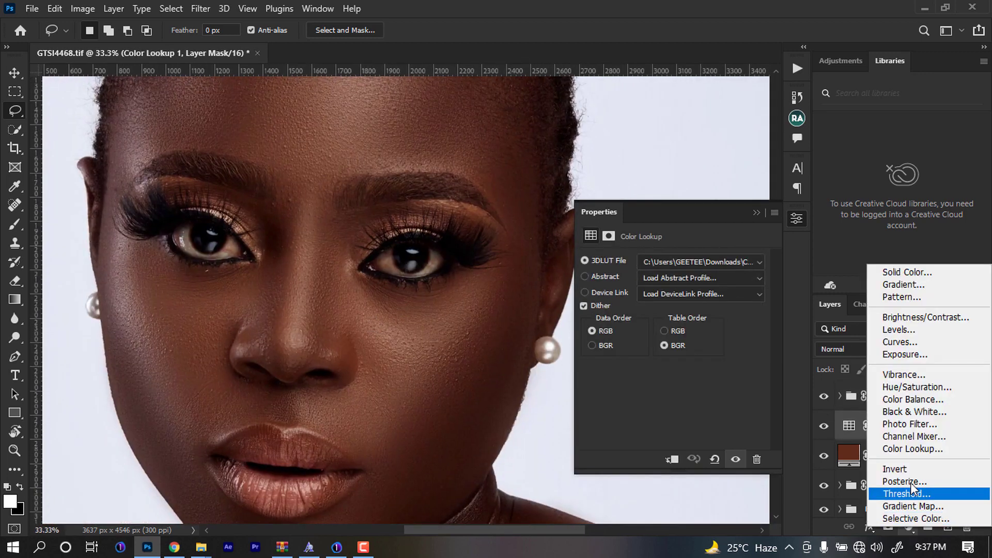
{"action": "left_click", "coordinate": [898, 342]}
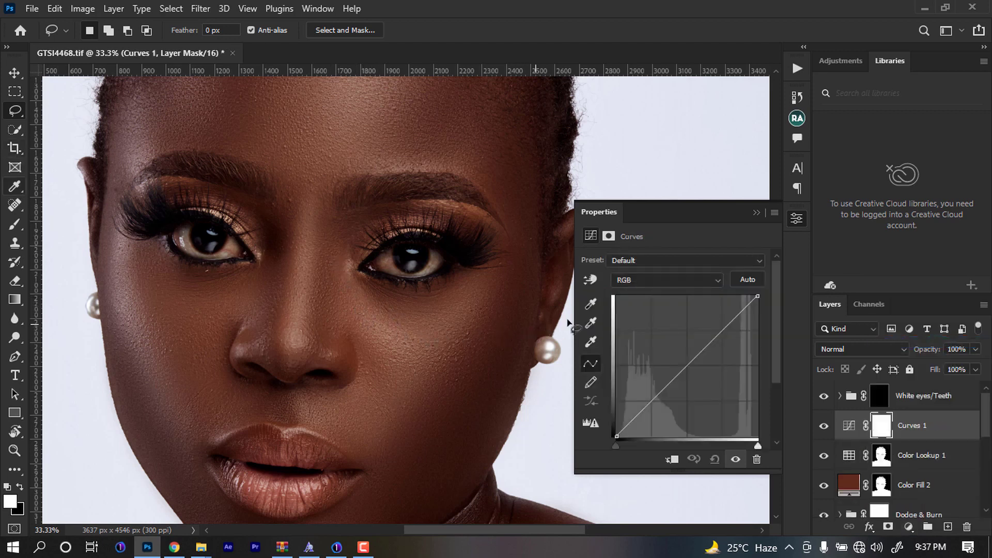
{"action": "left_click", "coordinate": [591, 279]}
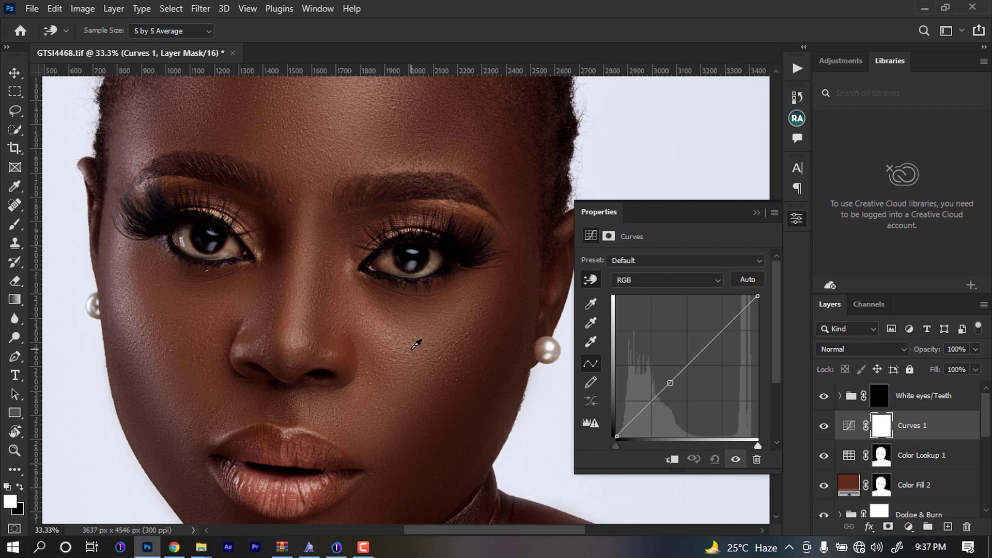
{"action": "left_click_drag", "start_coordinate": [412, 347], "coordinate": [383, 328]}
{"action": "left_click_drag", "start_coordinate": [145, 178], "coordinate": [146, 154]}
{"action": "left_click_drag", "start_coordinate": [508, 388], "coordinate": [506, 403]}
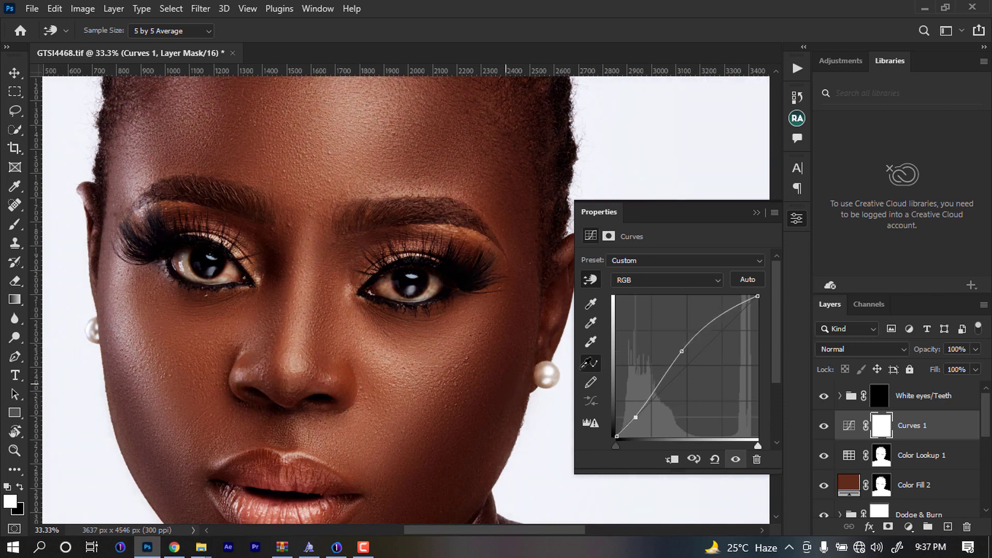
- Set the Curves 1 layer to the Luminosity blend mode and compare the full portrait with the layer hidden
{"action": "left_click", "coordinate": [845, 352]}
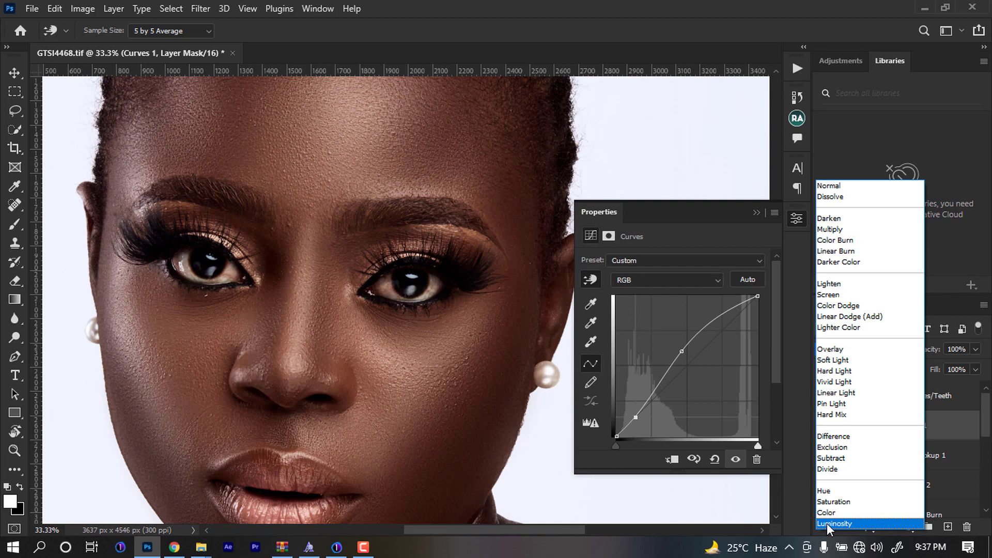
{"action": "left_click", "coordinate": [827, 523]}
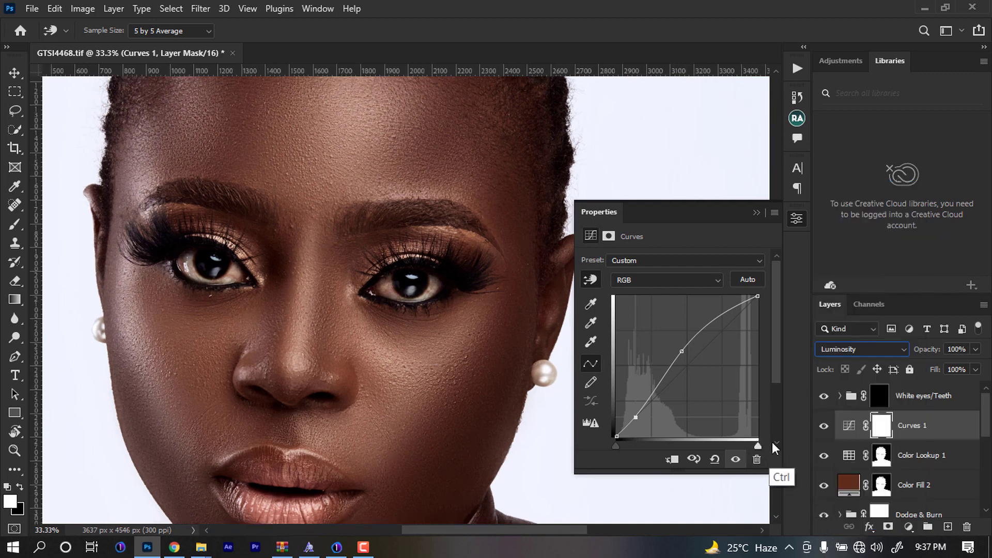
{"action": "key", "text": "ctrl+minus"}
{"action": "key", "text": "ctrl+minus"}
{"action": "key", "text": "ctrl+minus"}
{"action": "key", "text": "ctrl+minus"}
{"action": "key", "text": "ctrl+plus"}
{"action": "key", "text": "ctrl+plus"}
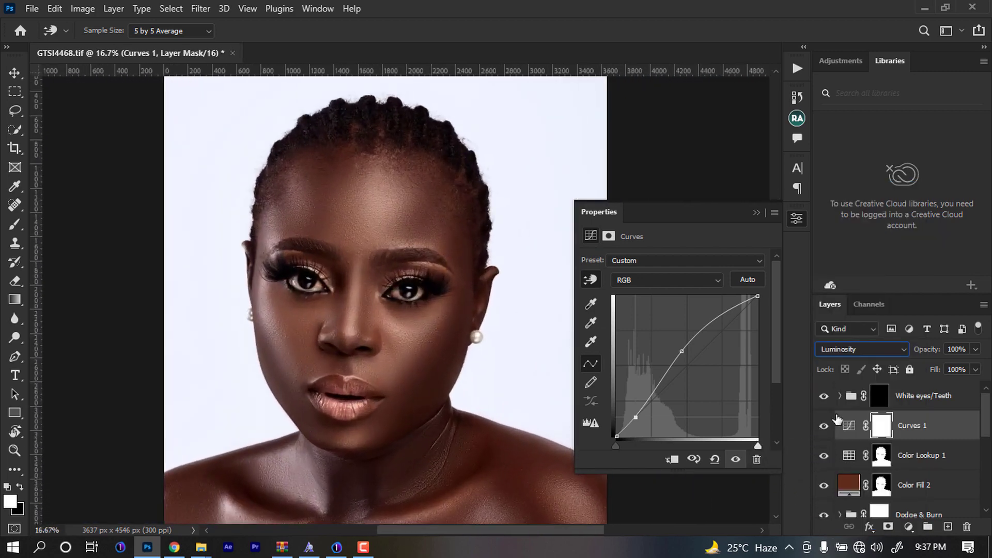
{"action": "key", "text": "ctrl+minus"}
{"action": "key", "text": "ctrl+minus"}
{"action": "key", "text": "ctrl+minus"}
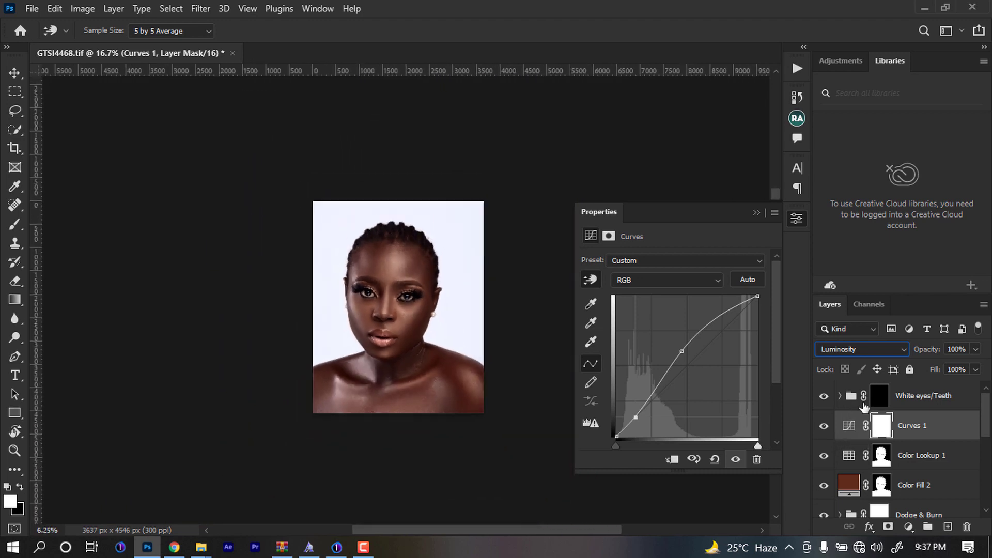
{"action": "left_click", "coordinate": [824, 427]}
{"action": "left_click", "coordinate": [824, 426]}
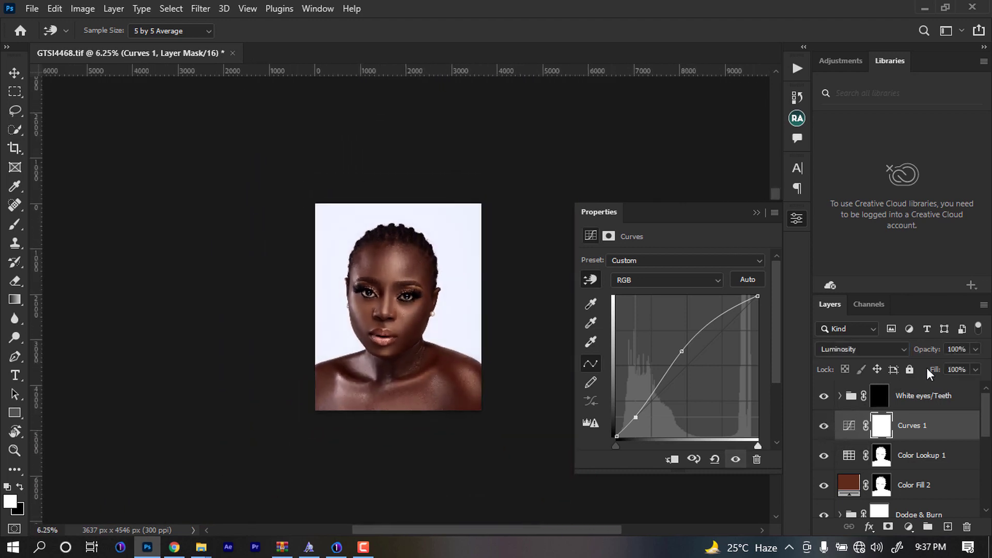
- Reduce the Curves 1 layer's opacity to 41% and lower the shadow point on its curve slightly
{"action": "left_click_drag", "start_coordinate": [938, 354], "coordinate": [934, 354]}
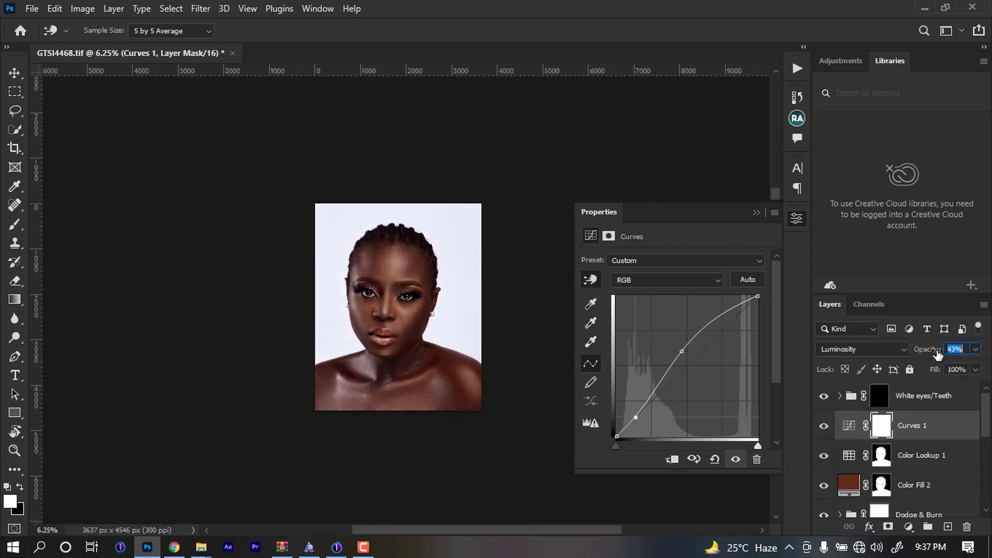
{"action": "left_click", "coordinate": [824, 426]}
{"action": "left_click", "coordinate": [824, 426]}
{"action": "left_click_drag", "start_coordinate": [424, 314], "coordinate": [423, 324]}
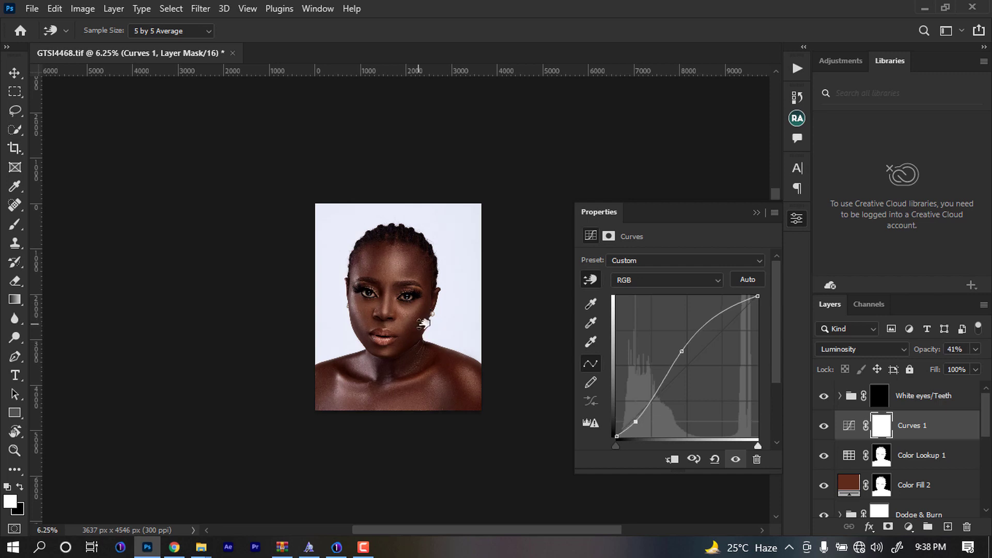
- Paint white over both eyes on the White eyes/Teeth group's mask with a 45 px soft brush at 100% flow
{"action": "left_click", "coordinate": [879, 397]}
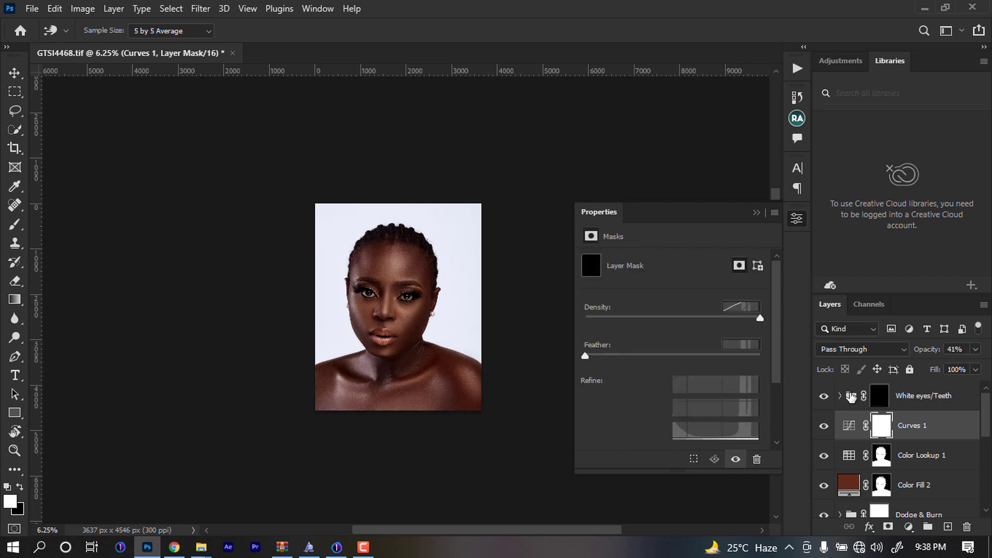
{"action": "key", "text": "l"}
{"action": "key", "text": "ctrl+plus"}
{"action": "key", "text": "ctrl+plus"}
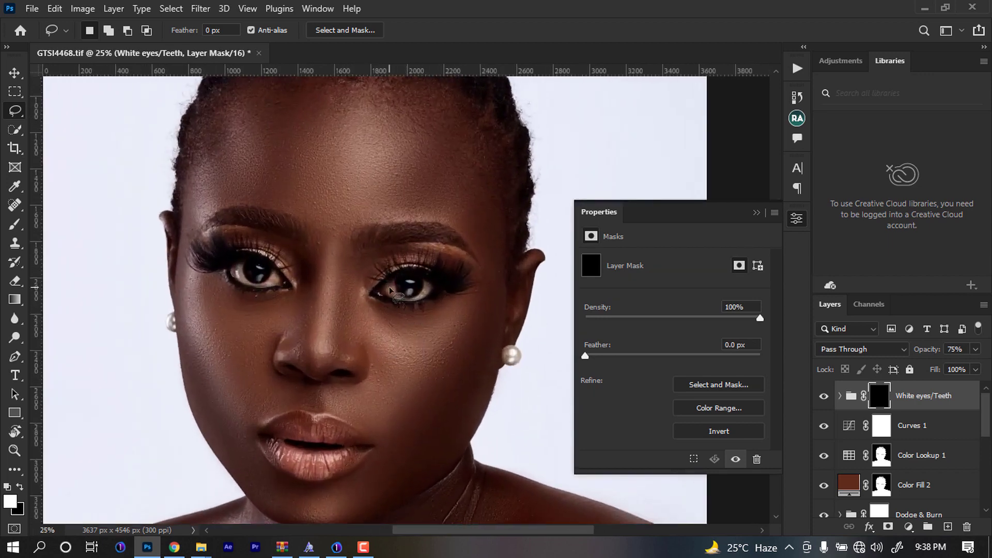
{"action": "key", "text": "shift"}
{"action": "key", "text": "shift+b"}
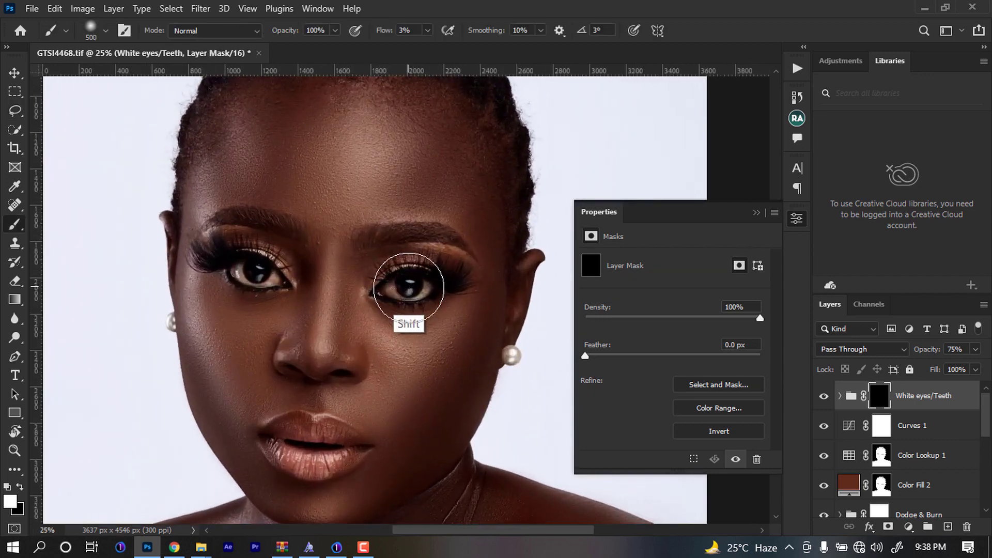
{"action": "key", "text": "shift+b"}
{"action": "key", "text": "shift+b"}
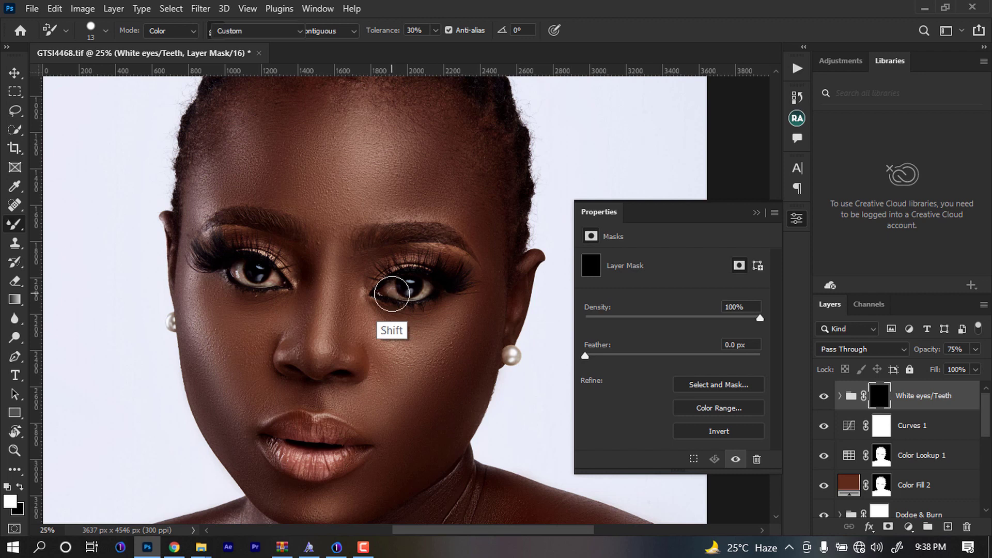
{"action": "key", "text": "shift+b"}
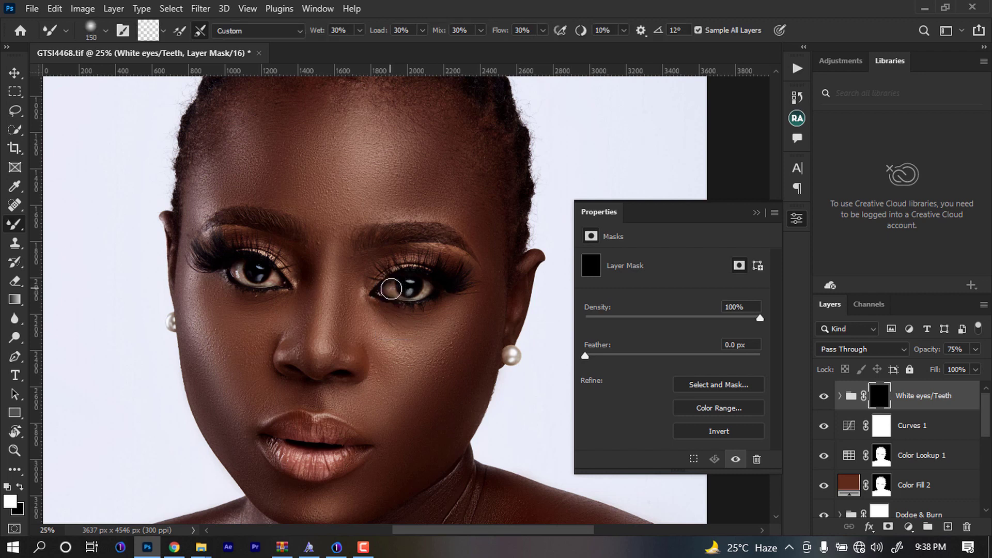
{"action": "key", "text": "shift+b"}
{"action": "key", "text": "shift+b"}
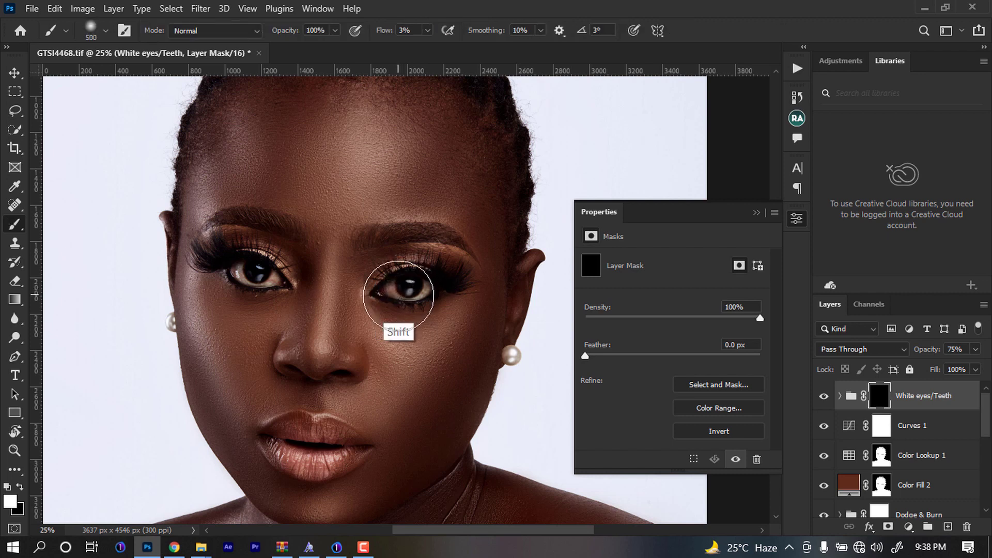
{"action": "key", "text": "bracketleft"}
{"action": "key", "text": "bracketleft"}
{"action": "key", "text": "bracketleft"}
{"action": "key", "text": "bracketleft"}
{"action": "key", "text": "bracketleft"}
{"action": "key", "text": "bracketleft"}
{"action": "key", "text": "bracketleft"}
{"action": "key", "text": "bracketleft"}
{"action": "key", "text": "bracketleft"}
{"action": "key", "text": "bracketleft"}
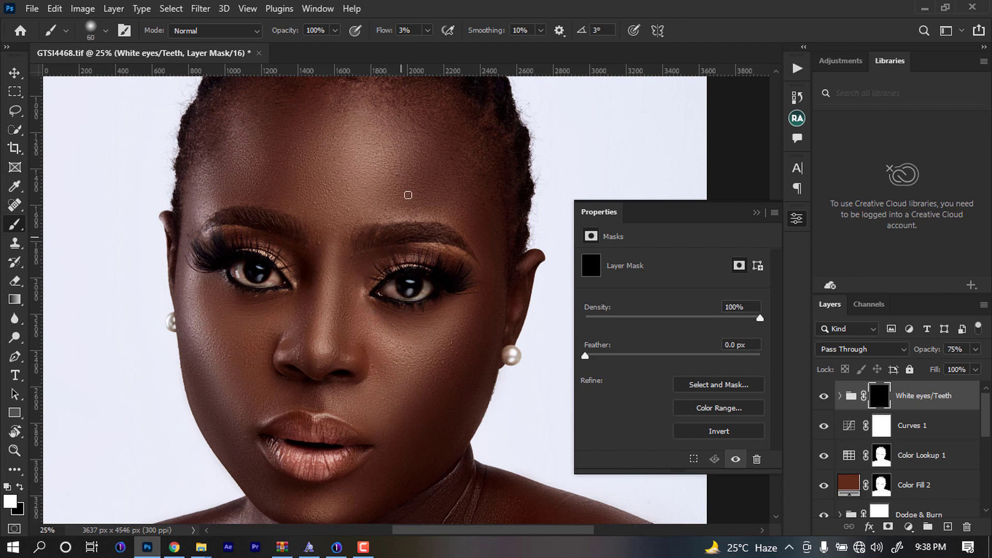
{"action": "left_click_drag", "start_coordinate": [390, 37], "coordinate": [467, 165]}
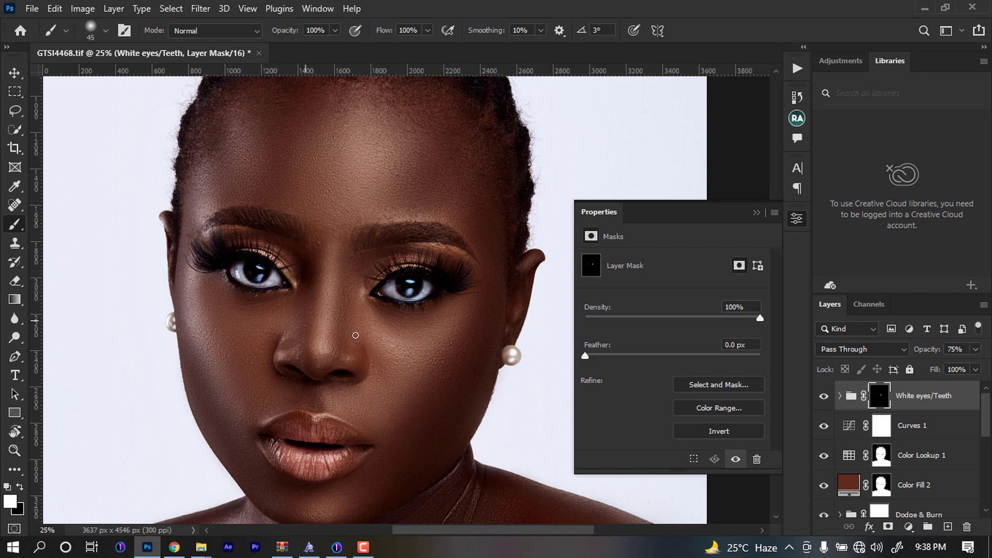
- Reduce the White eyes/Teeth group's opacity to 39% and check the eye brightness against the whole portrait
{"action": "key", "text": "Return"}
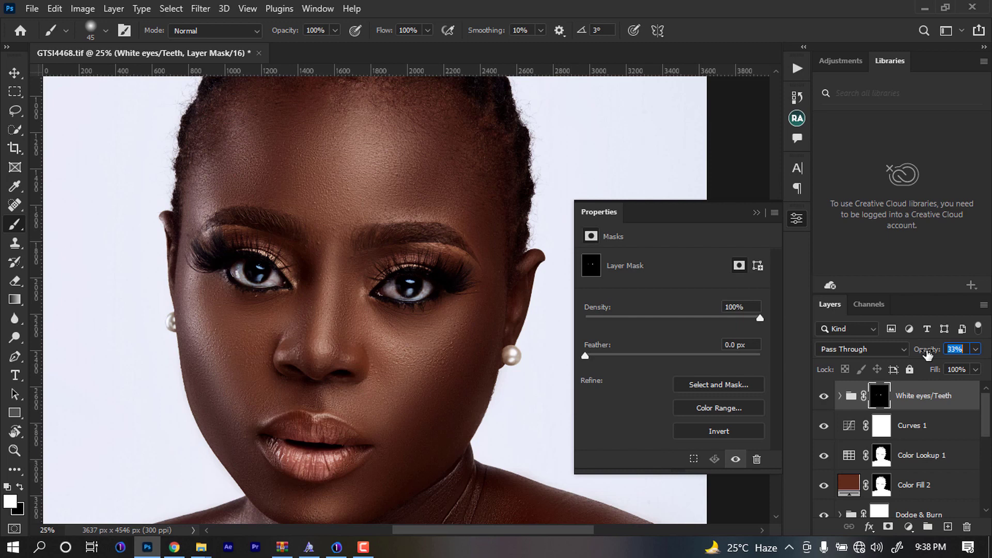
{"action": "key", "text": "ctrl+minus"}
{"action": "key", "text": "ctrl+minus"}
{"action": "key", "text": "ctrl+minus"}
{"action": "key", "text": "ctrl+minus"}
{"action": "key", "text": "ctrl+minus"}
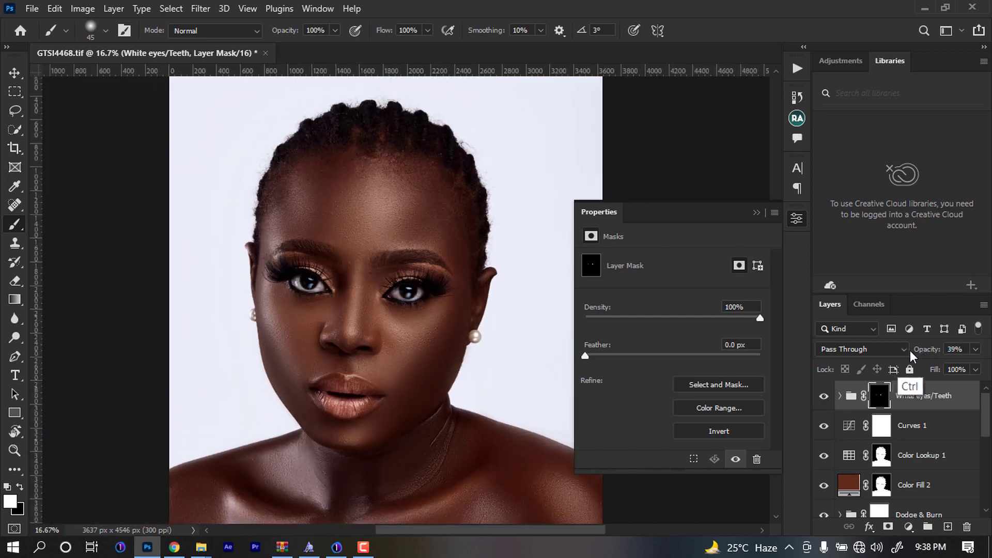
{"action": "key", "text": "ctrl+plus"}
{"action": "key", "text": "ctrl+plus"}
{"action": "key", "text": "ctrl+plus"}
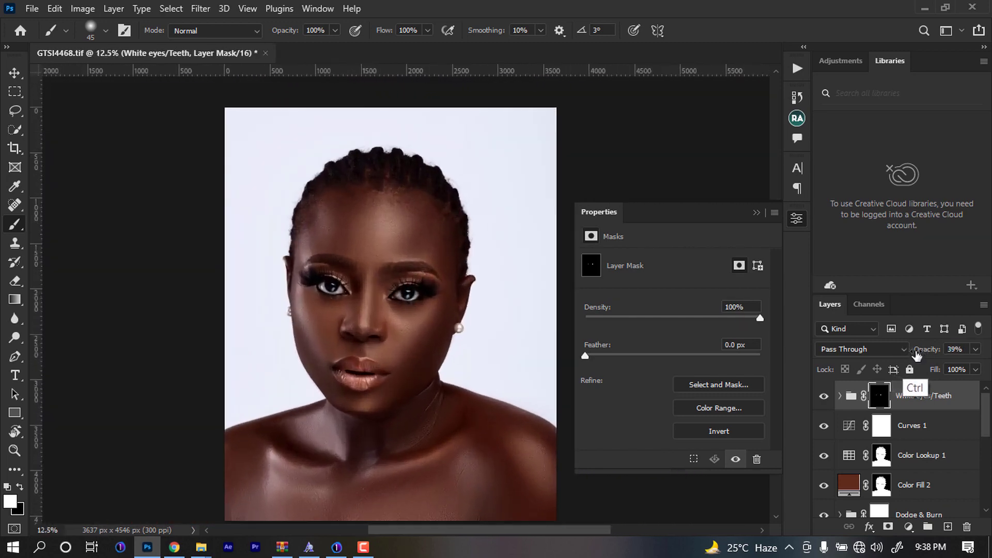
{"action": "key", "text": "ctrl+minus"}
{"action": "key", "text": "ctrl+plus"}
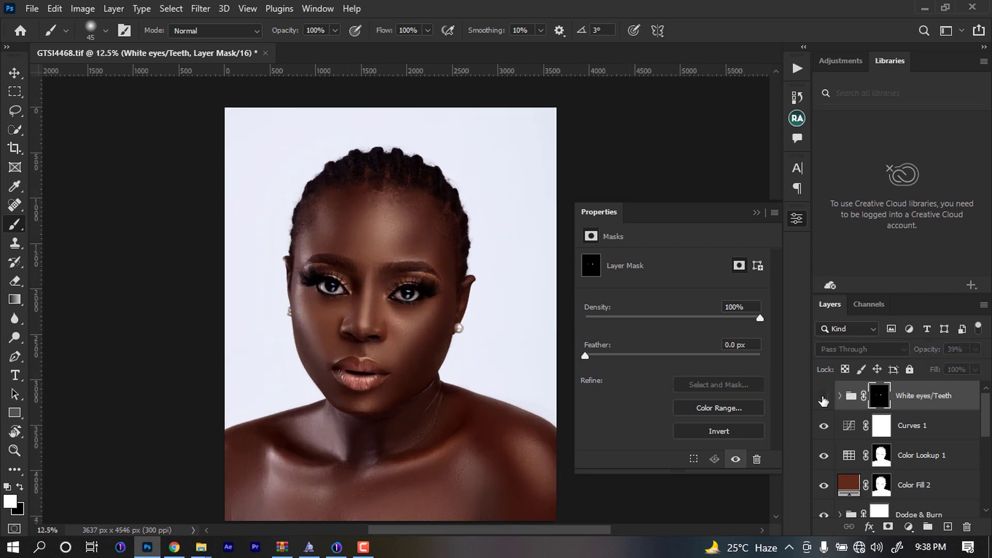
- Compare the retouched portrait with the original by repeatedly showing only the Background layer, ending with all layers visible
{"action": "left_click_drag", "start_coordinate": [986, 409], "coordinate": [974, 548]}
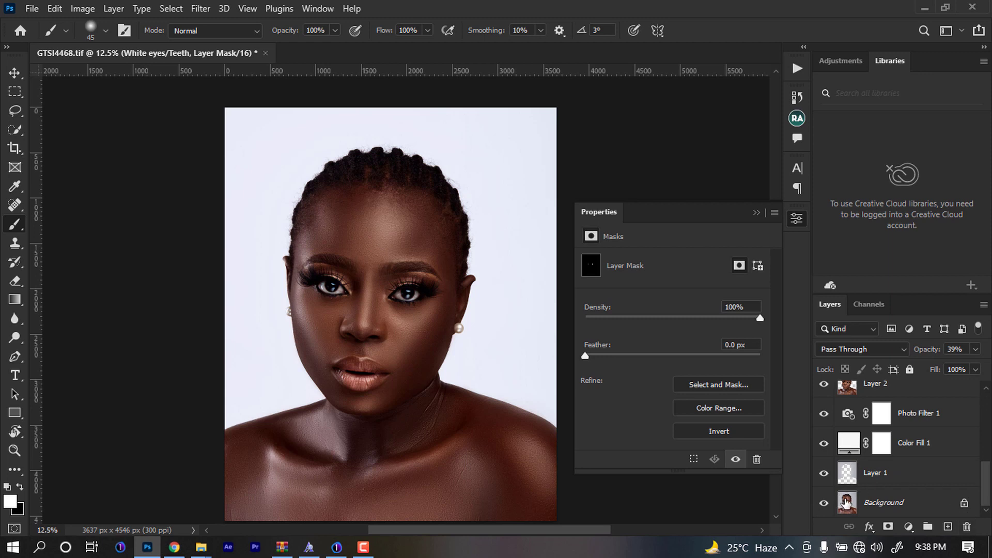
{"action": "left_click", "coordinate": [826, 502], "text": "alt"}
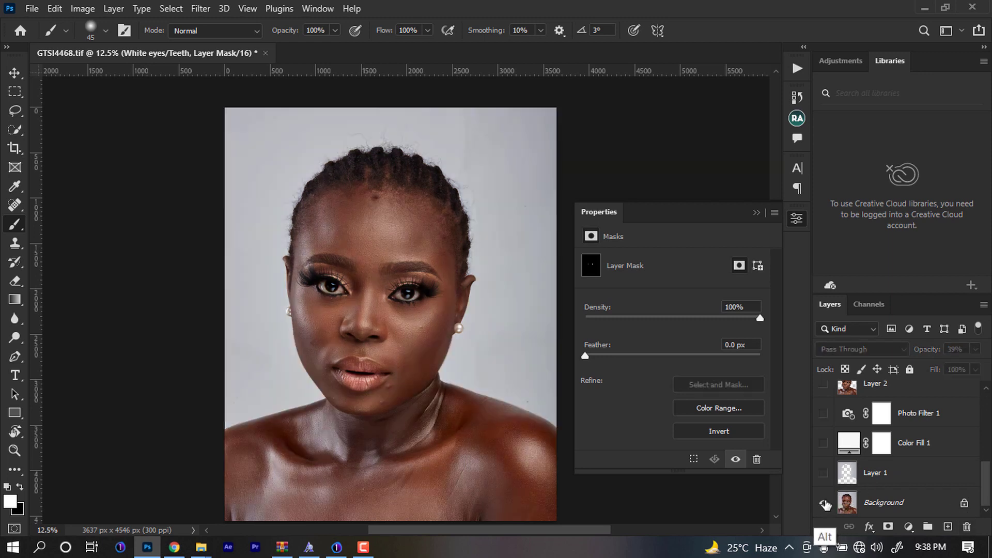
{"action": "left_click", "coordinate": [828, 503], "text": "alt"}
{"action": "left_click", "coordinate": [825, 502], "text": "alt"}
{"action": "left_click", "coordinate": [827, 503], "text": "alt"}
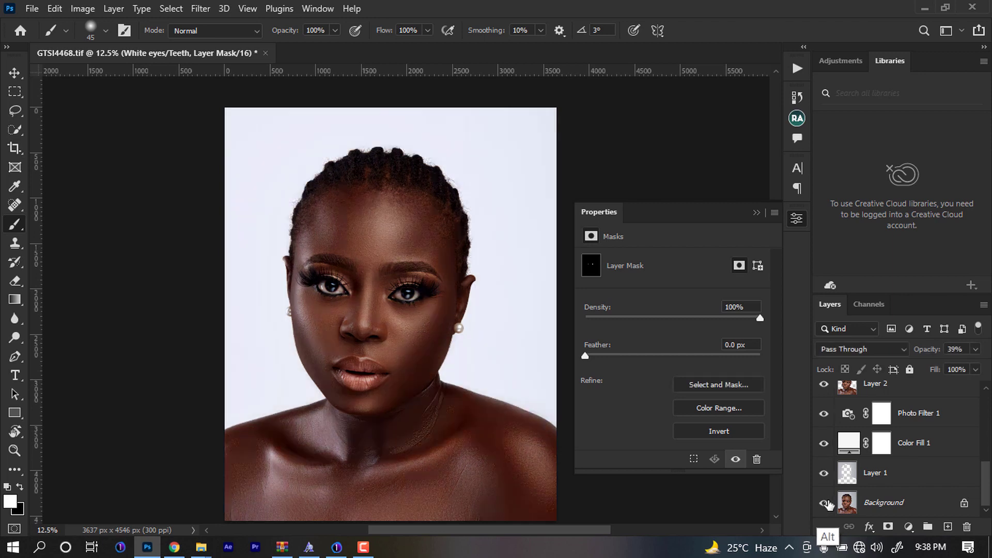
{"action": "left_click", "coordinate": [827, 503], "text": "alt"}
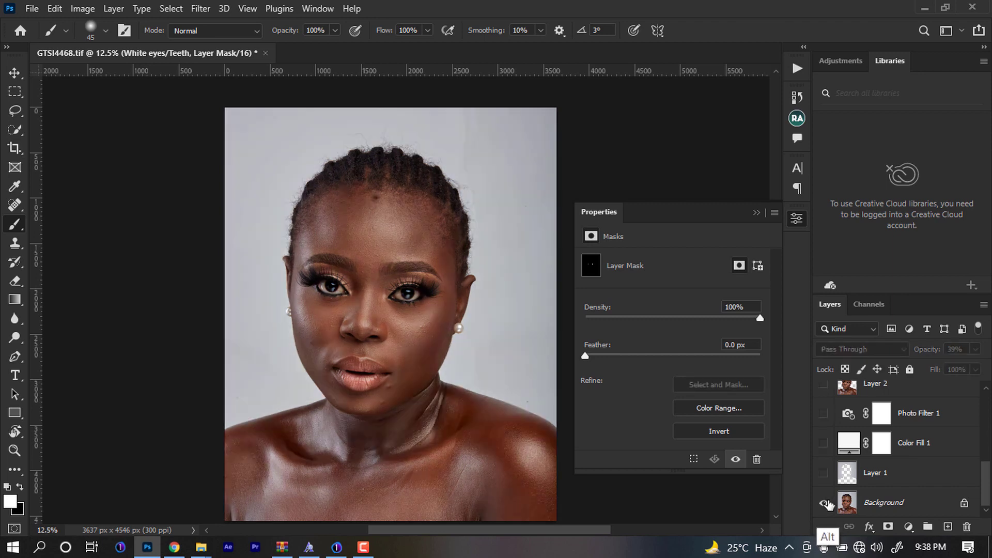
{"action": "left_click", "coordinate": [827, 503], "text": "alt"}
{"action": "left_click", "coordinate": [827, 503], "text": "alt"}
{"action": "left_click", "coordinate": [827, 504], "text": "alt"}
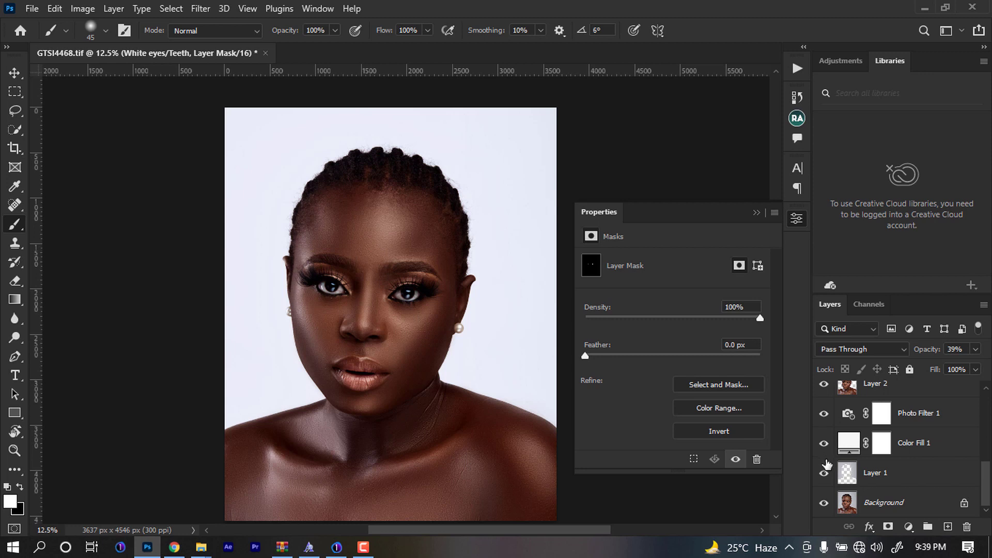
- Examine the finished portrait's face, neck and shoulders at several magnifications, with the mask properties collapsed for an unobstructed view
{"action": "key", "text": "ctrl+minus"}
{"action": "key", "text": "ctrl+minus"}
{"action": "key", "text": "ctrl+minus"}
{"action": "key", "text": "ctrl+plus"}
{"action": "key", "text": "ctrl+plus"}
{"action": "key", "text": "ctrl+plus"}
{"action": "key", "text": "ctrl+plus"}
{"action": "key", "text": "ctrl+minus"}
{"action": "key", "text": "ctrl+minus"}
{"action": "key", "text": "ctrl+minus"}
{"action": "key", "text": "ctrl+plus"}
{"action": "key", "text": "ctrl+plus"}
{"action": "key", "text": "ctrl+plus"}
{"action": "key", "text": "ctrl+plus"}
{"action": "key", "text": "ctrl+minus"}
{"action": "key", "text": "ctrl+plus"}
{"action": "key", "text": "ctrl+minus"}
{"action": "key", "text": "ctrl+minus"}
{"action": "key", "text": "ctrl+plus"}
{"action": "key", "text": "ctrl+plus"}
{"action": "key", "text": "ctrl+minus"}
{"action": "key", "text": "ctrl+plus"}
{"action": "key", "text": "ctrl+minus"}
{"action": "key", "text": "ctrl+minus"}
{"action": "key", "text": "ctrl+plus"}
{"action": "key", "text": "ctrl+plus"}
{"action": "key", "text": "ctrl+plus"}
{"action": "key", "text": "ctrl+minus"}
{"action": "key", "text": "ctrl+plus"}
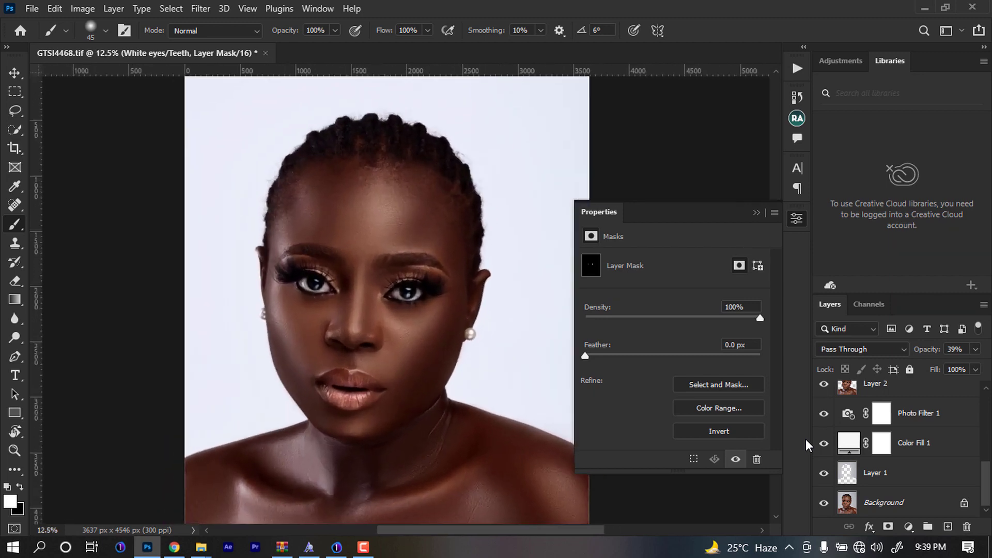
{"action": "key", "text": "ctrl+minus"}
{"action": "key", "text": "ctrl+minus"}
{"action": "key", "text": "ctrl+plus"}
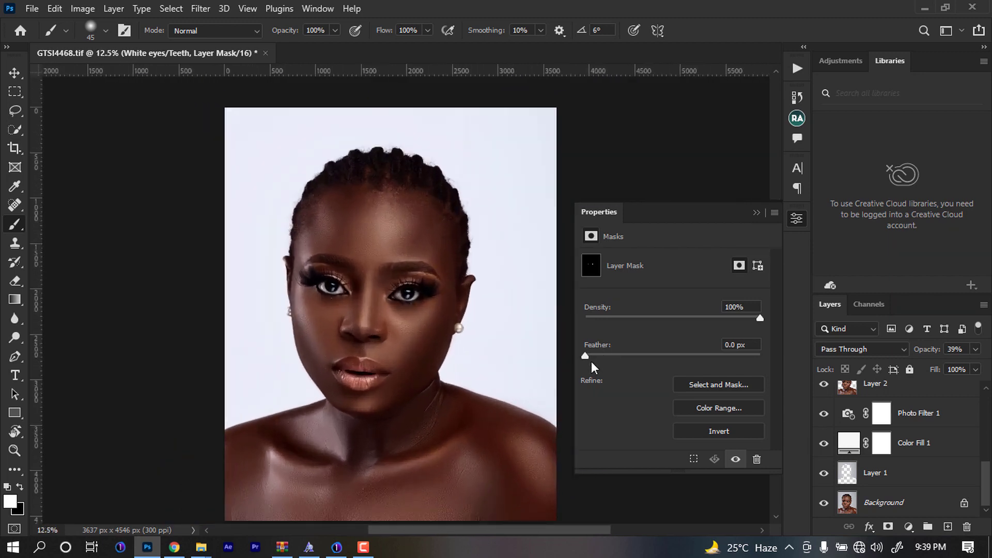
{"action": "left_click_drag", "start_coordinate": [447, 424], "coordinate": [462, 352]}
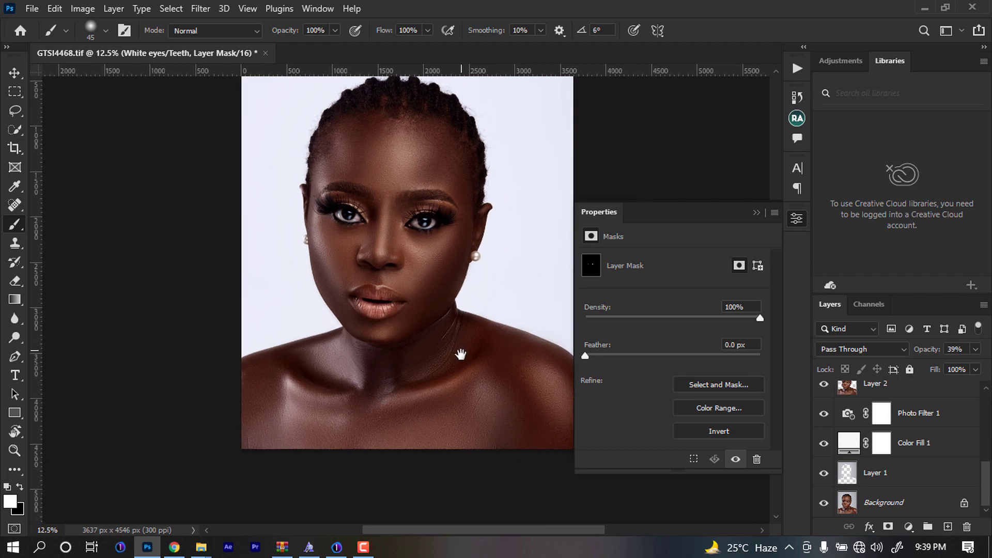
{"action": "left_click", "coordinate": [755, 212]}
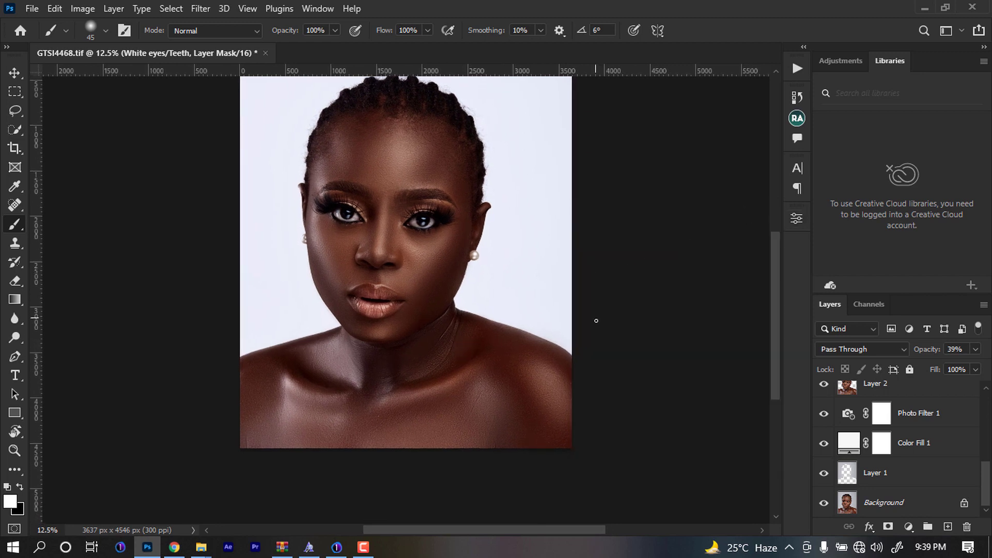